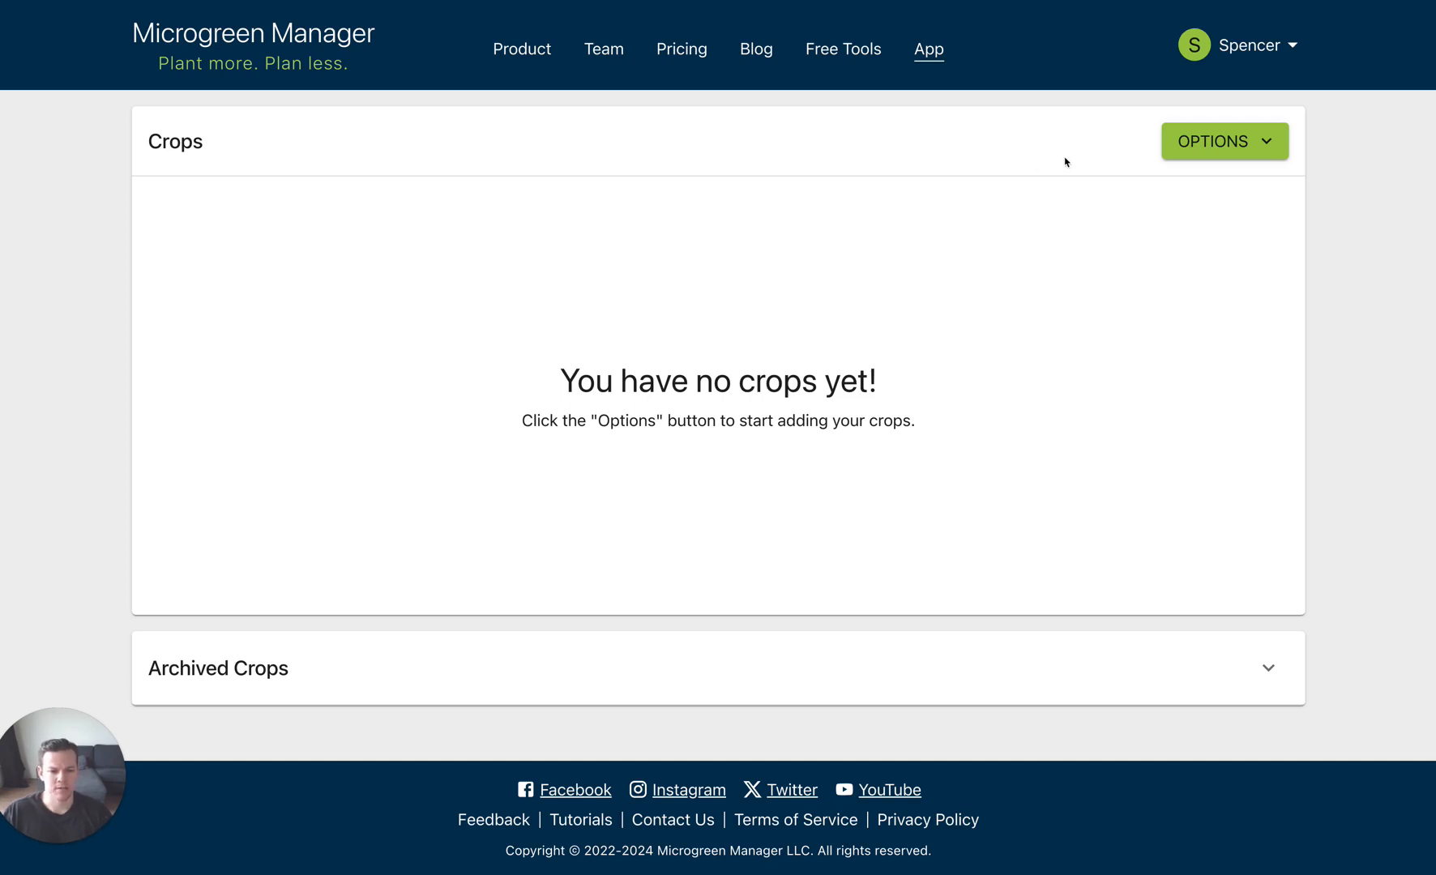
Step: Tick Broccoli and Cilantro, Split in the default crop list and add them
{"action": "left_click", "coordinate": [1211, 143]}
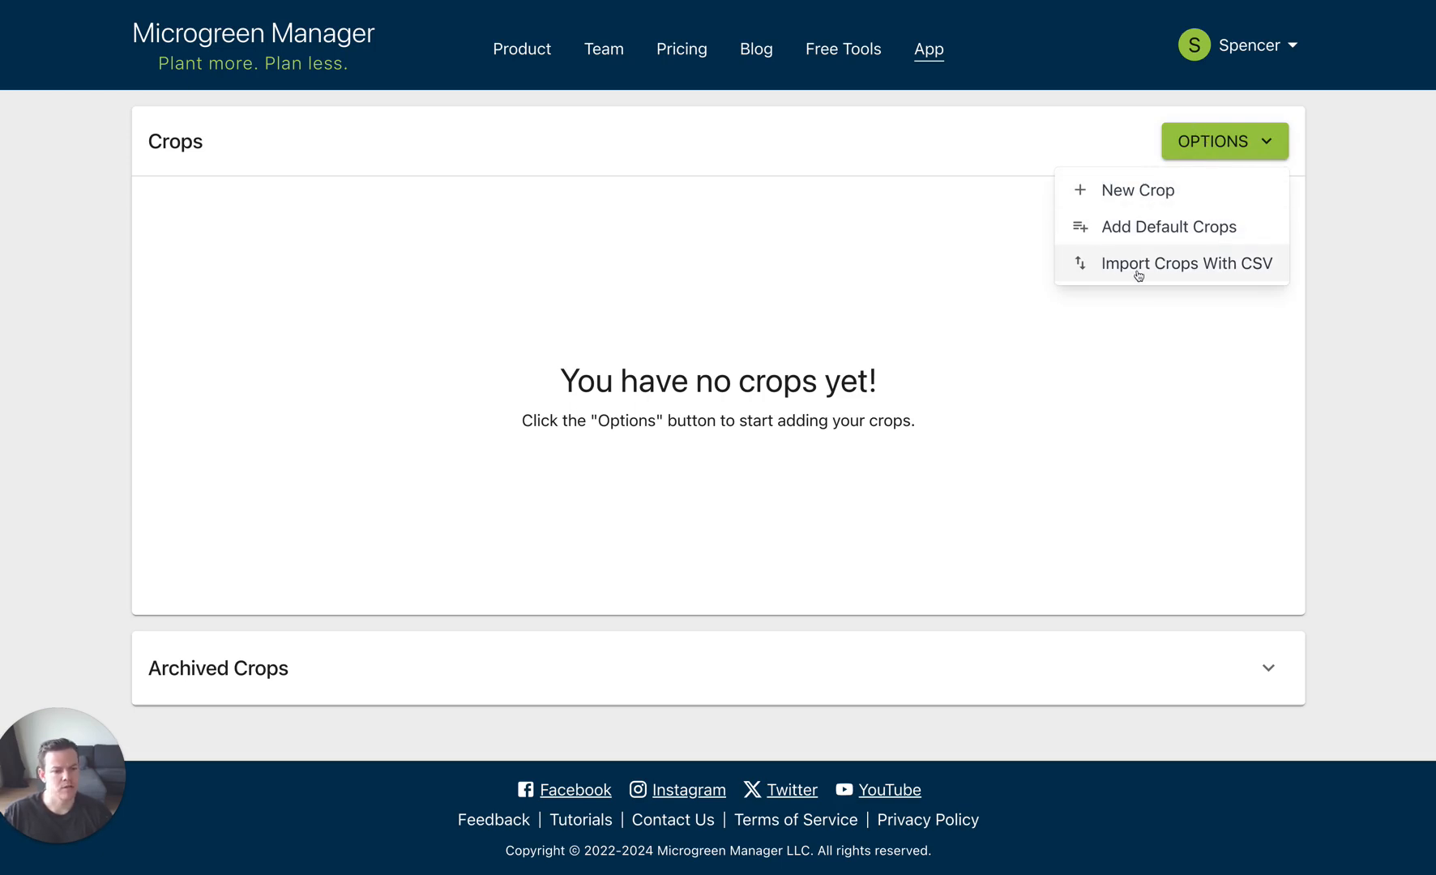
{"action": "left_click", "coordinate": [1149, 229]}
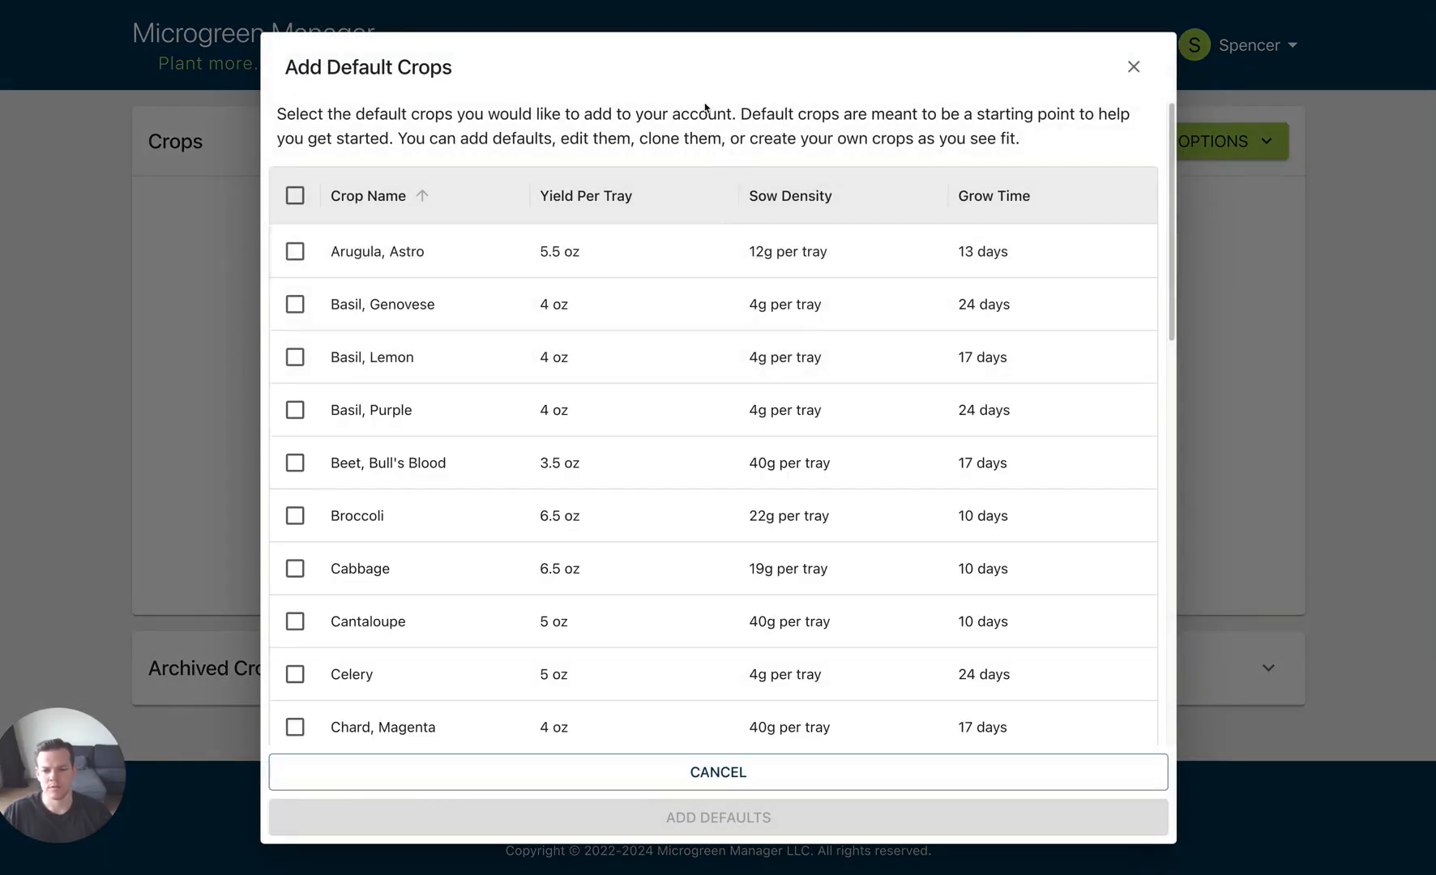
{"action": "scroll", "coordinate": [705, 108], "scroll_direction": "down", "scroll_amount": 5}
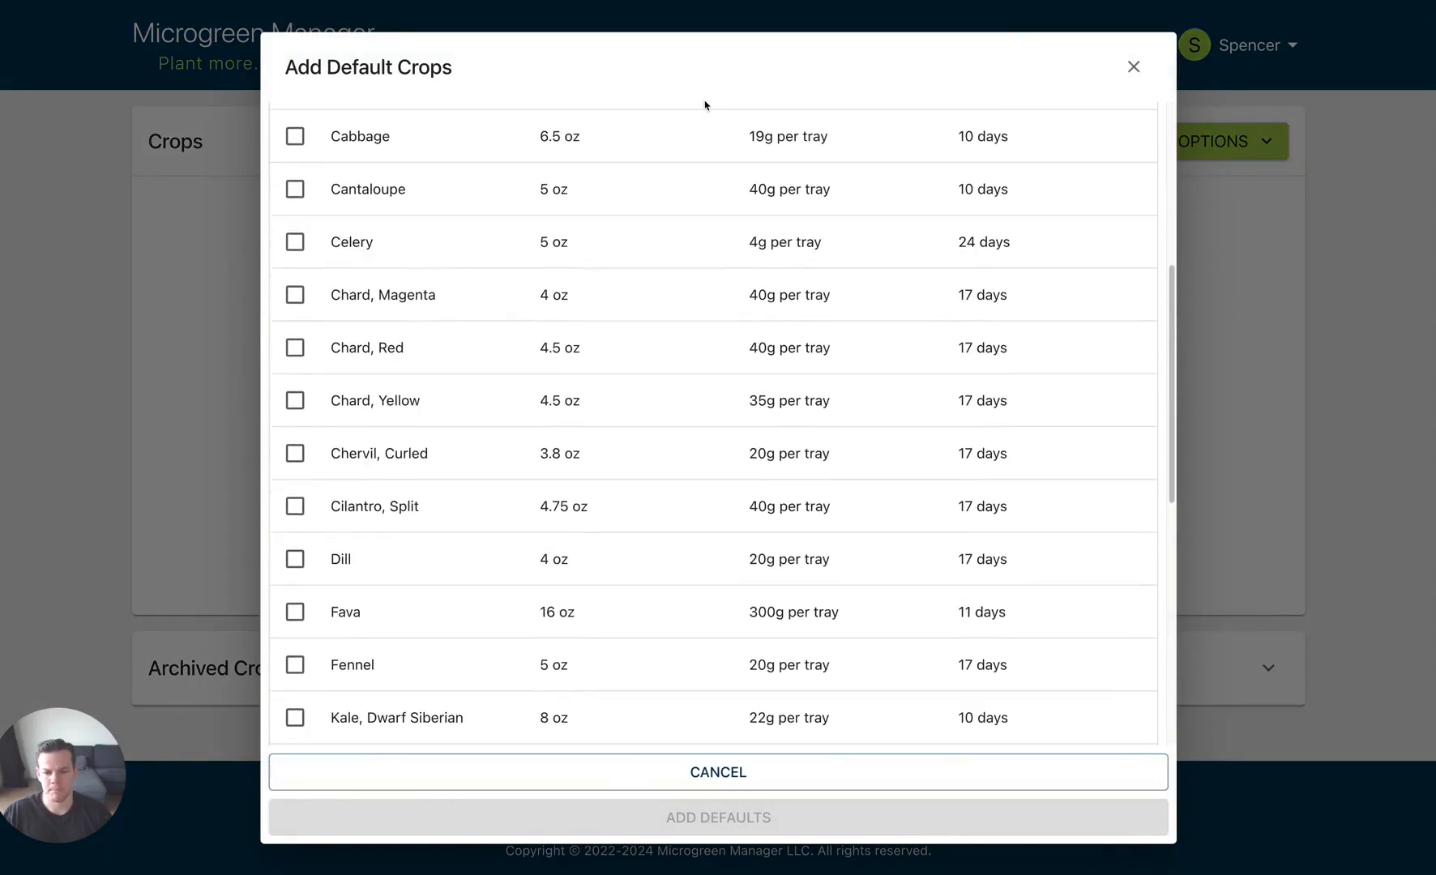
{"action": "scroll", "coordinate": [705, 105], "scroll_direction": "down", "scroll_amount": 6}
{"action": "scroll", "coordinate": [705, 105], "scroll_direction": "up", "scroll_amount": 10}
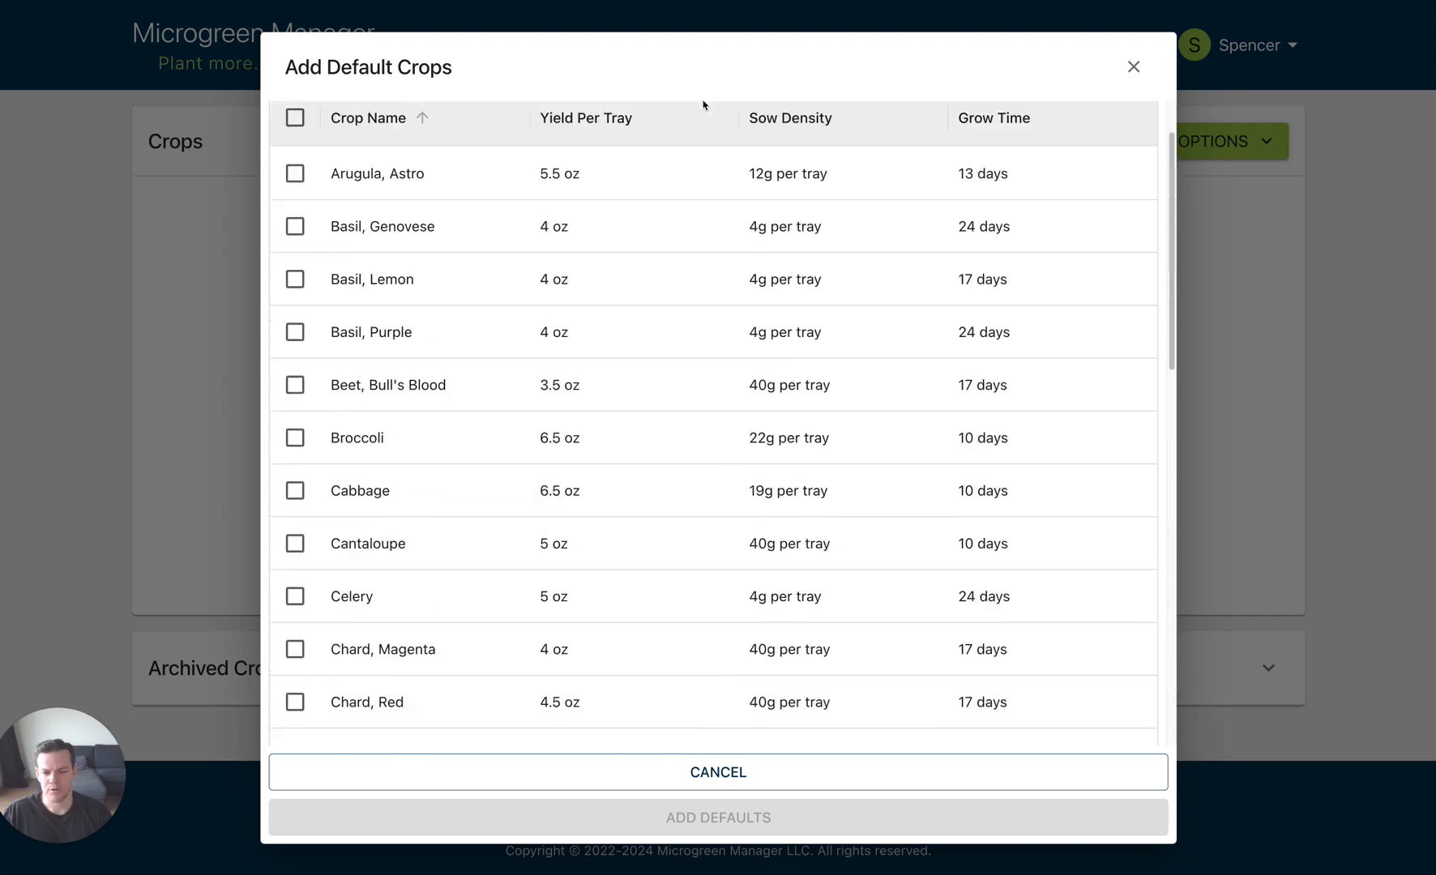
{"action": "scroll", "coordinate": [703, 104], "scroll_direction": "up", "scroll_amount": 2}
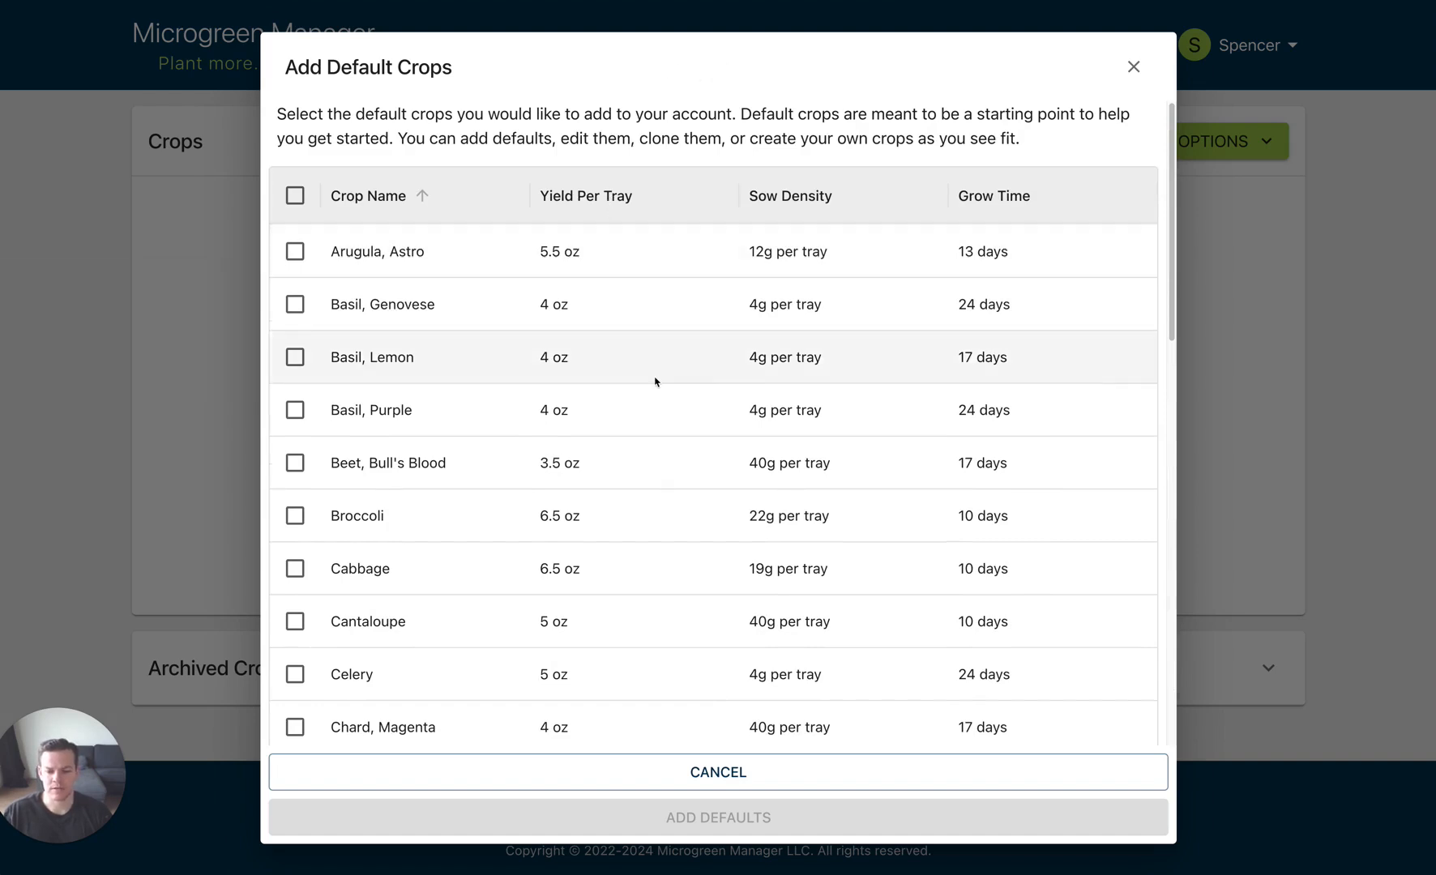
{"action": "scroll", "coordinate": [609, 459], "scroll_direction": "down", "scroll_amount": 1}
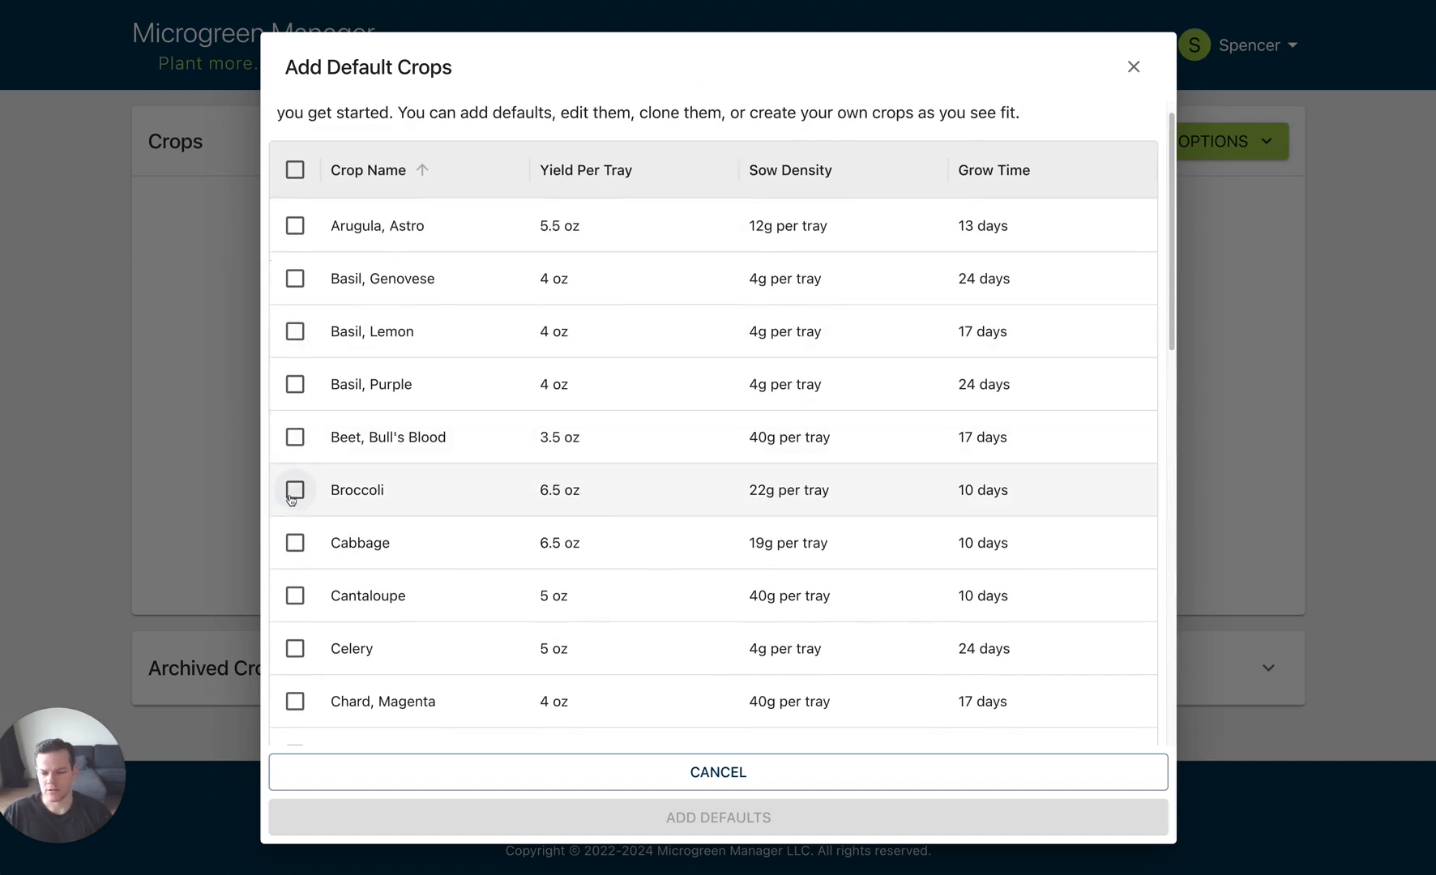
{"action": "left_click", "coordinate": [295, 490]}
{"action": "scroll", "coordinate": [506, 474], "scroll_direction": "down", "scroll_amount": 5}
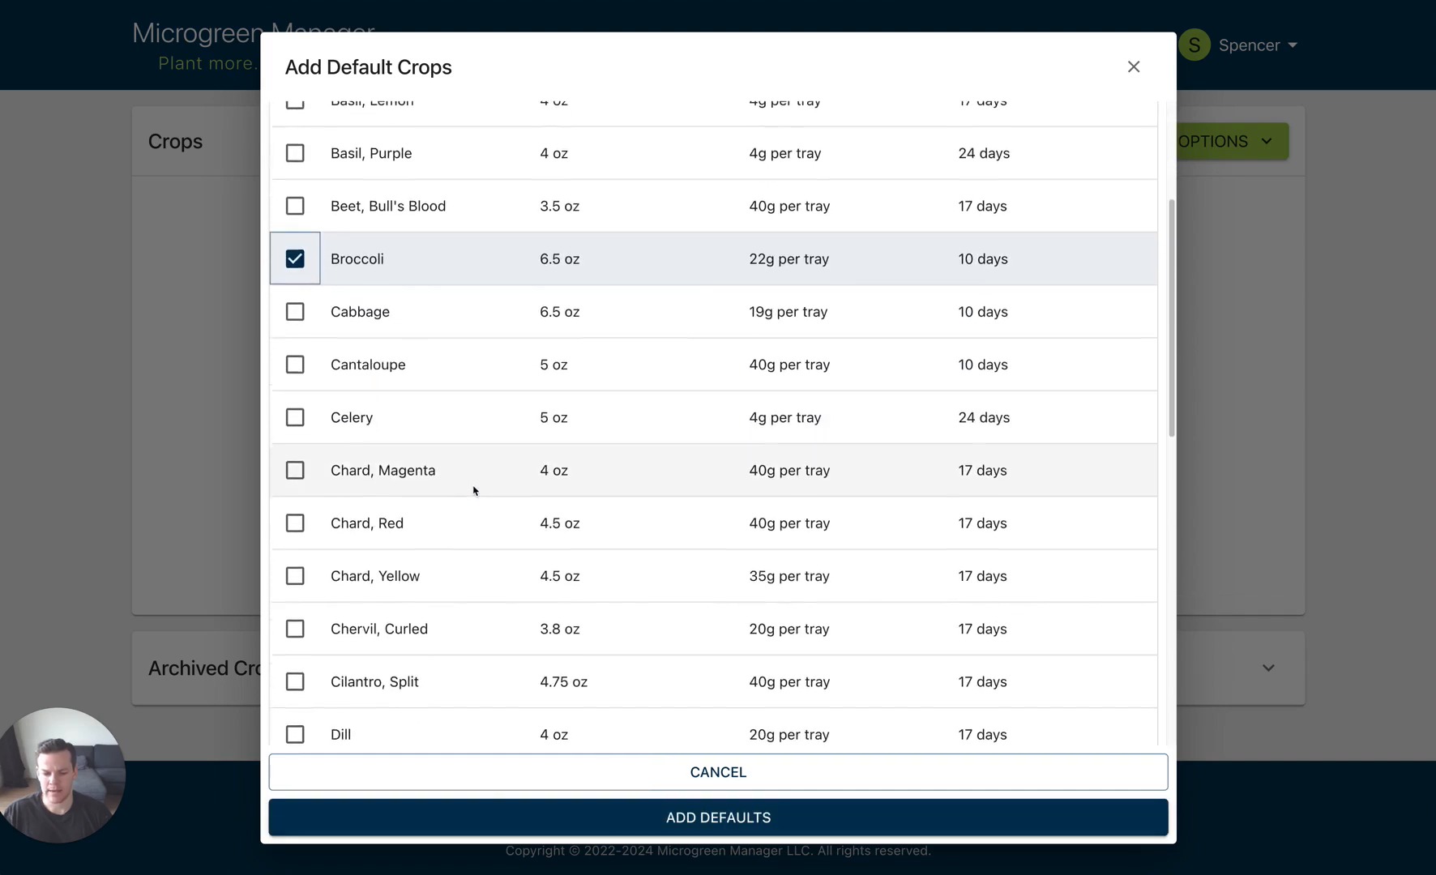
{"action": "left_click", "coordinate": [294, 682]}
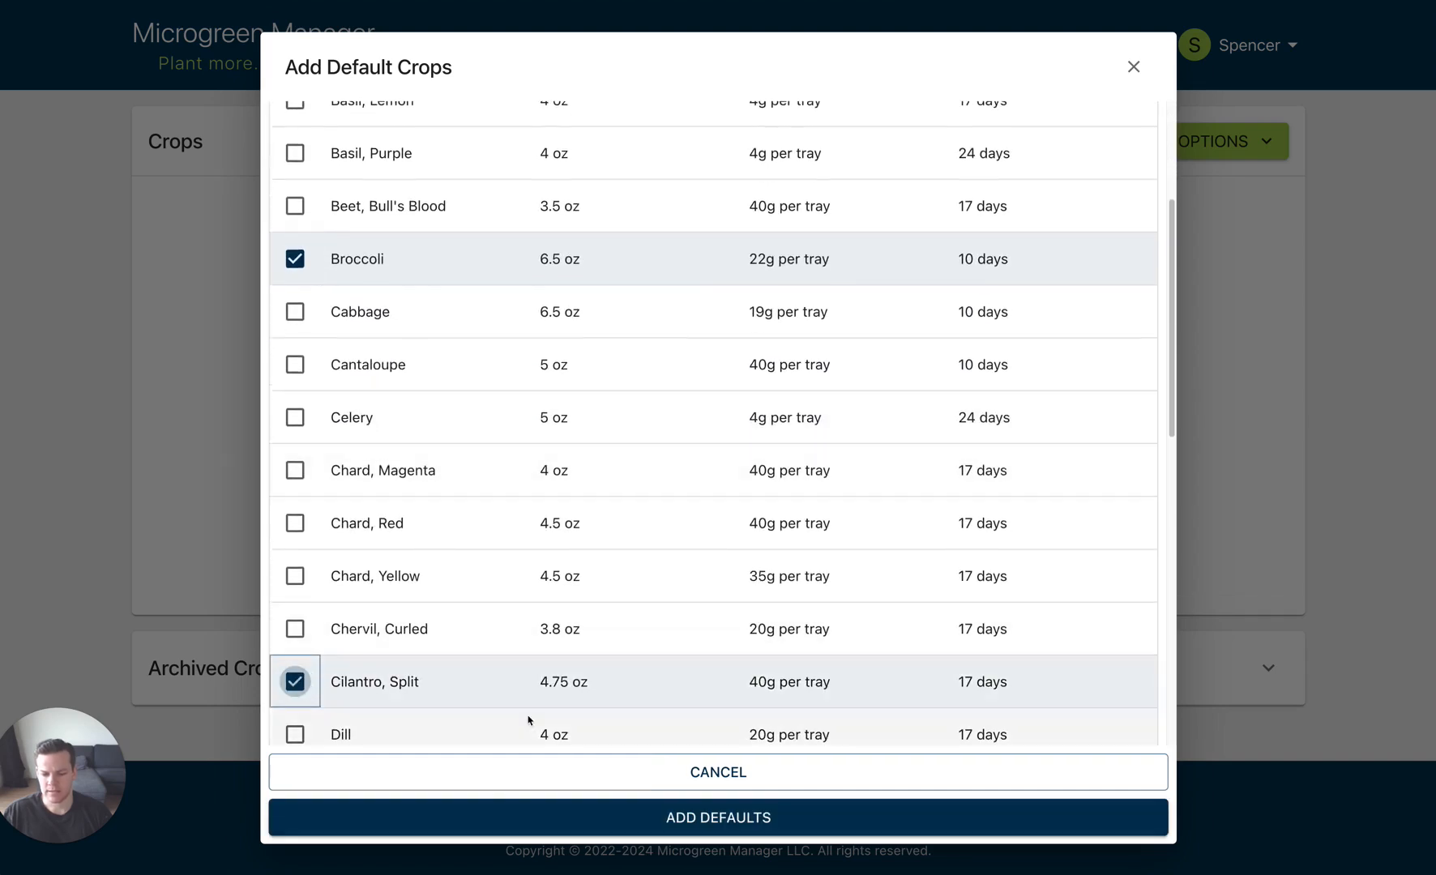
{"action": "left_click", "coordinate": [732, 812]}
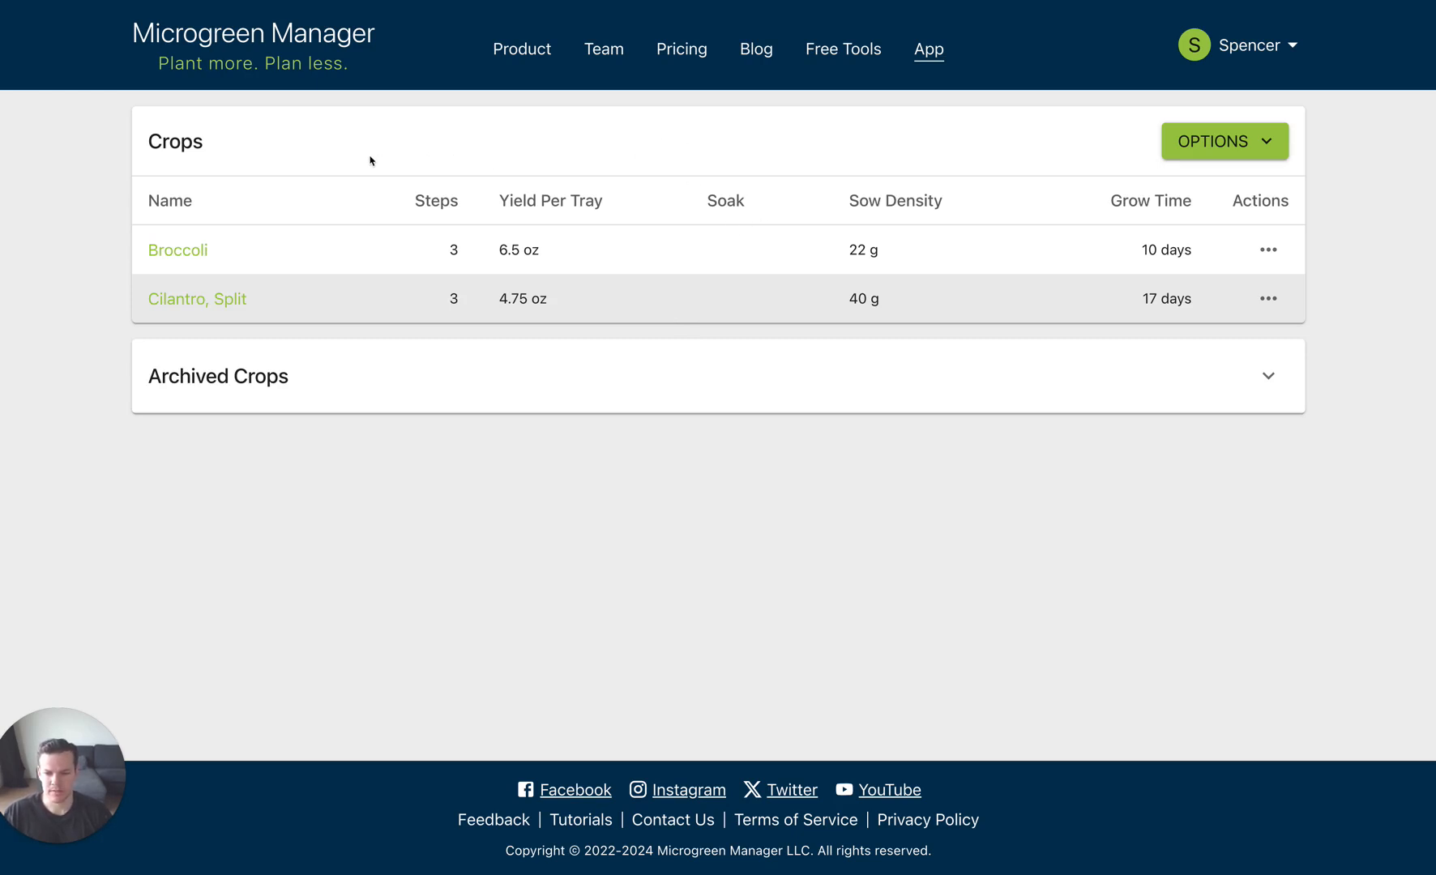
Step: Open Broccoli's details and review its 10-day grow time, 6.5 oz/tray yield and 0% safety margin
{"action": "left_click", "coordinate": [186, 250]}
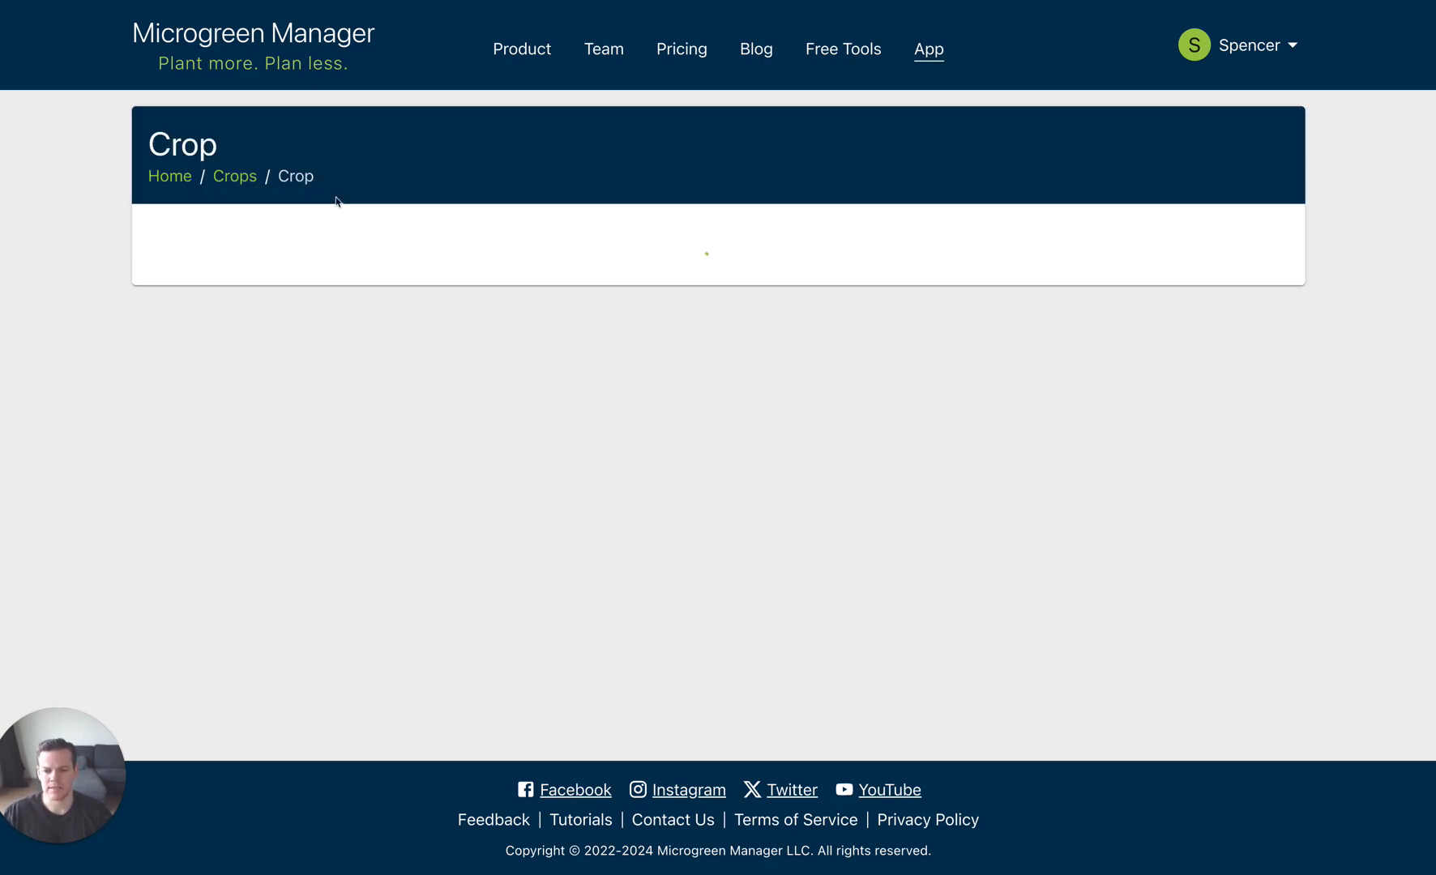
{"action": "scroll", "coordinate": [556, 183], "scroll_direction": "down", "scroll_amount": 1}
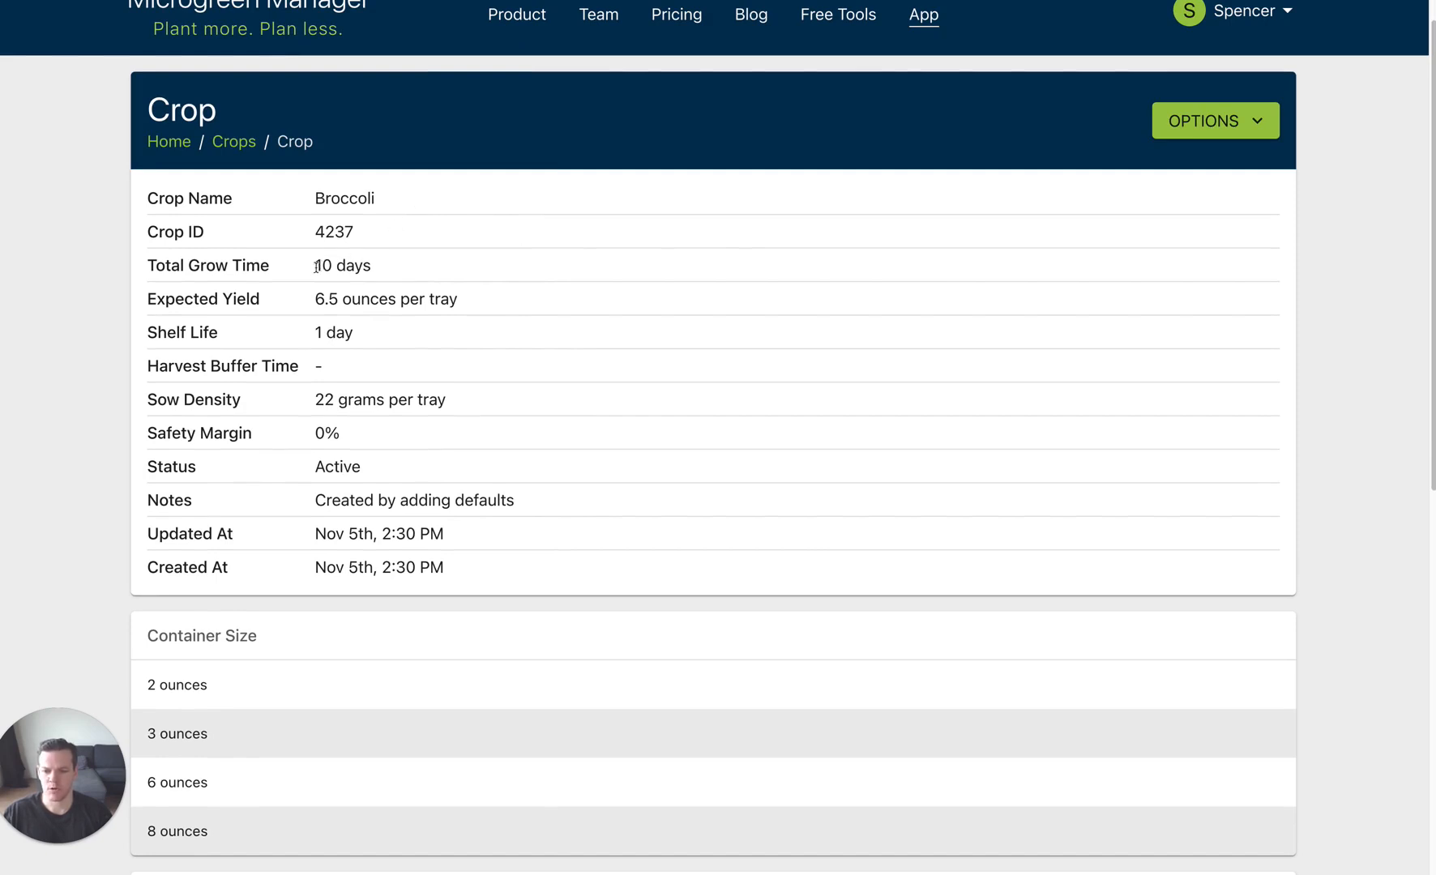
{"action": "left_click_drag", "start_coordinate": [316, 267], "coordinate": [381, 272]}
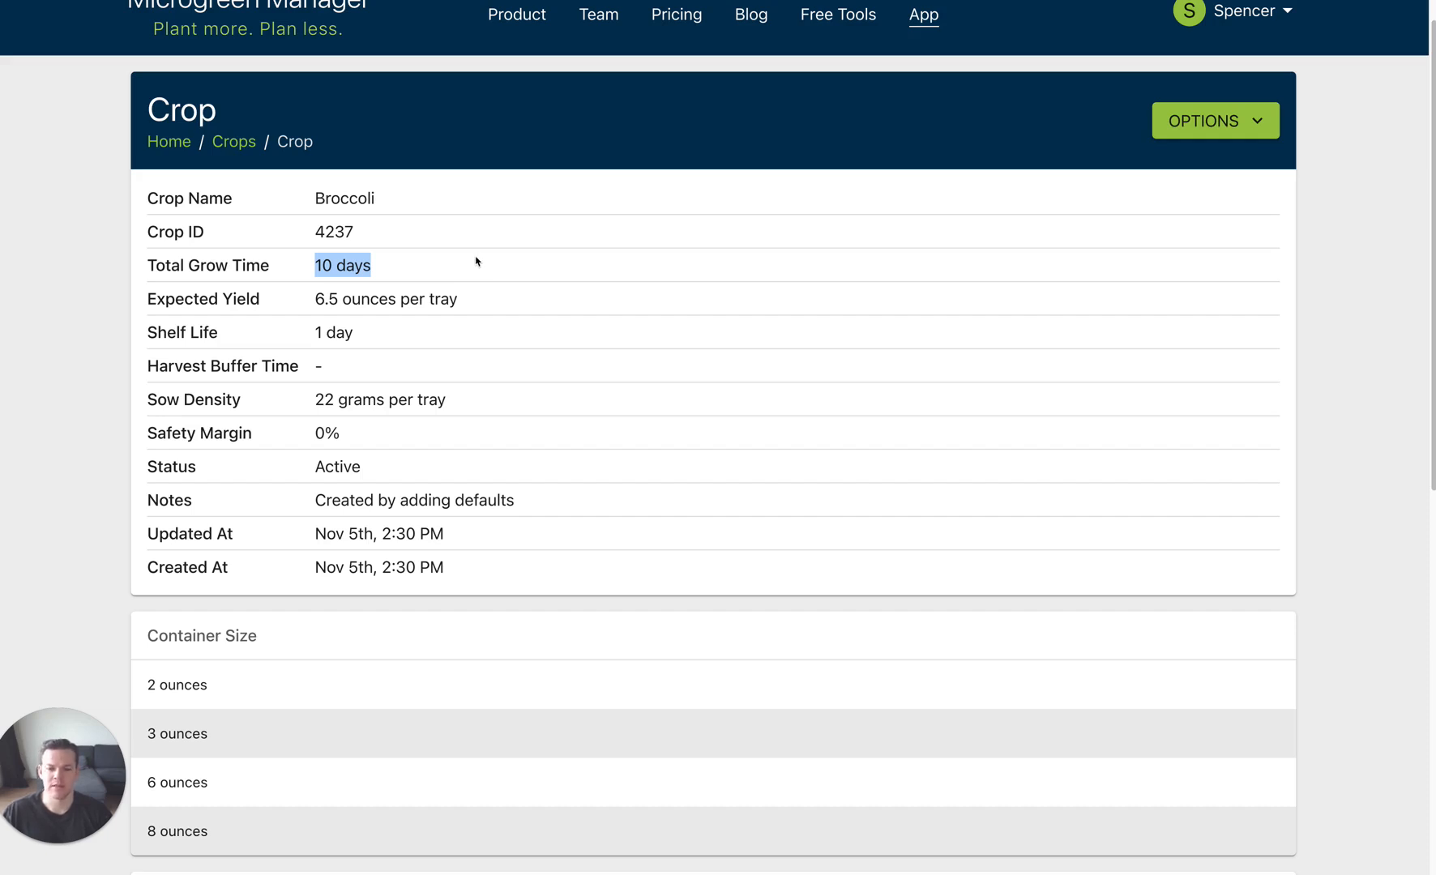
{"action": "left_click", "coordinate": [377, 268]}
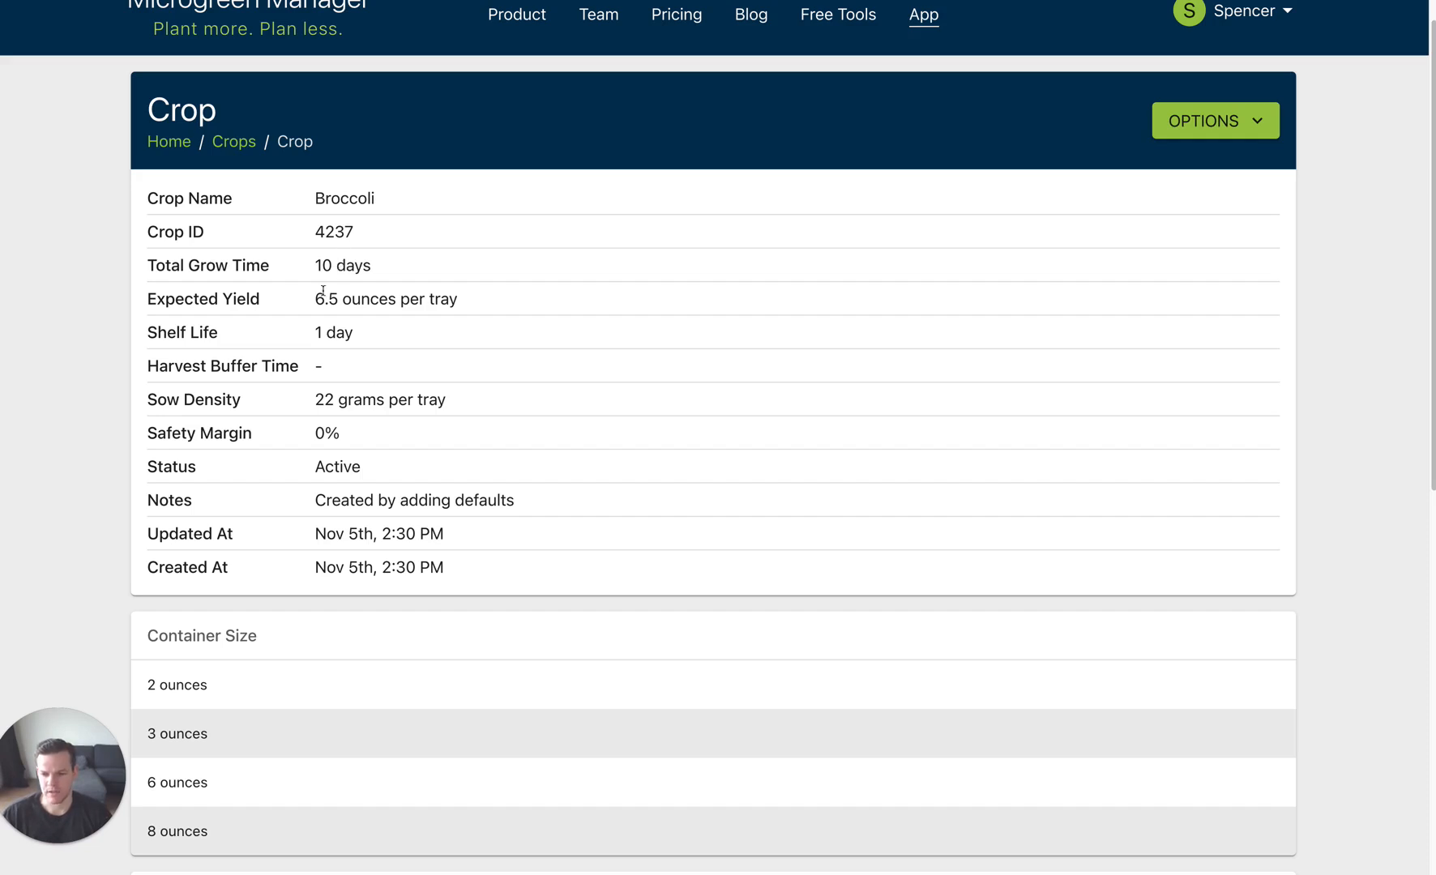
{"action": "left_click_drag", "start_coordinate": [316, 300], "coordinate": [461, 304]}
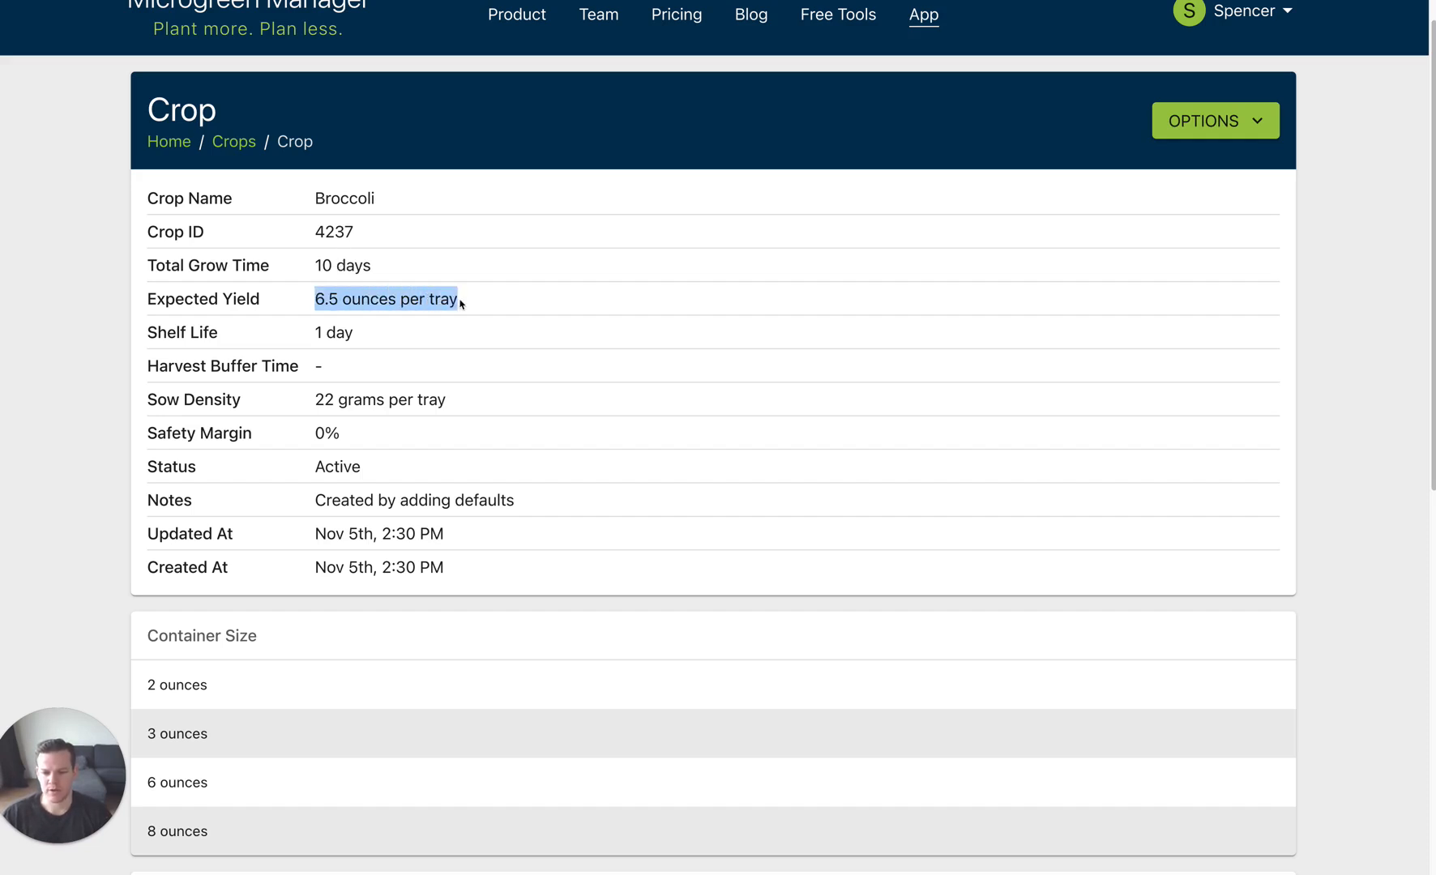
{"action": "left_click", "coordinate": [371, 296]}
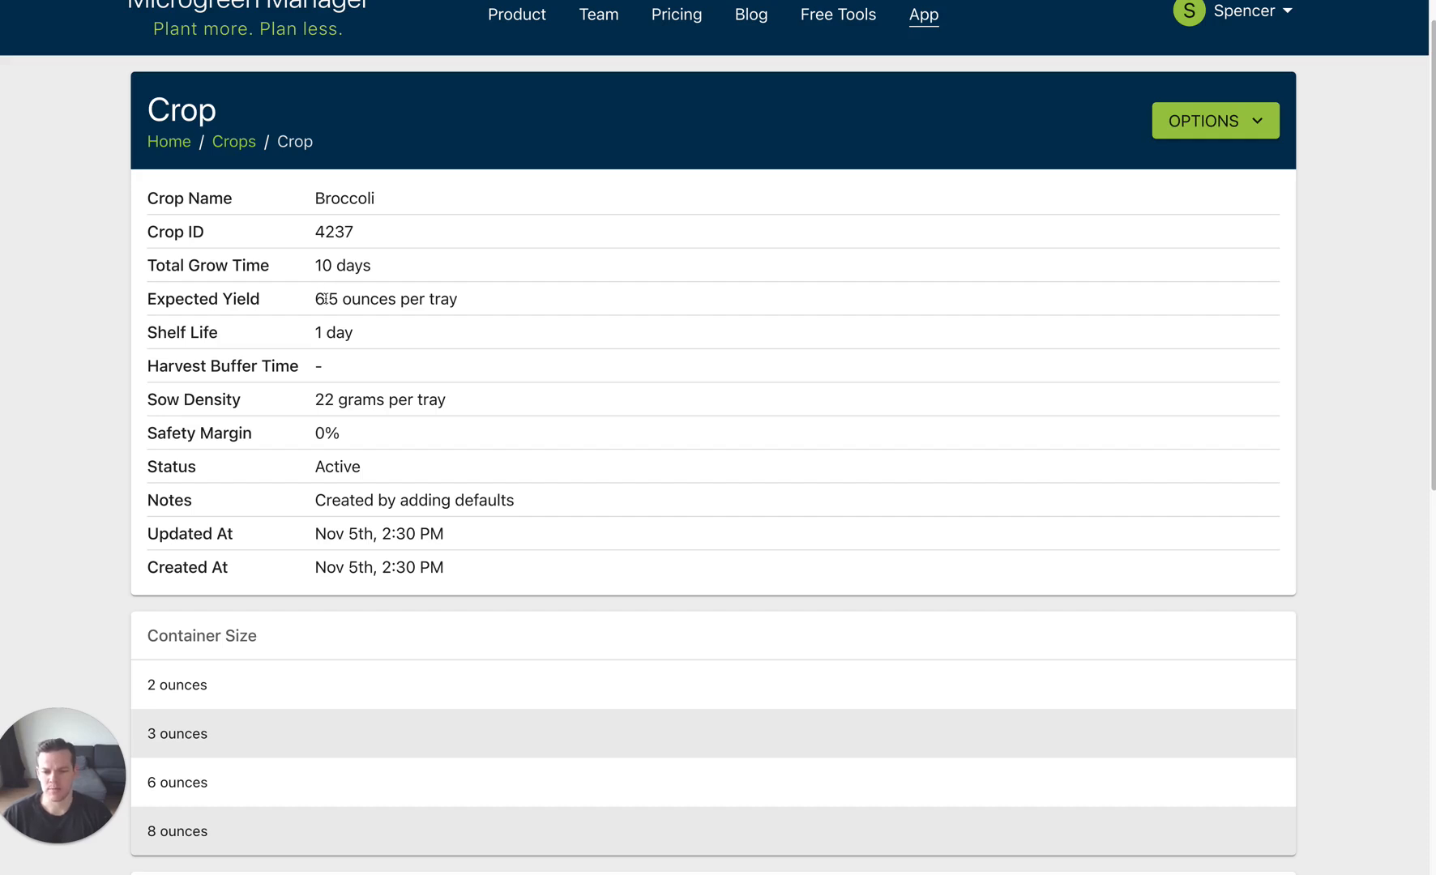
{"action": "left_click_drag", "start_coordinate": [315, 436], "coordinate": [335, 434]}
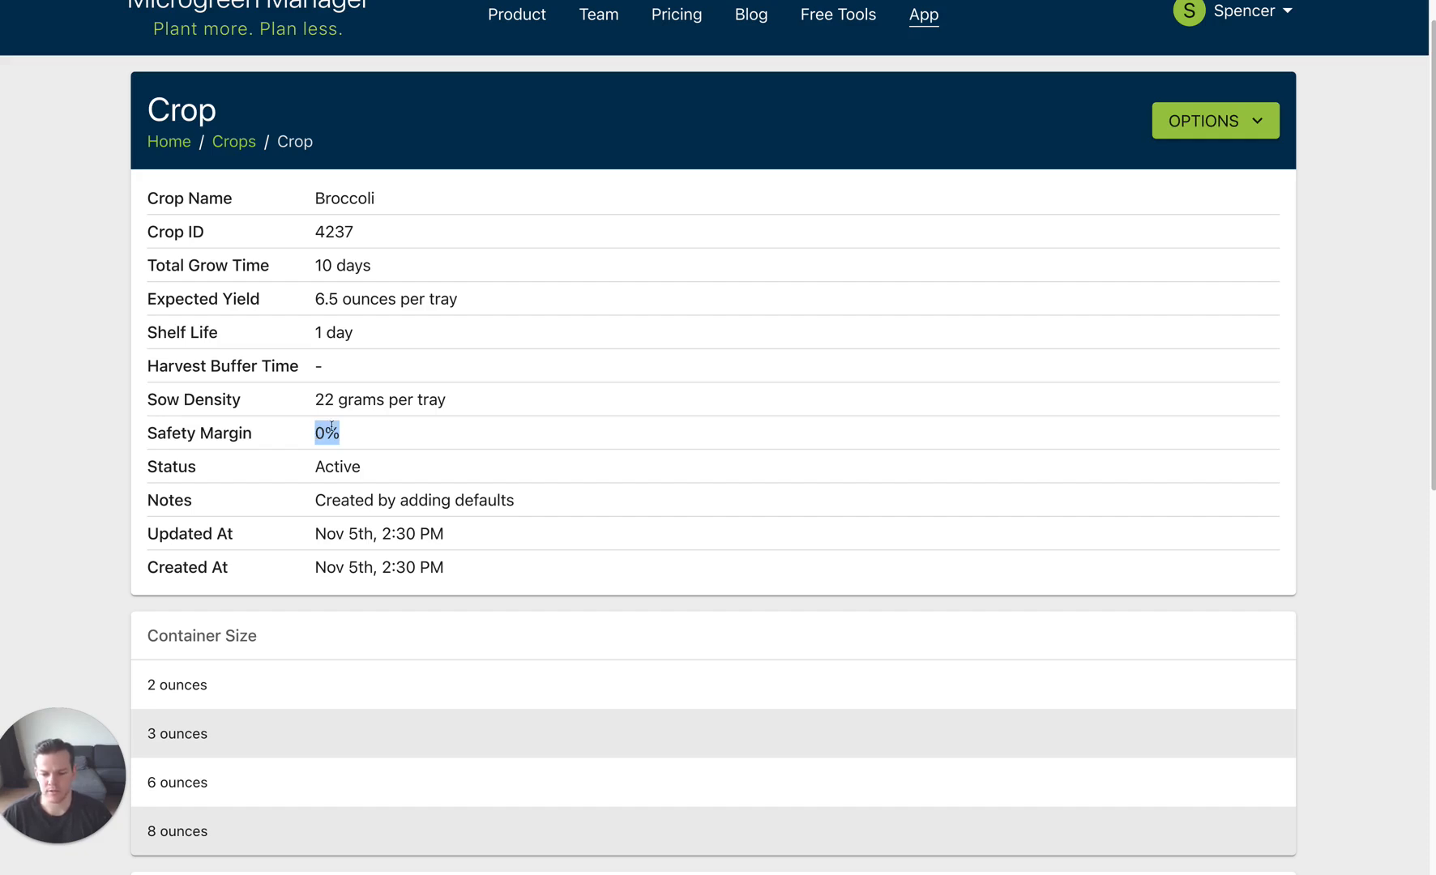
{"action": "scroll", "coordinate": [325, 454], "scroll_direction": "down", "scroll_amount": 2}
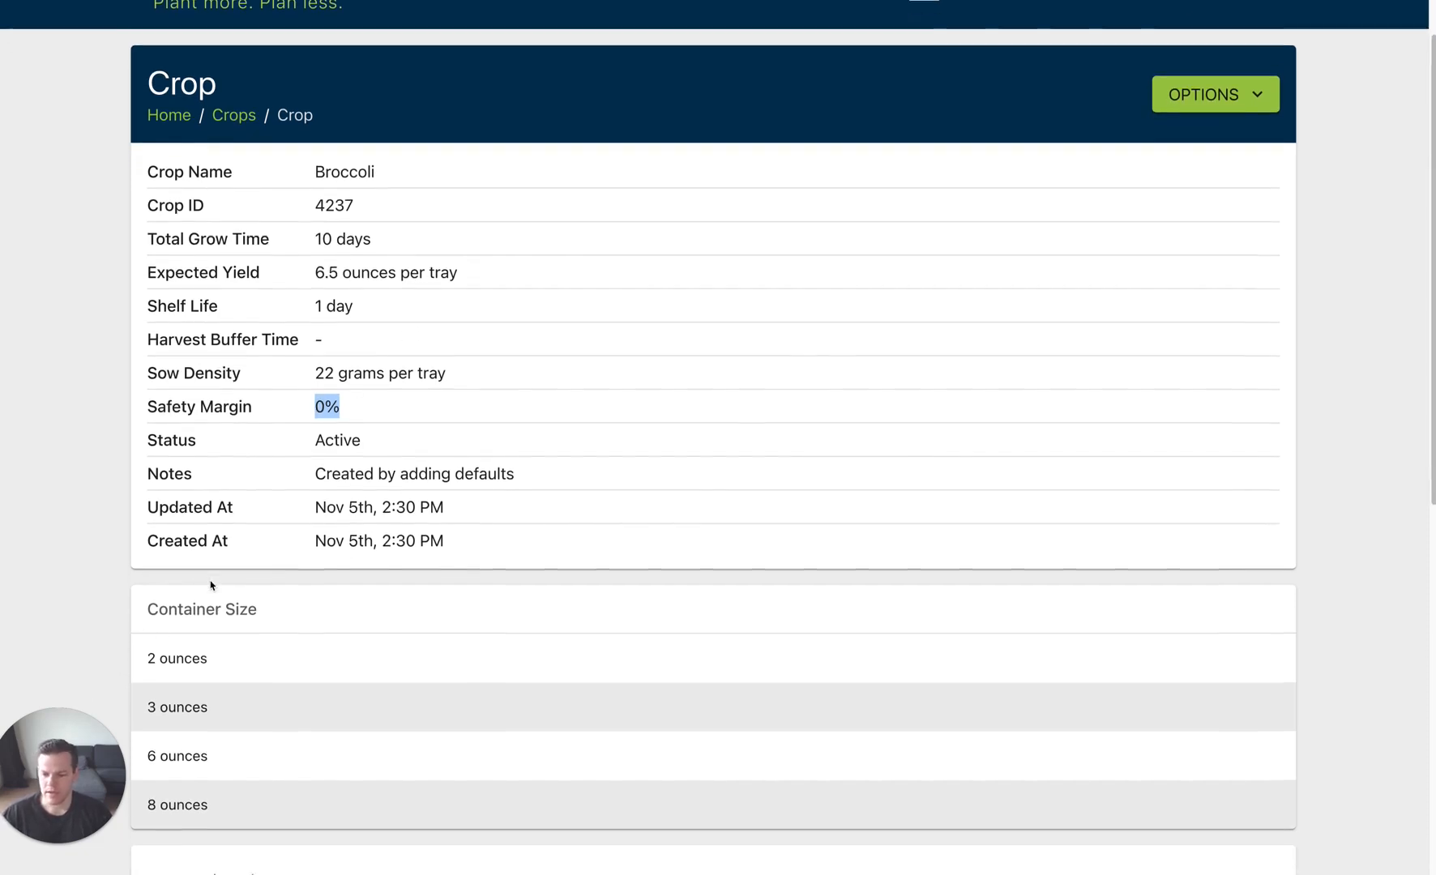
{"action": "scroll", "coordinate": [211, 586], "scroll_direction": "down", "scroll_amount": 4}
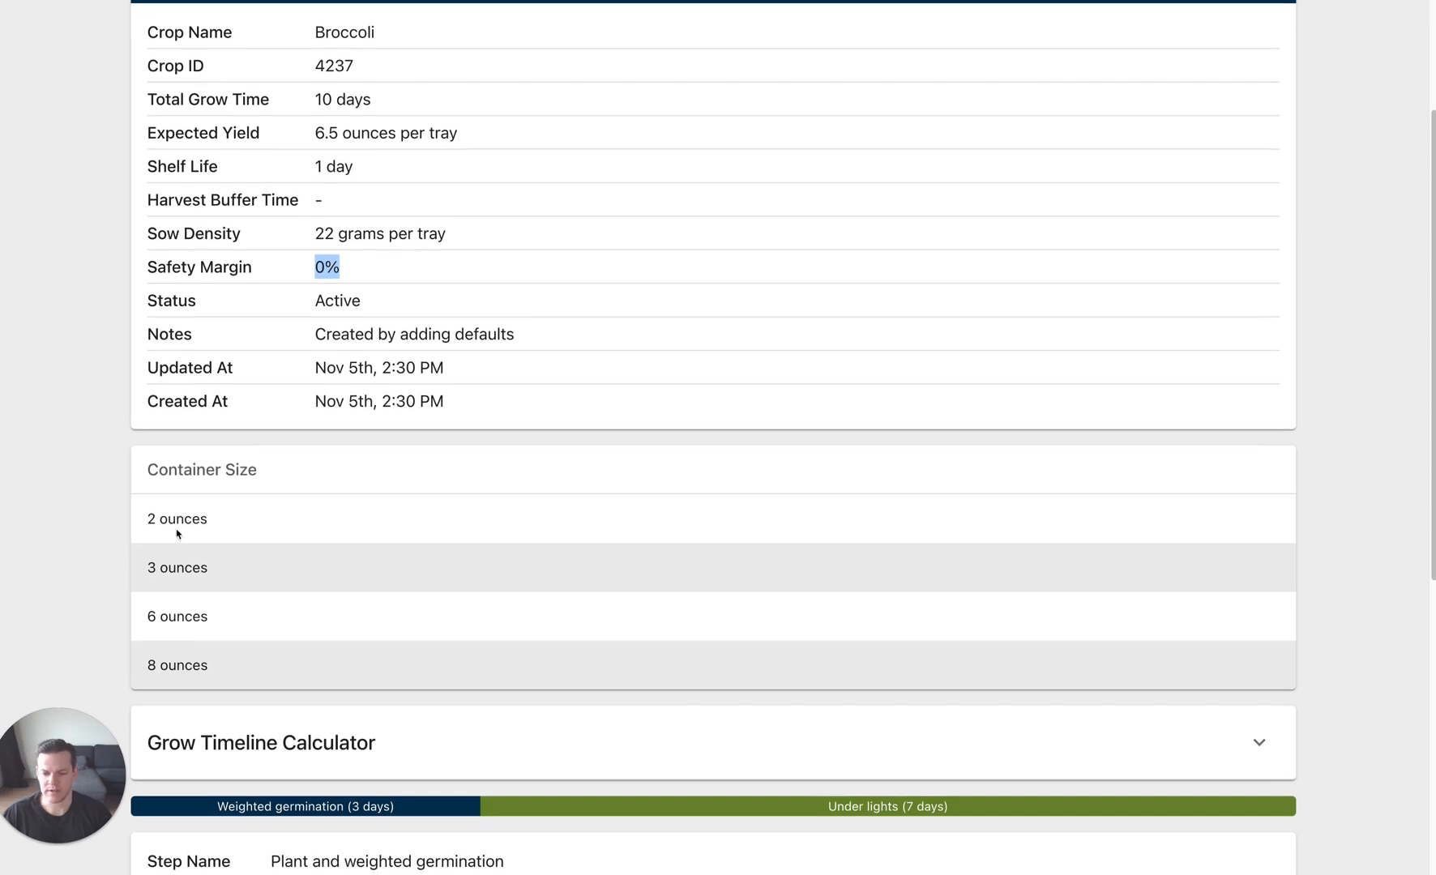
{"action": "scroll", "coordinate": [181, 518], "scroll_direction": "down", "scroll_amount": 2}
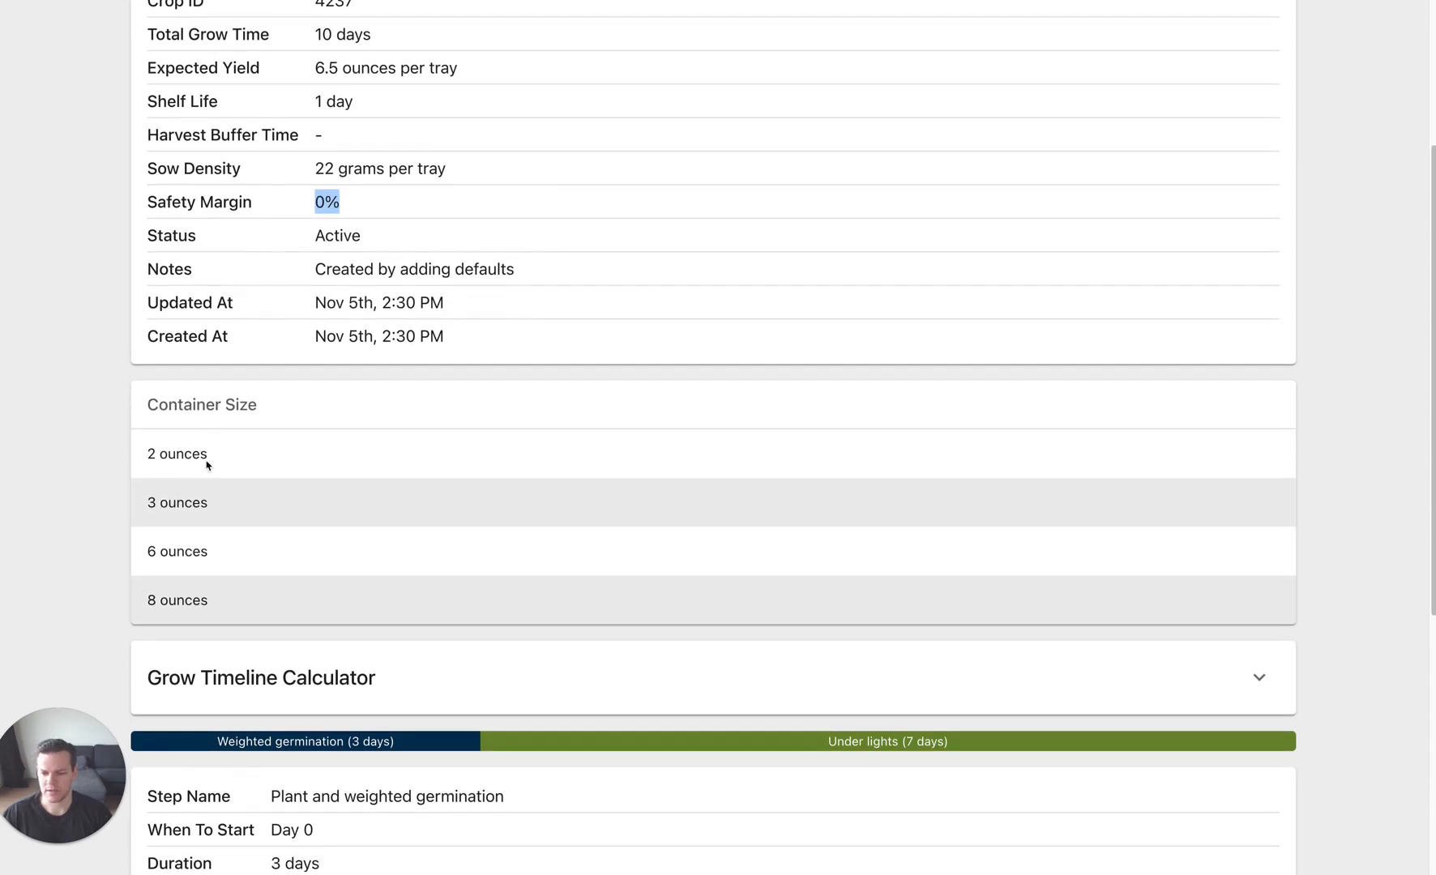
{"action": "scroll", "coordinate": [239, 460], "scroll_direction": "down", "scroll_amount": 5}
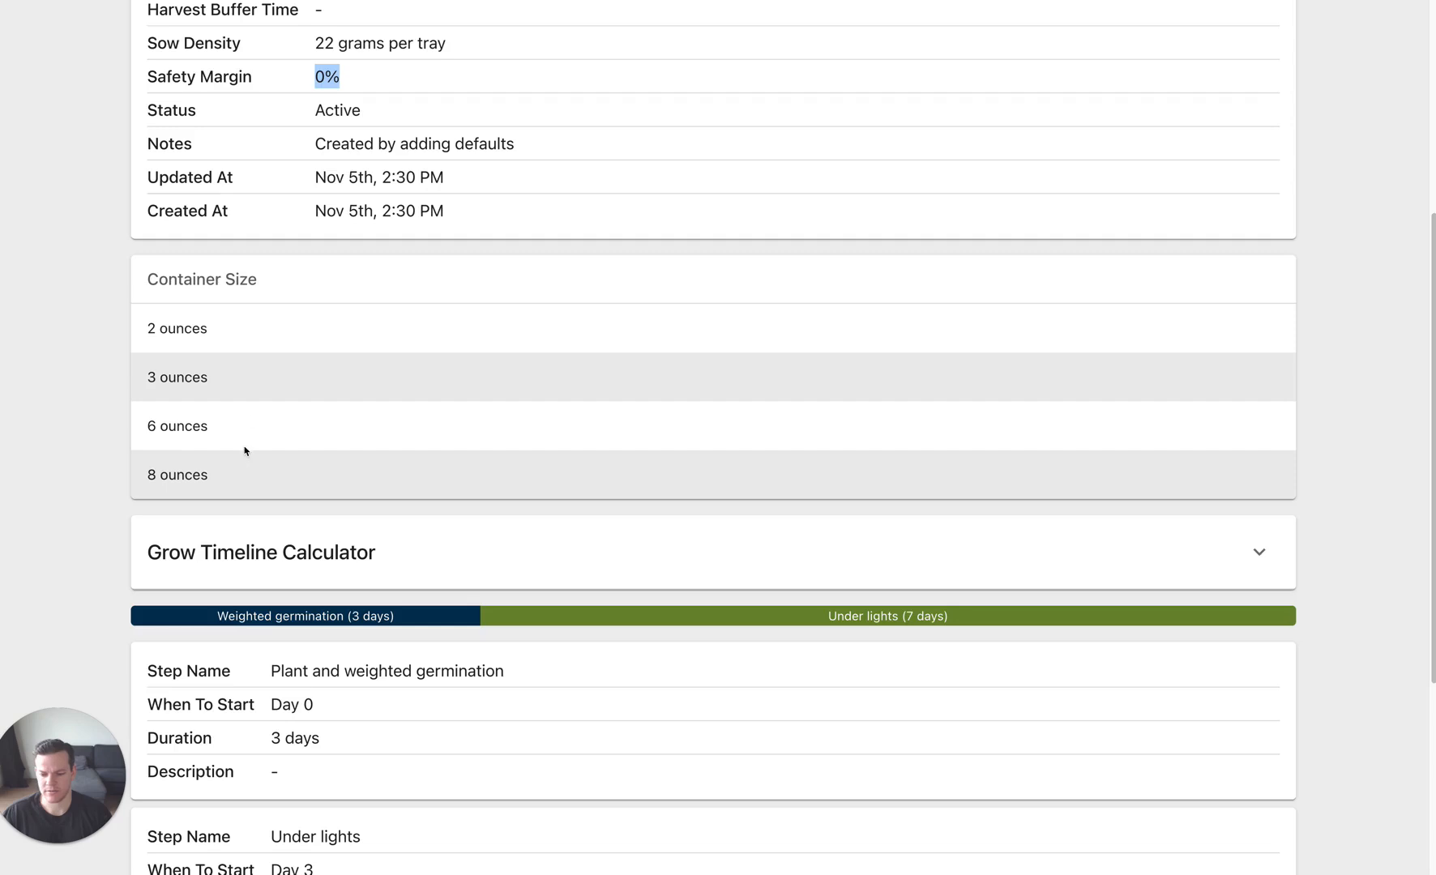
{"action": "scroll", "coordinate": [261, 414], "scroll_direction": "down", "scroll_amount": 5}
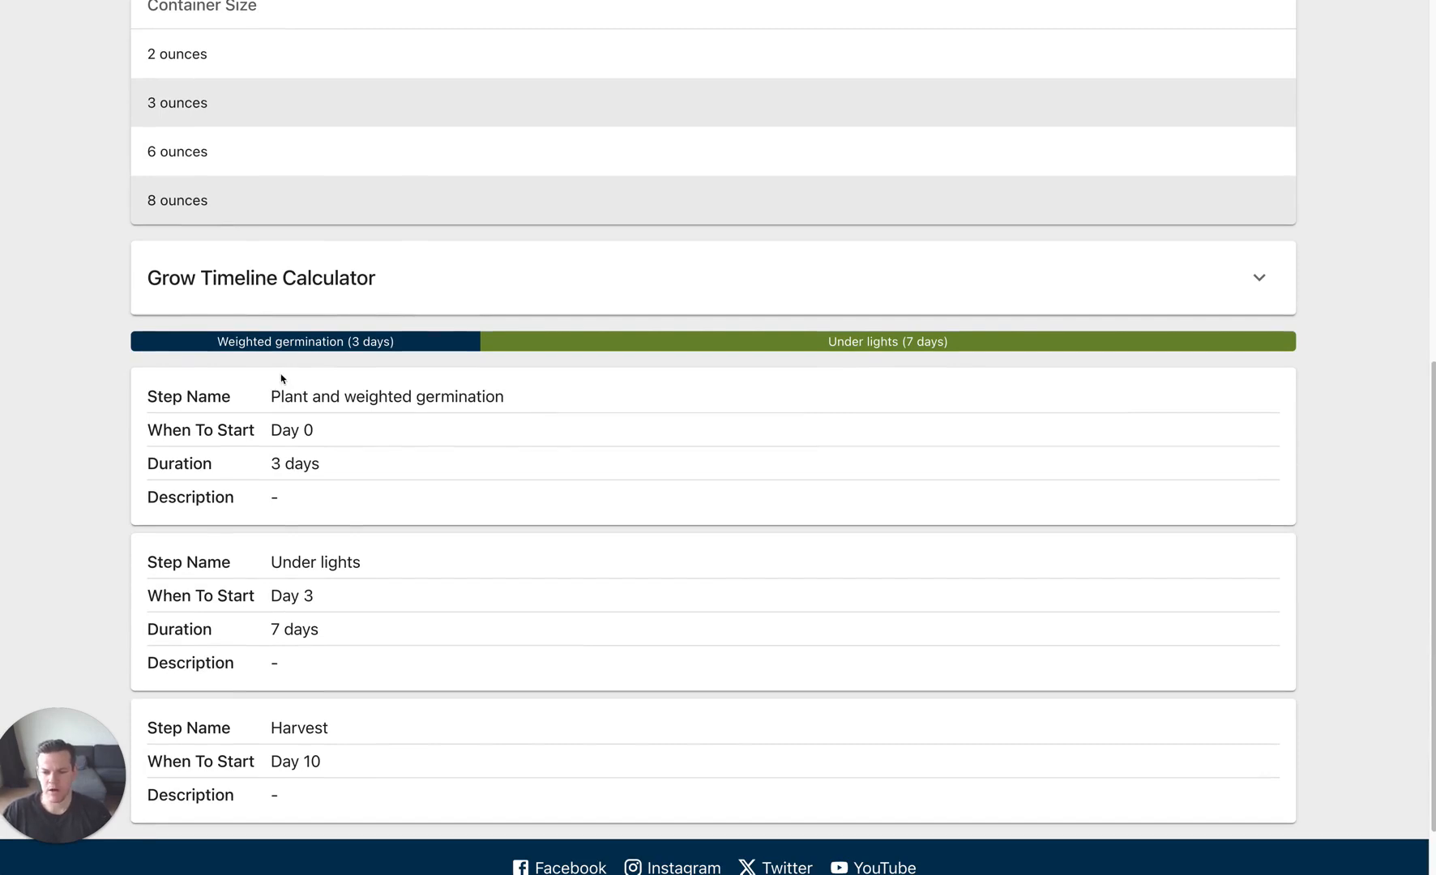
{"action": "left_click_drag", "start_coordinate": [272, 397], "coordinate": [502, 397]}
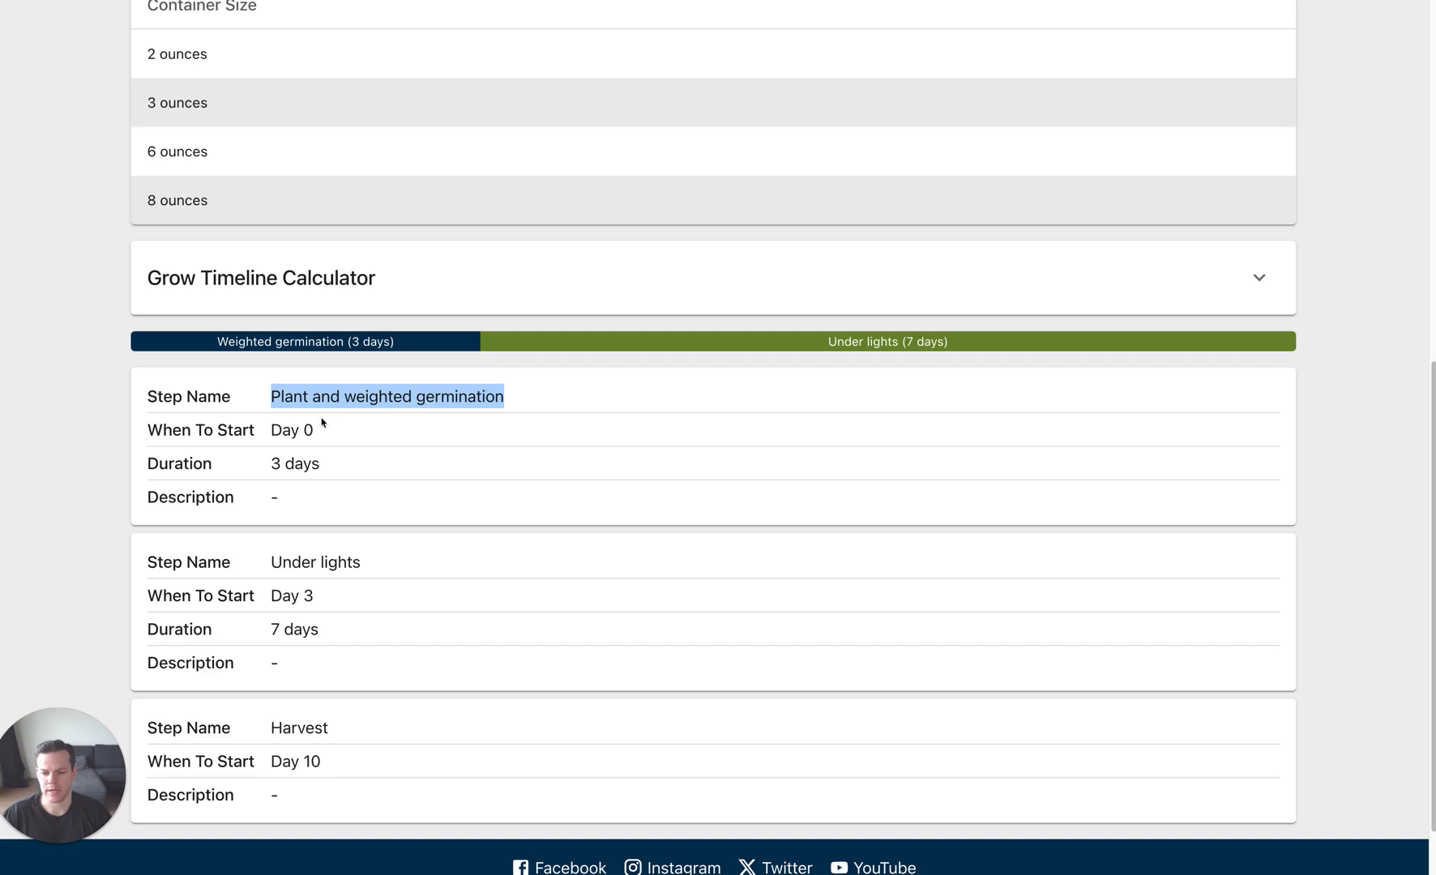
{"action": "left_click_drag", "start_coordinate": [274, 430], "coordinate": [325, 470]}
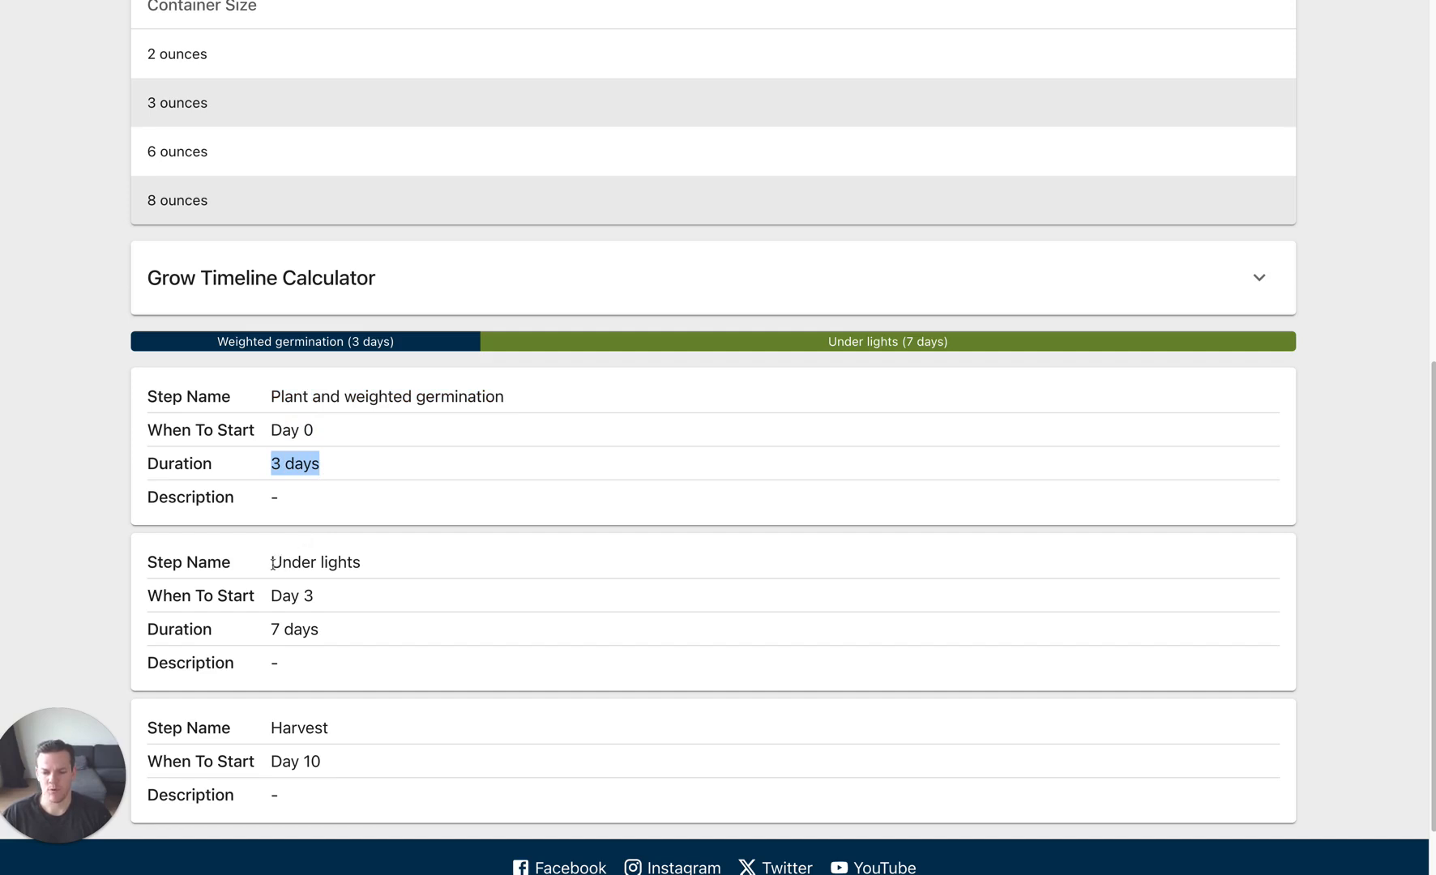
{"action": "left_click_drag", "start_coordinate": [274, 593], "coordinate": [334, 601]}
{"action": "left_click_drag", "start_coordinate": [274, 563], "coordinate": [373, 572]}
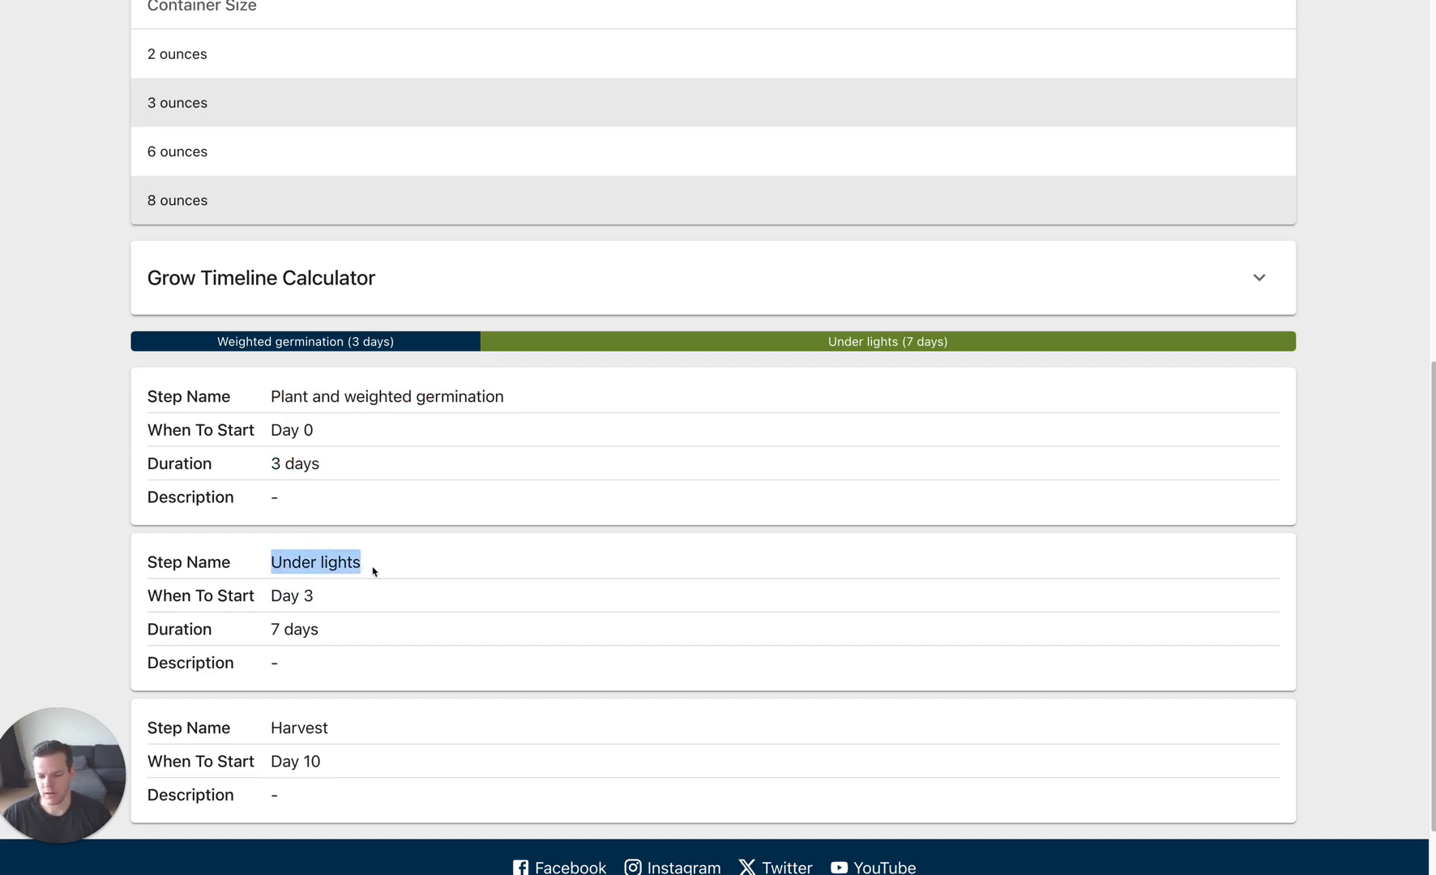
{"action": "left_click_drag", "start_coordinate": [272, 630], "coordinate": [371, 681]}
{"action": "scroll", "coordinate": [332, 639], "scroll_direction": "down", "scroll_amount": 2}
{"action": "left_click", "coordinate": [280, 686]}
{"action": "left_click", "coordinate": [728, 492]}
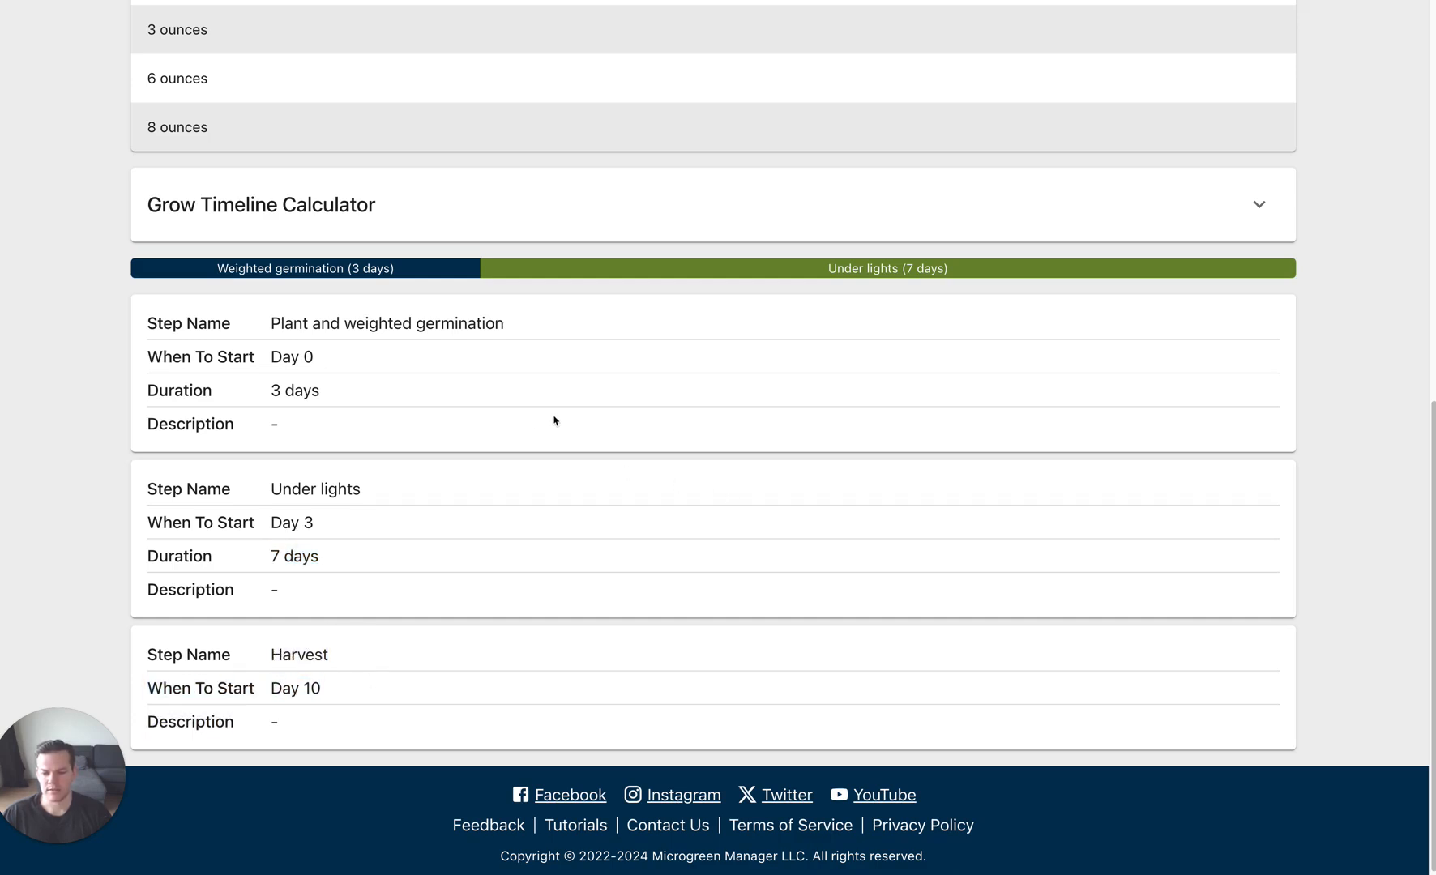
{"action": "scroll", "coordinate": [724, 407], "scroll_direction": "up", "scroll_amount": 6}
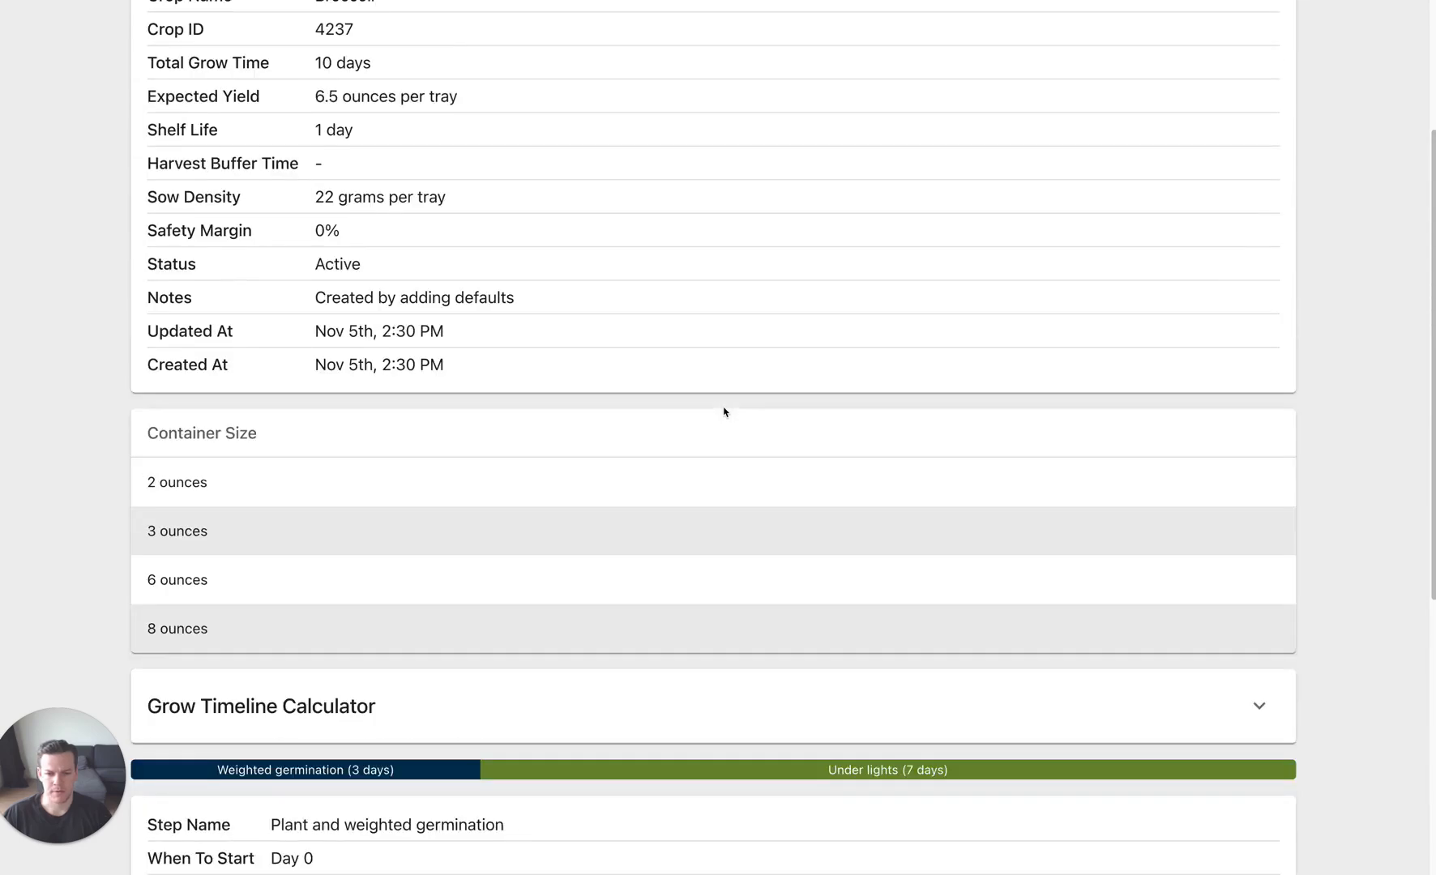
{"action": "scroll", "coordinate": [725, 412], "scroll_direction": "up", "scroll_amount": 3}
Step: Leave the Broccoli crop page and go to the empty Recurring Orders page
{"action": "left_click", "coordinate": [1184, 162]}
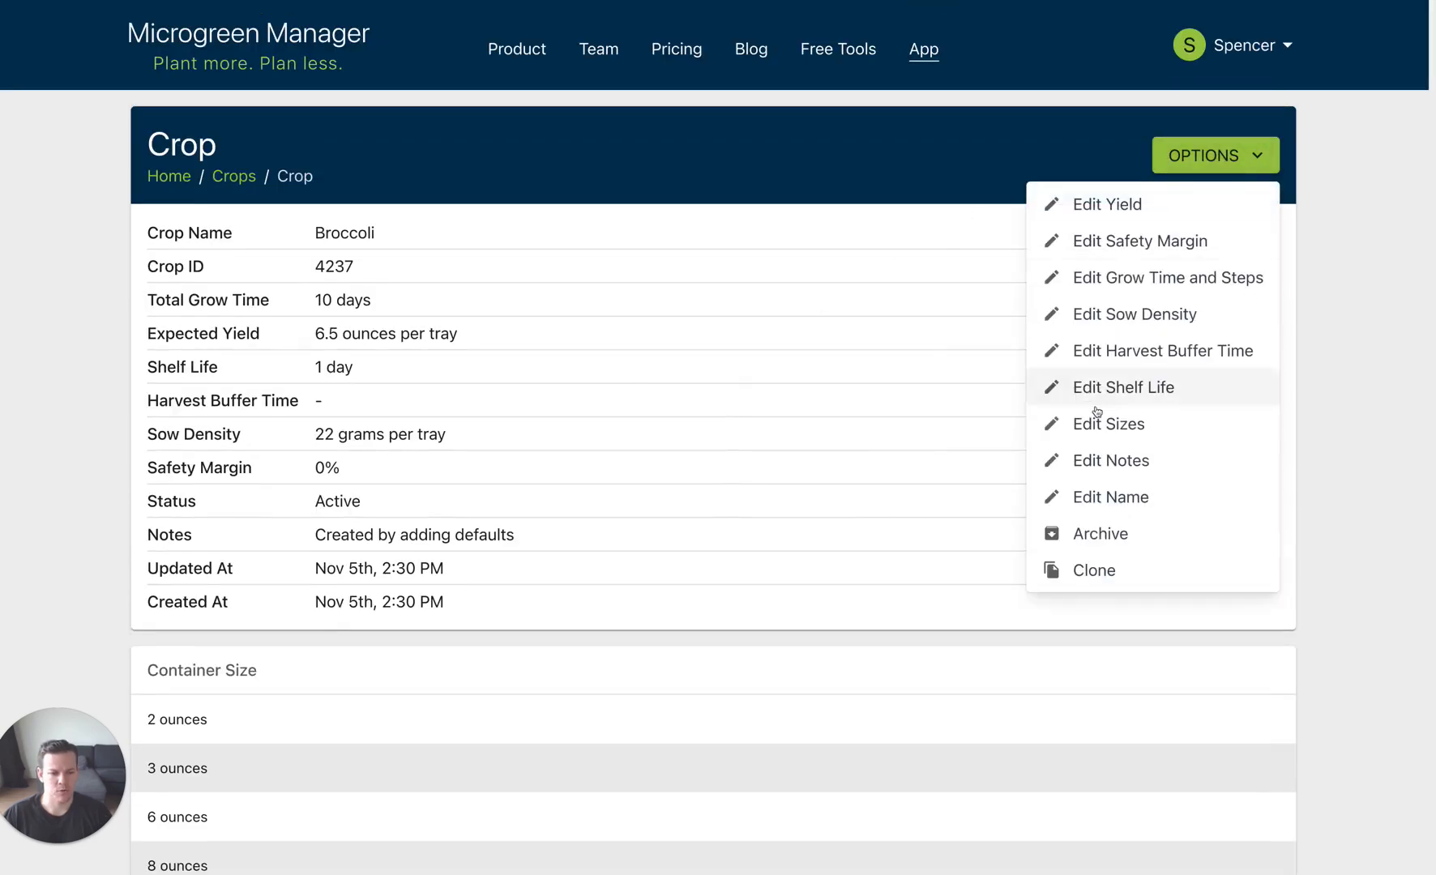
{"action": "left_click", "coordinate": [857, 294]}
{"action": "left_click", "coordinate": [924, 50]}
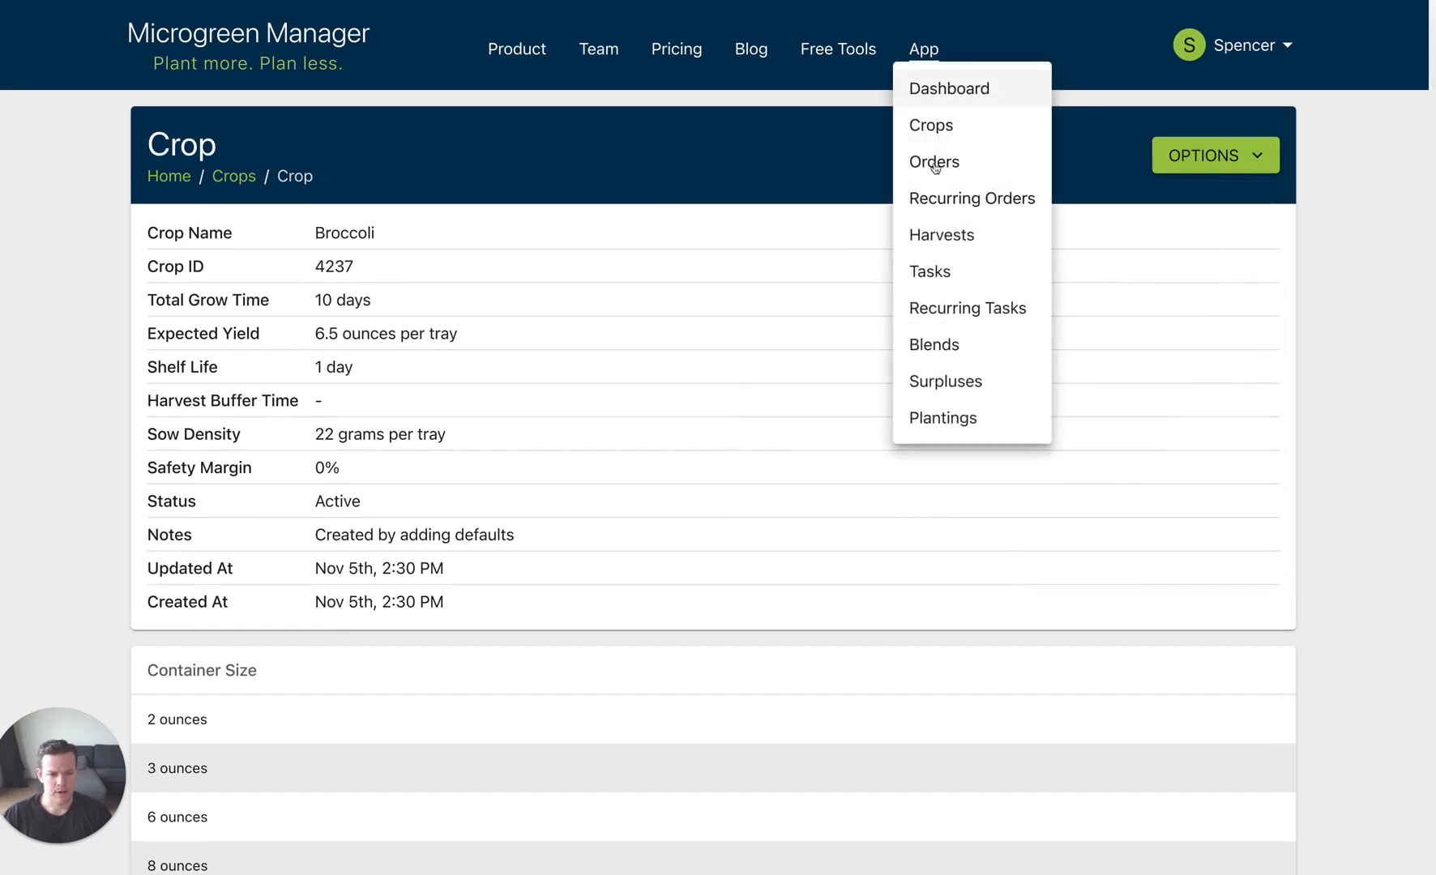
{"action": "left_click", "coordinate": [981, 203]}
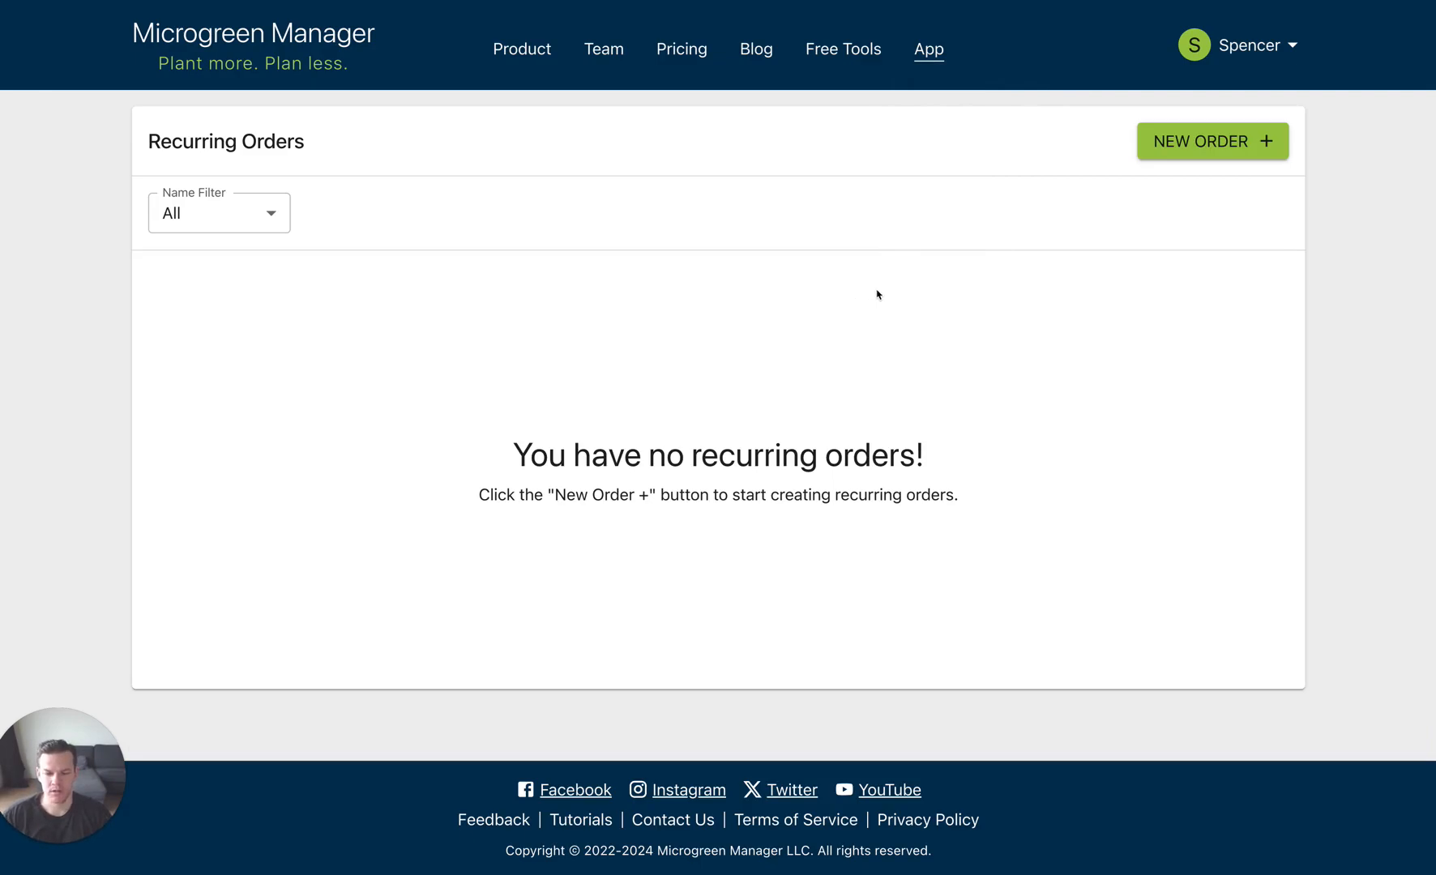
Step: Start a new recurring order and fill in the customer's name from the suggestions
{"action": "left_click", "coordinate": [1199, 149]}
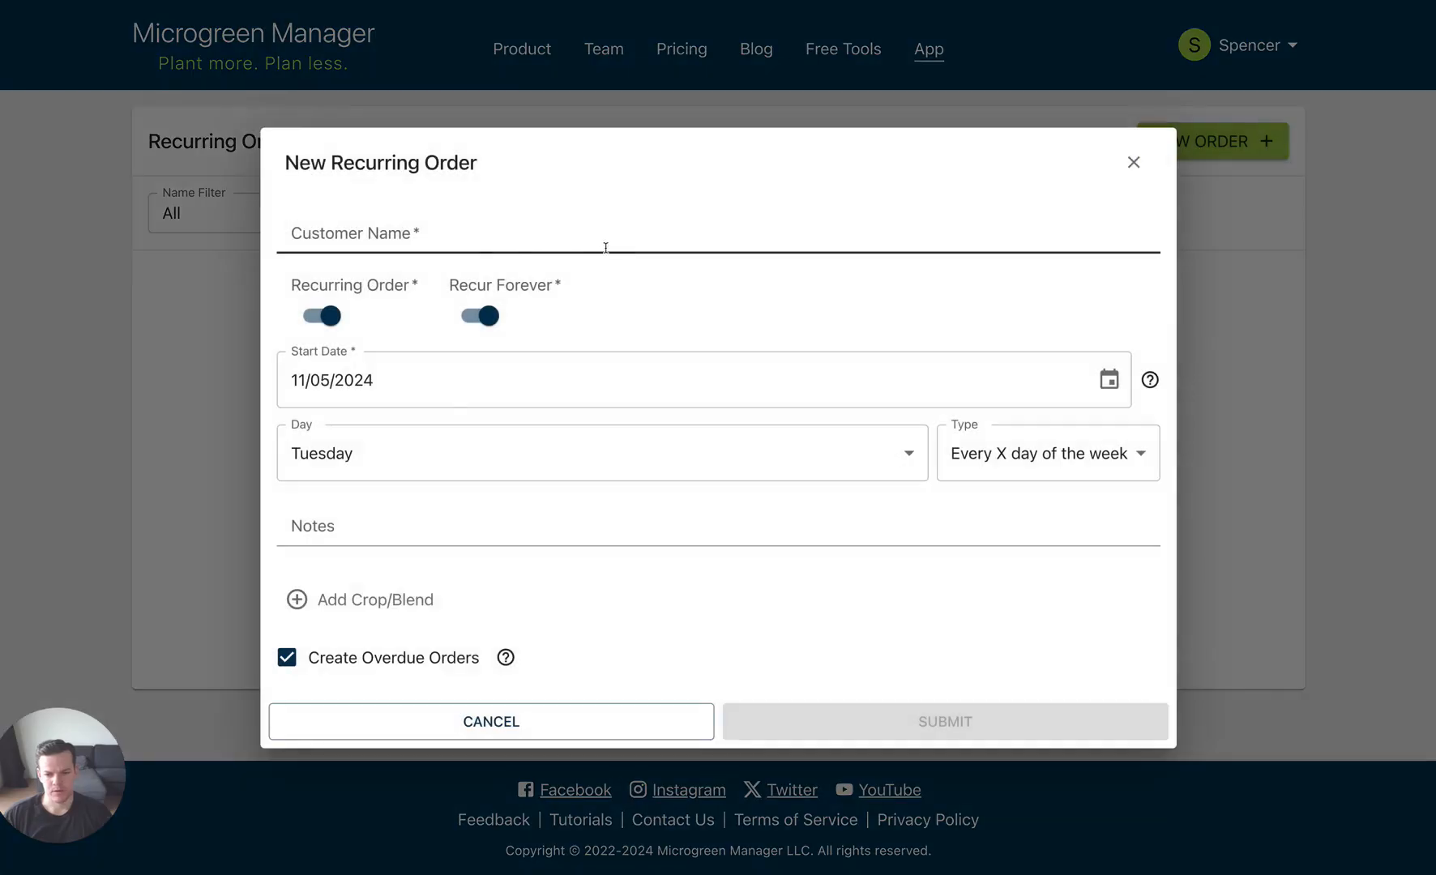
{"action": "left_click", "coordinate": [439, 235]}
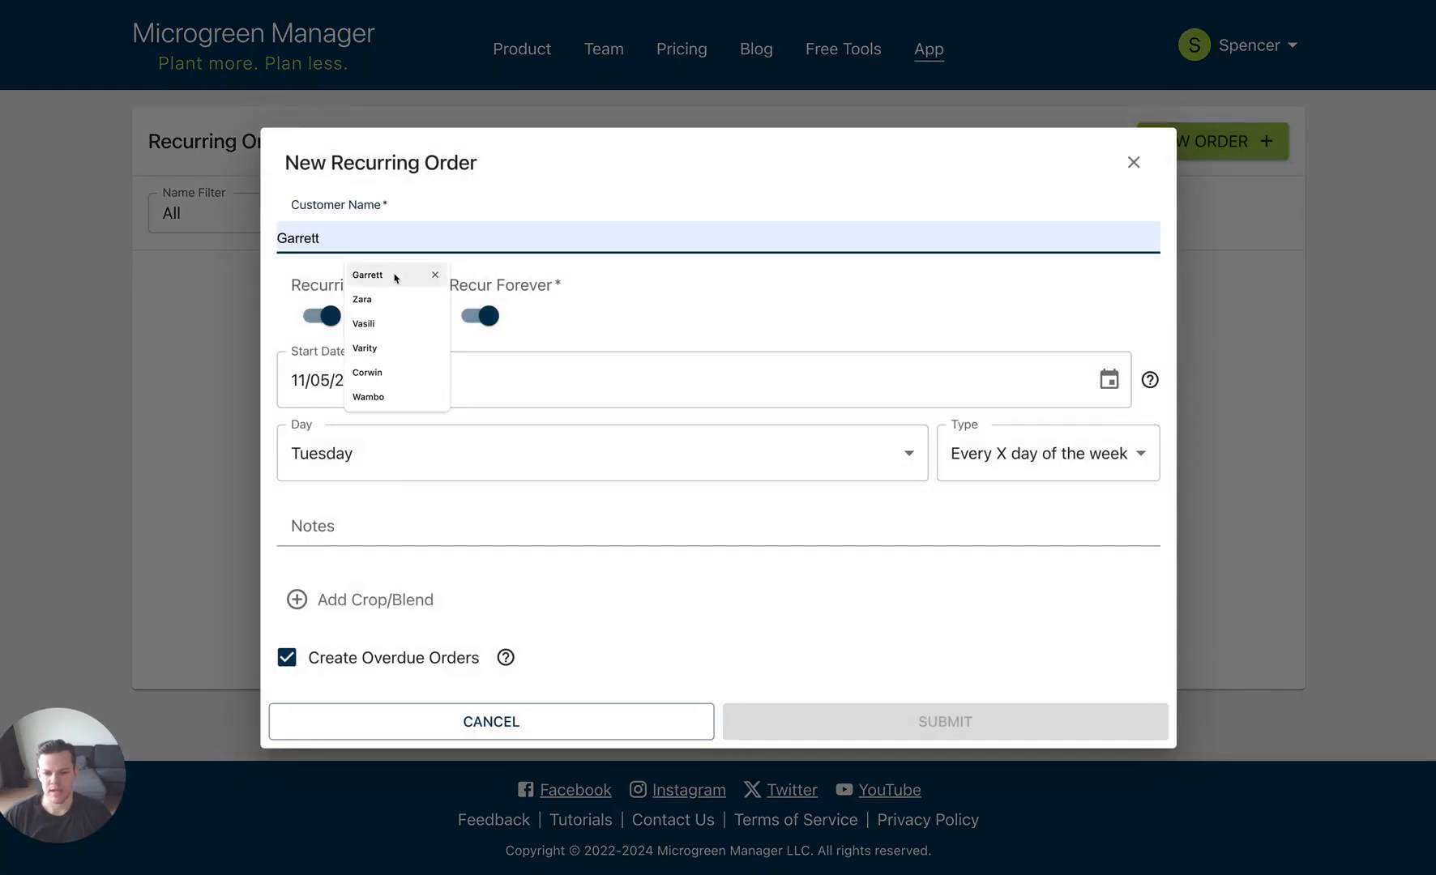
{"action": "left_click", "coordinate": [397, 277]}
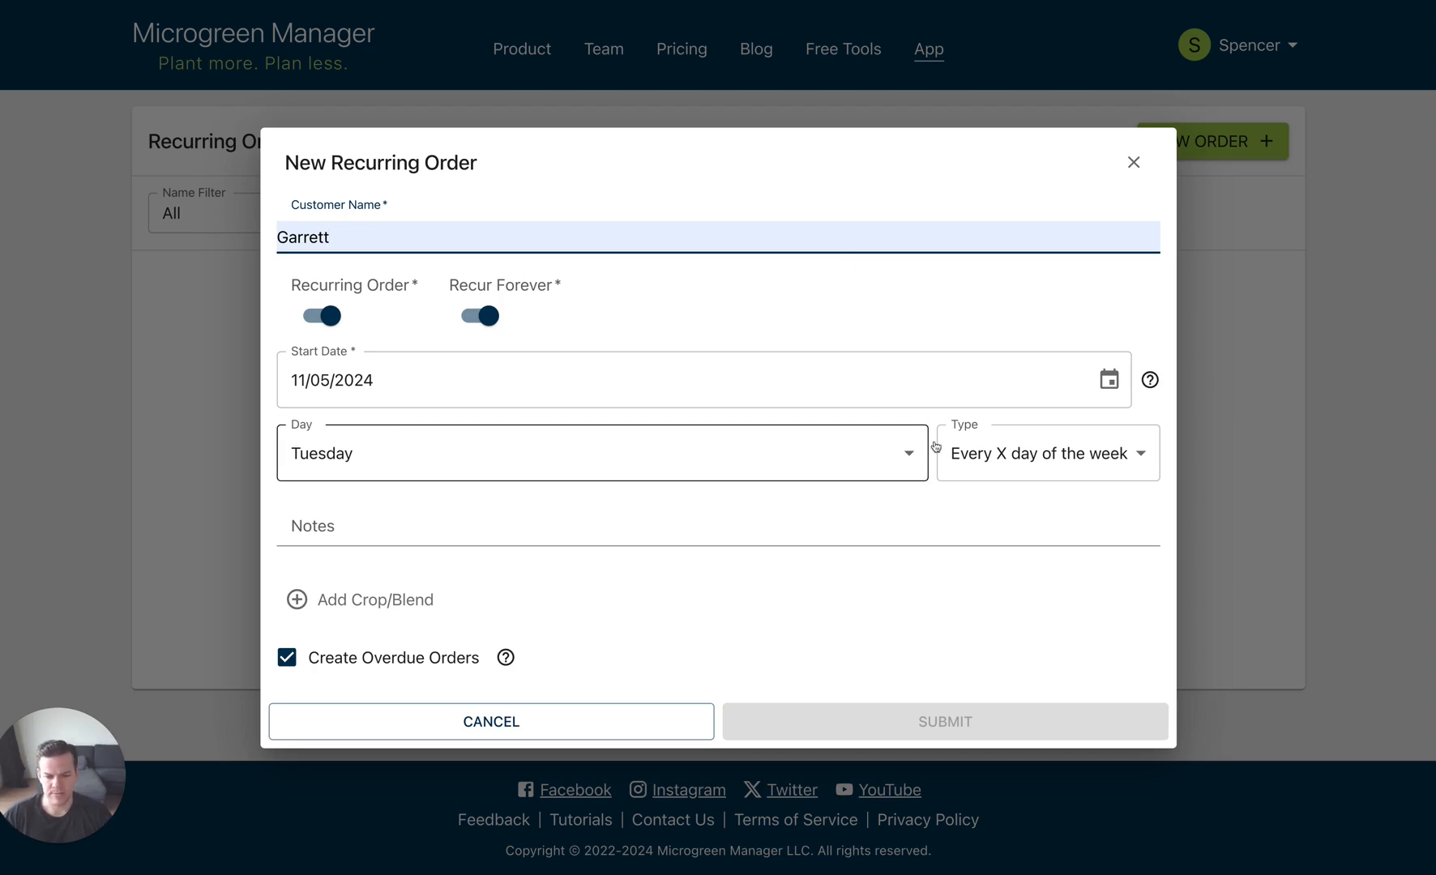
Step: Set the order to deliver every Friday and add an empty crop line
{"action": "left_click", "coordinate": [693, 462]}
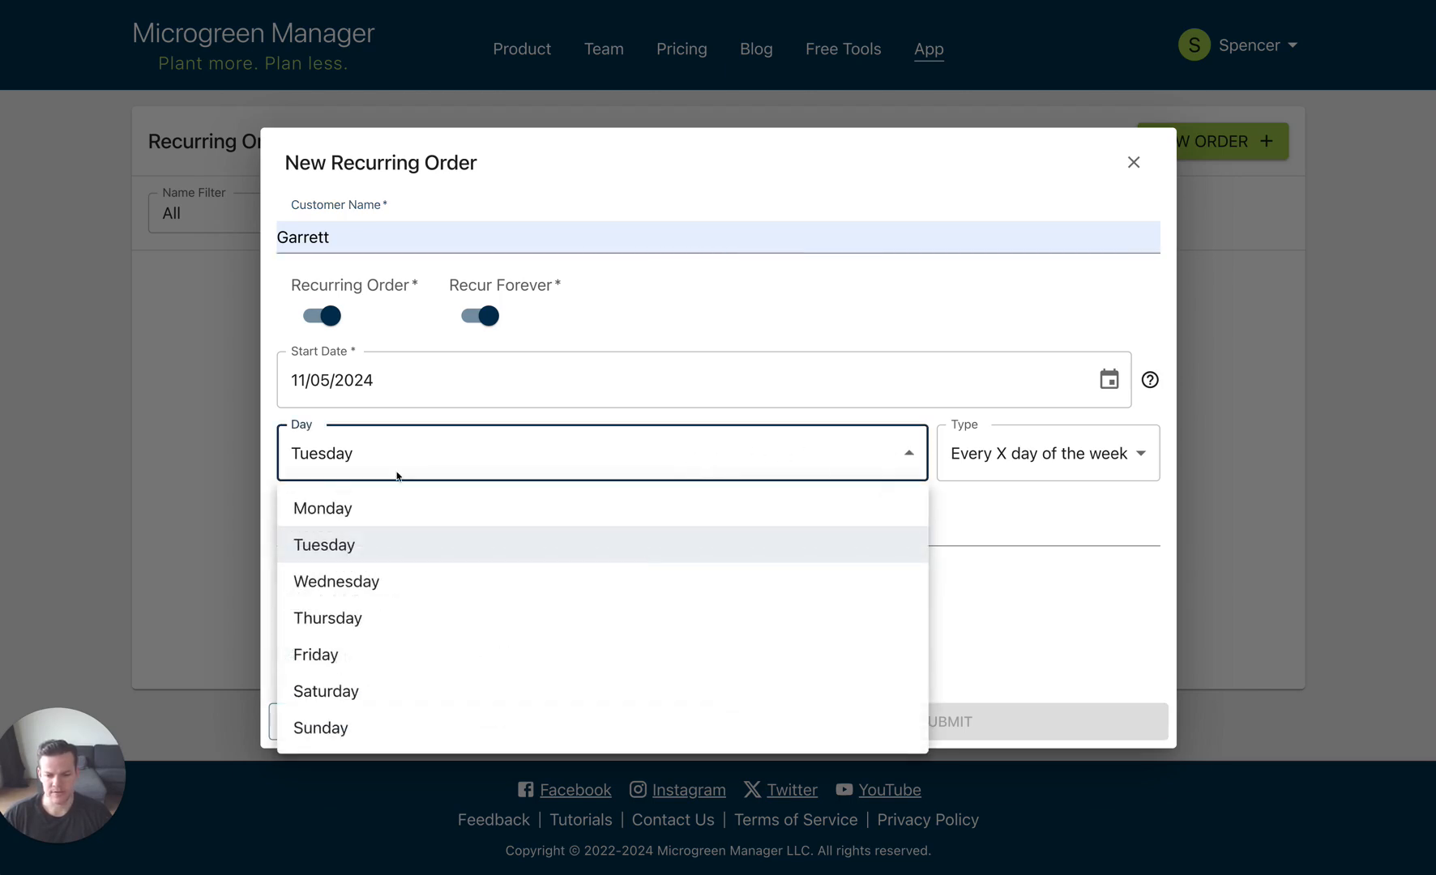
{"action": "left_click", "coordinate": [705, 454]}
{"action": "left_click", "coordinate": [1046, 454]}
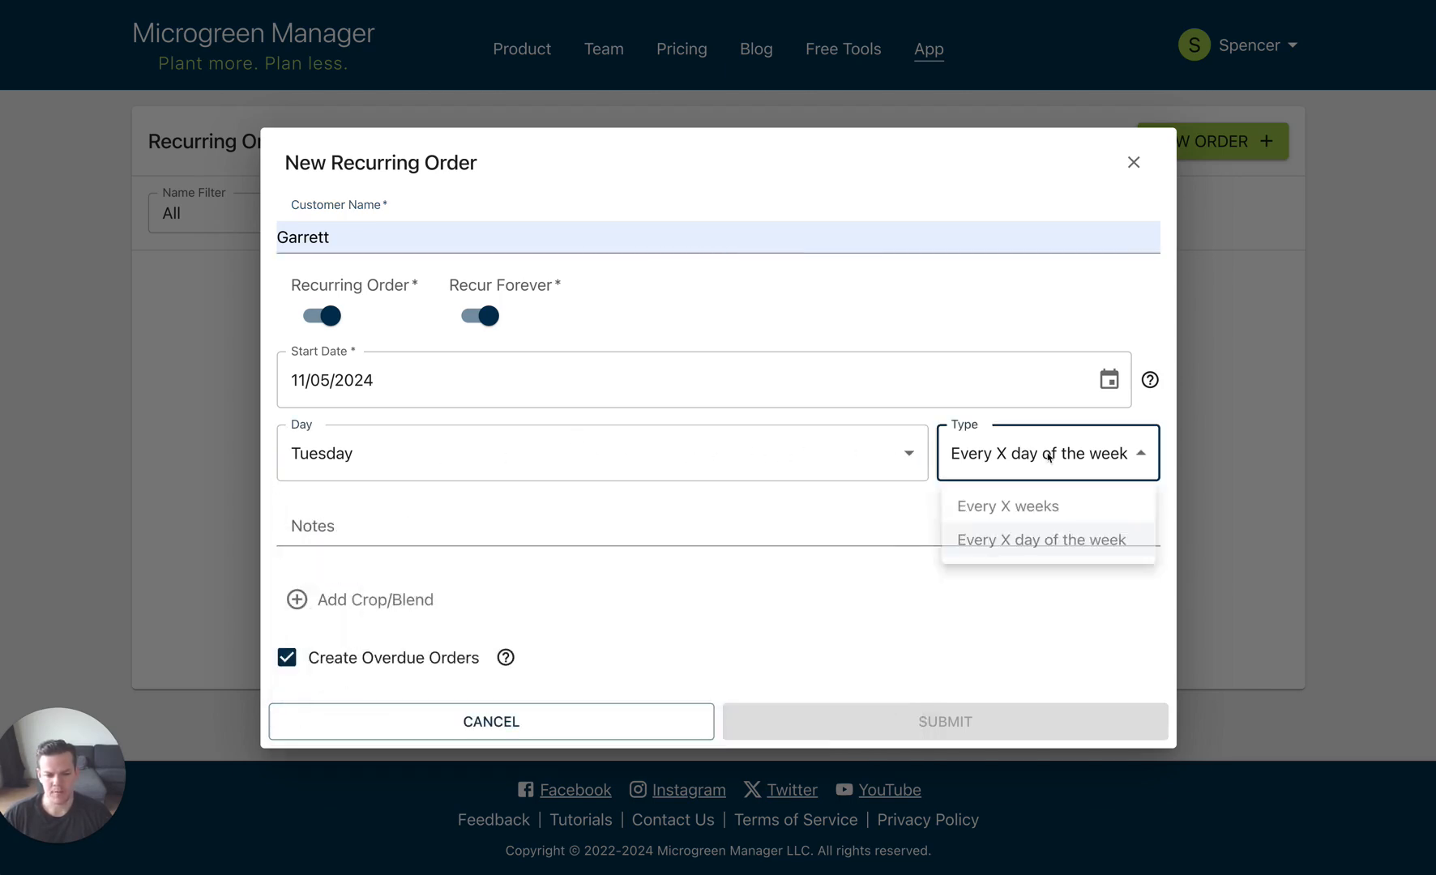
{"action": "left_click", "coordinate": [1021, 506]}
{"action": "left_click", "coordinate": [990, 451]}
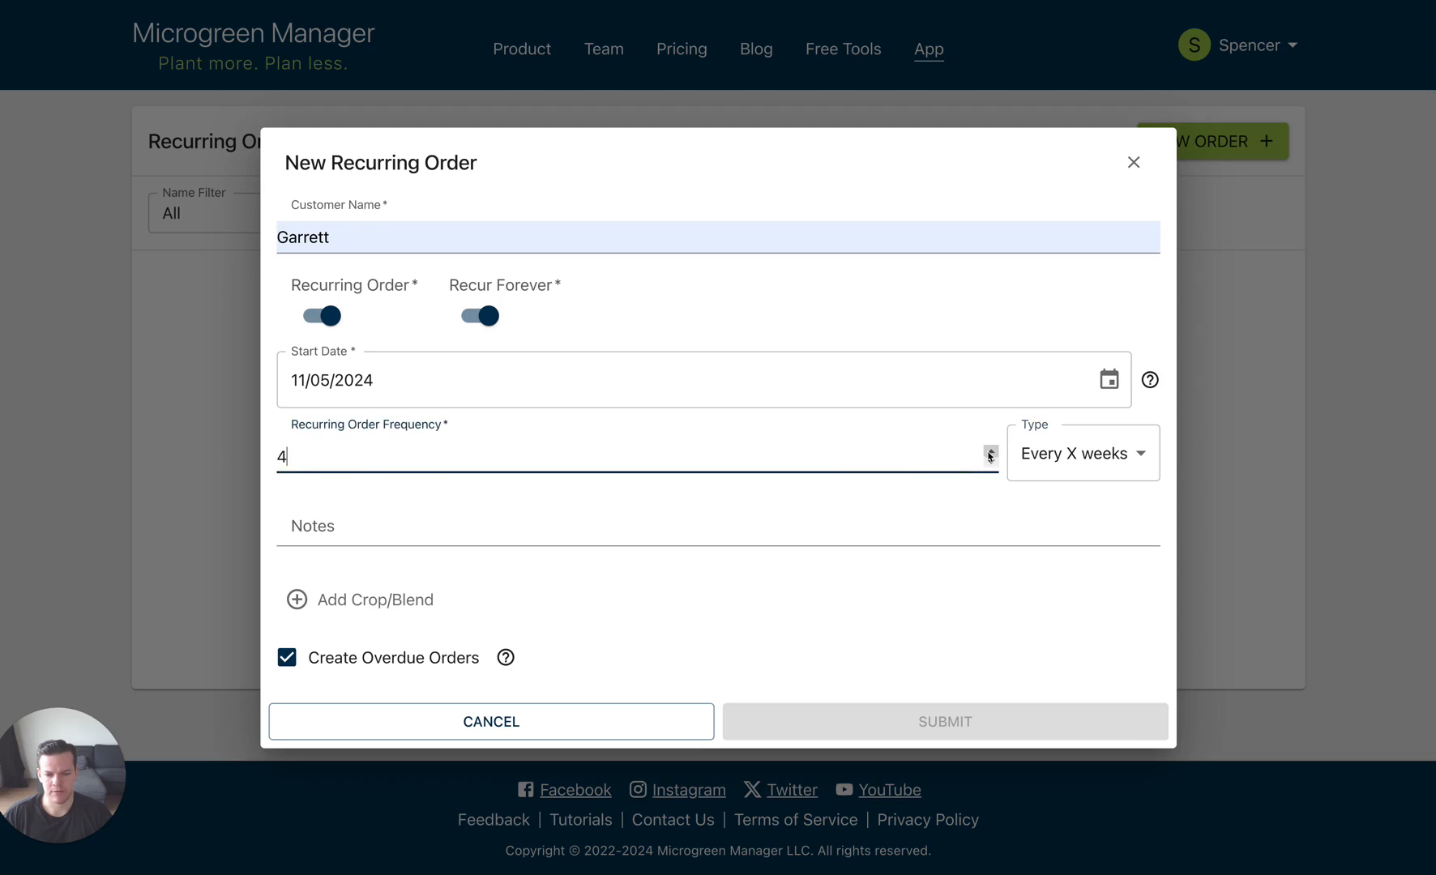
{"action": "left_click", "coordinate": [1054, 460]}
{"action": "left_click", "coordinate": [1059, 547]}
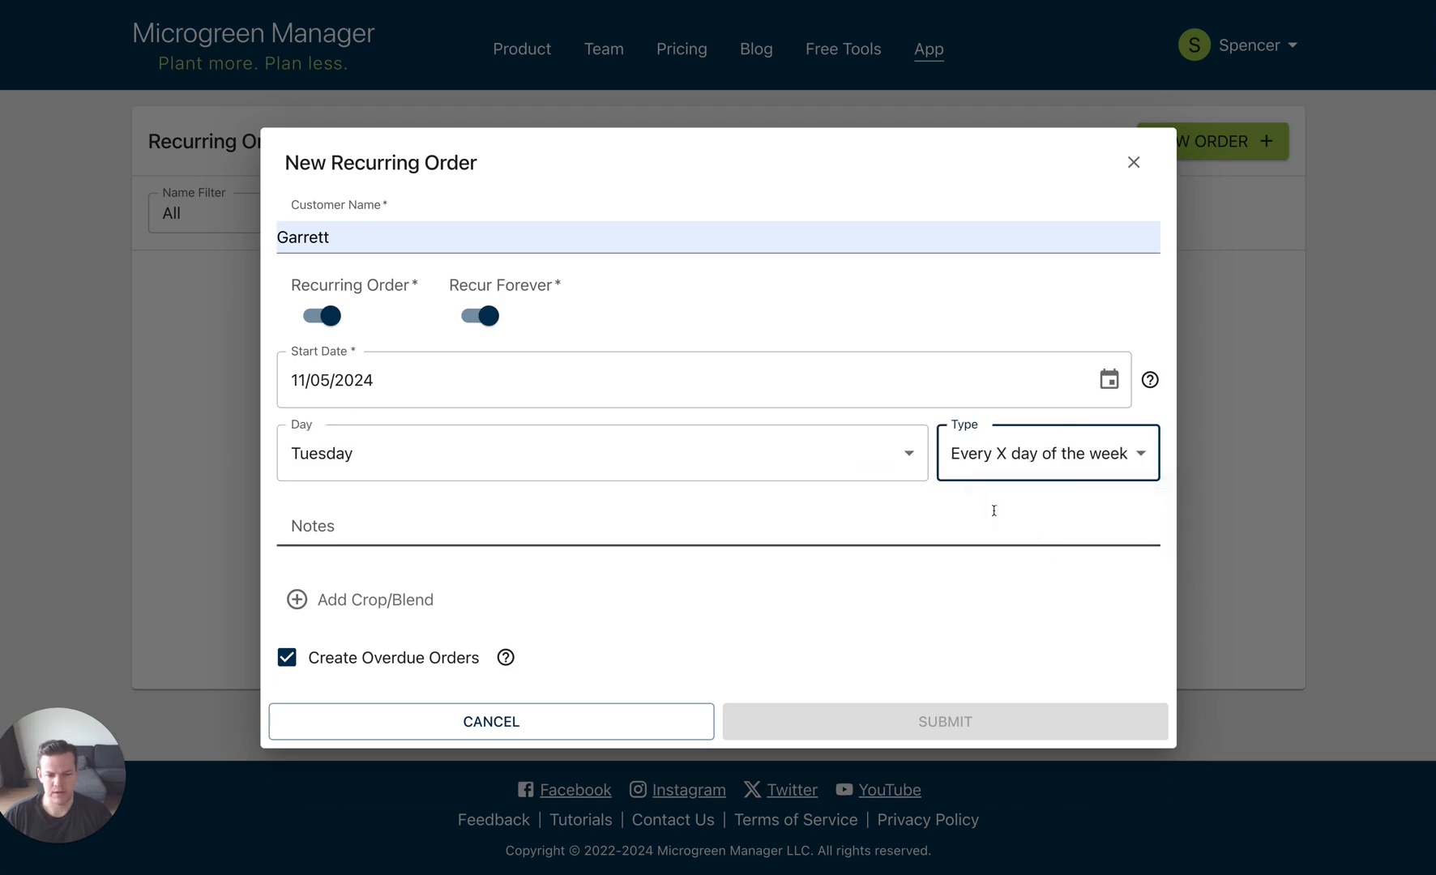
{"action": "left_click", "coordinate": [898, 456]}
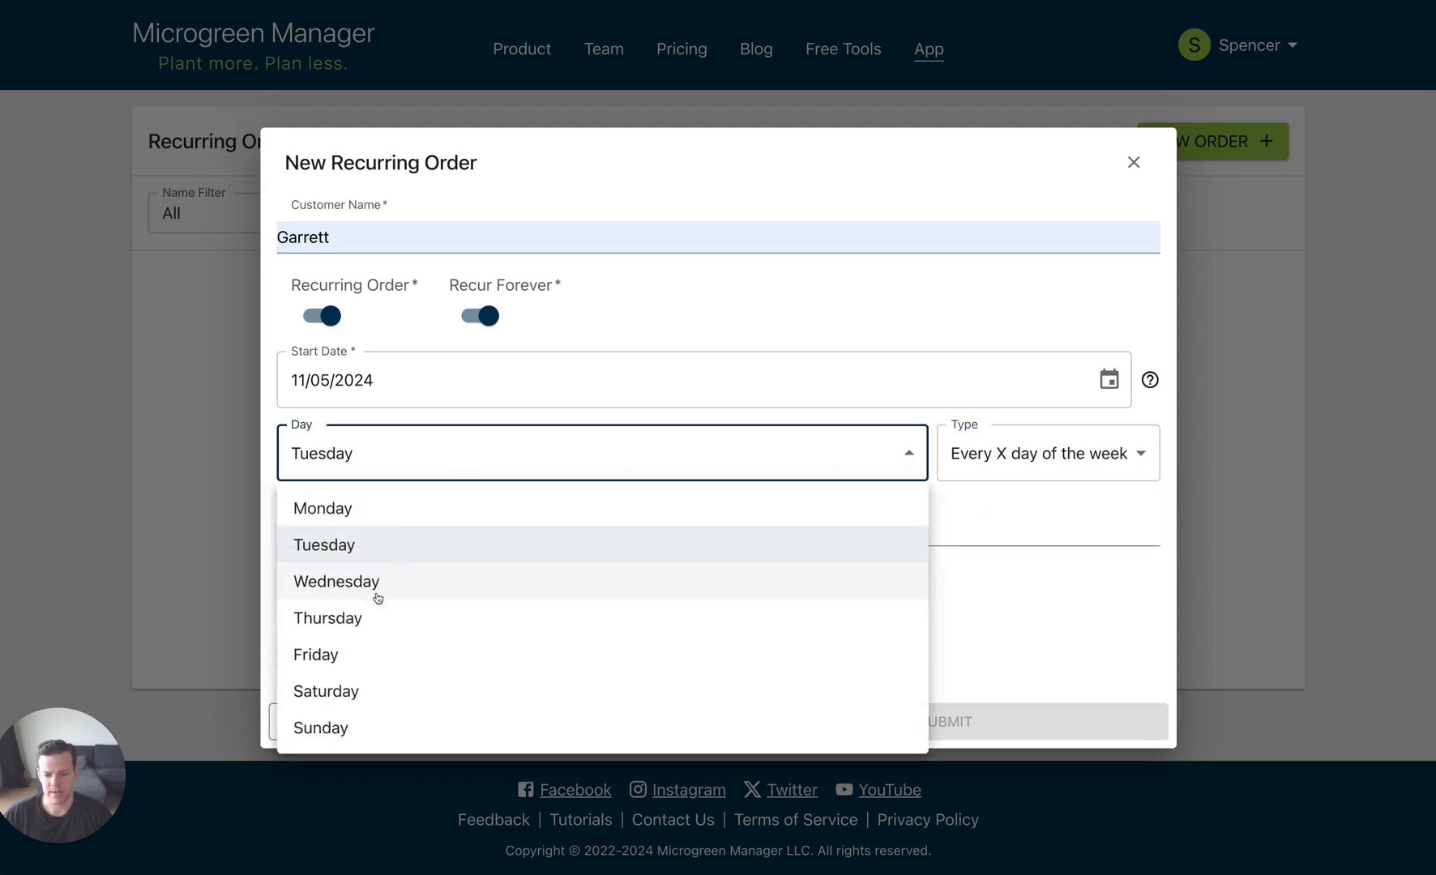
{"action": "left_click", "coordinate": [365, 654]}
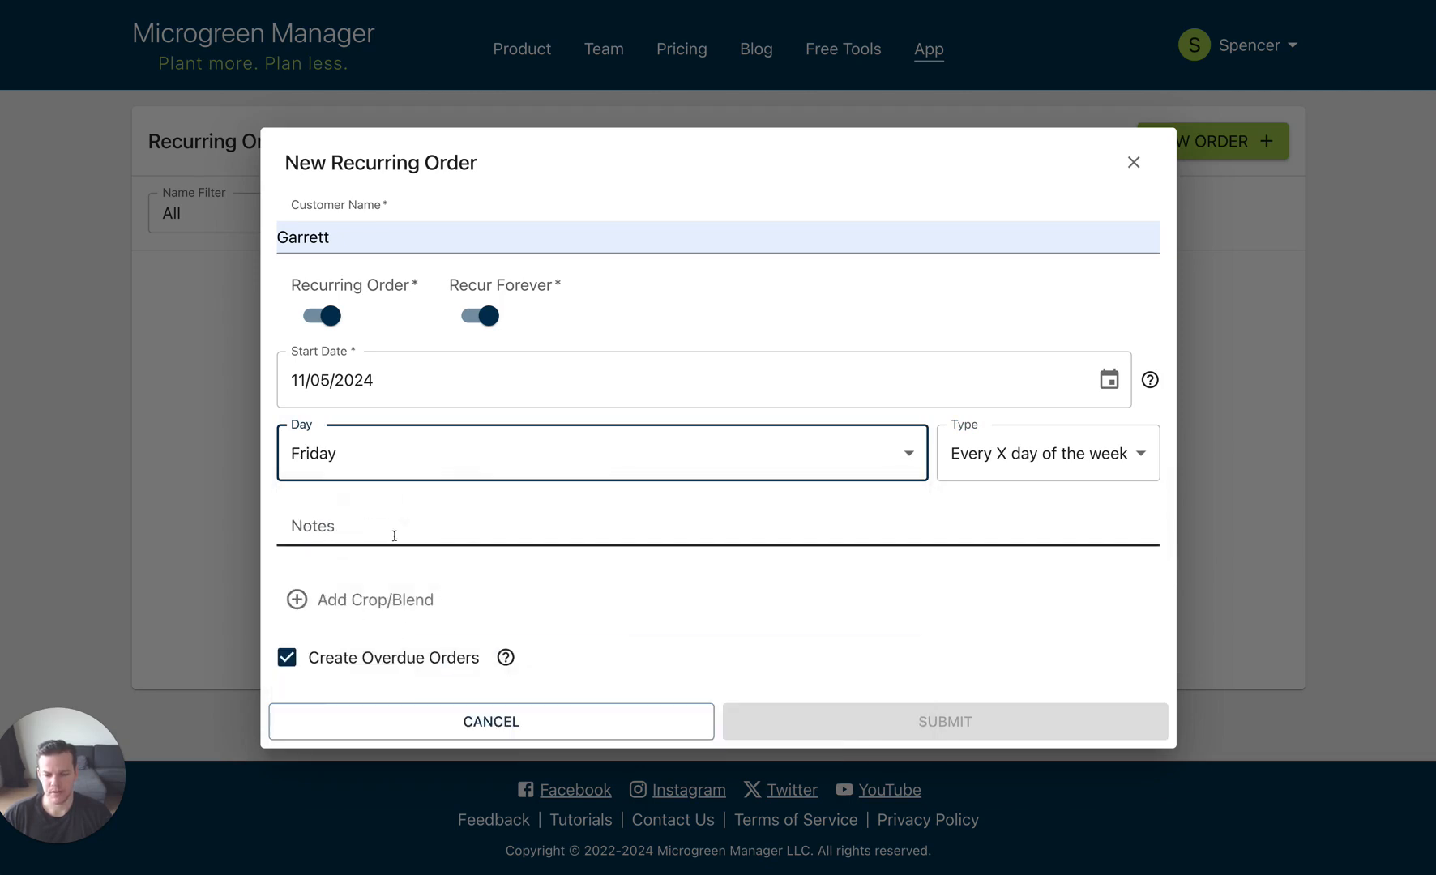
{"action": "left_click", "coordinate": [377, 601]}
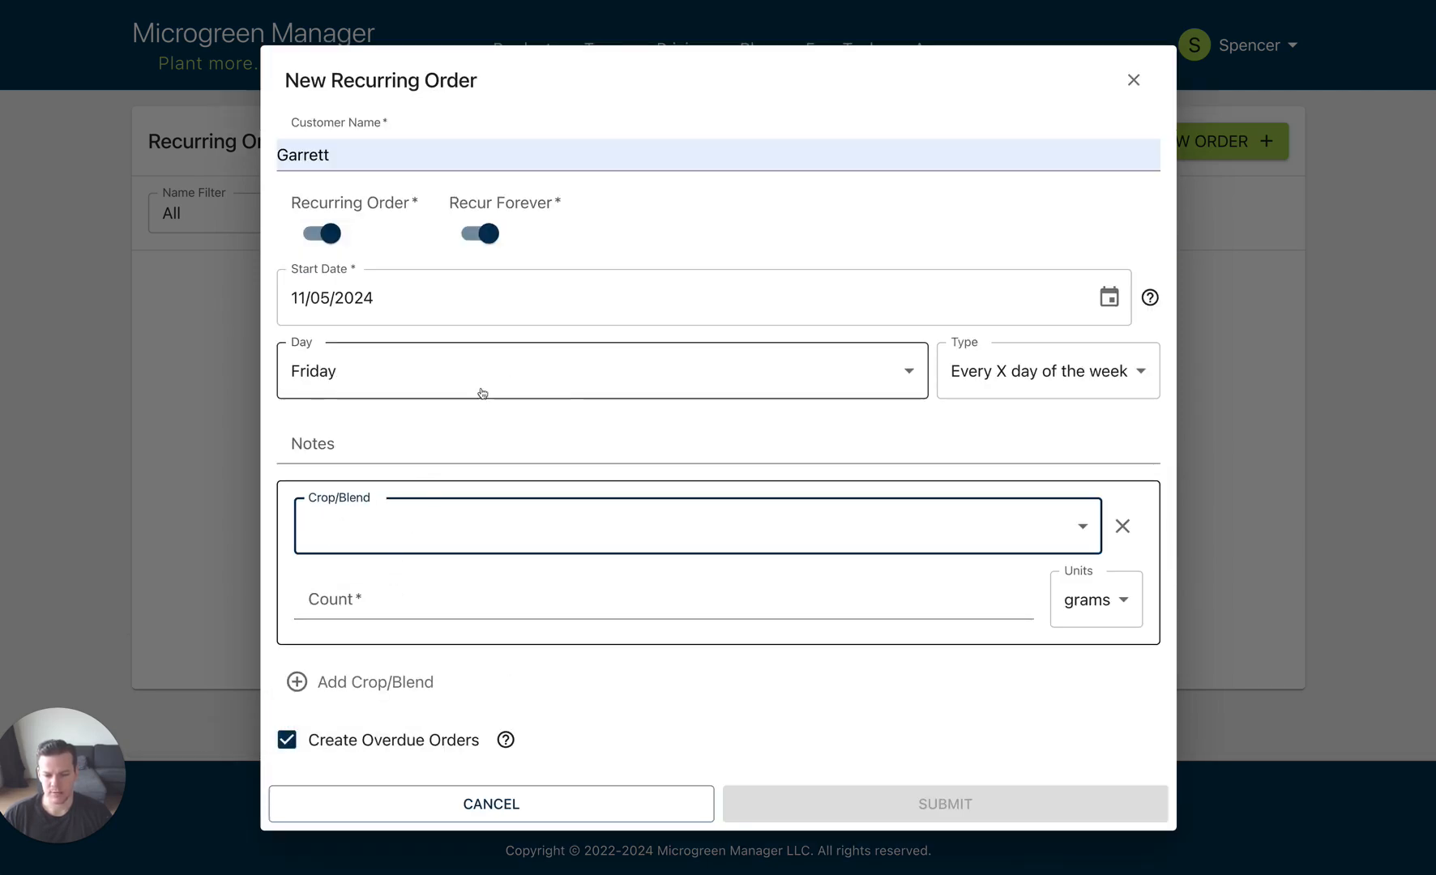
Step: Set the first crop line to Broccoli, 8 ounce units, count 3
{"action": "left_click", "coordinate": [465, 512]}
{"action": "left_click", "coordinate": [439, 577]}
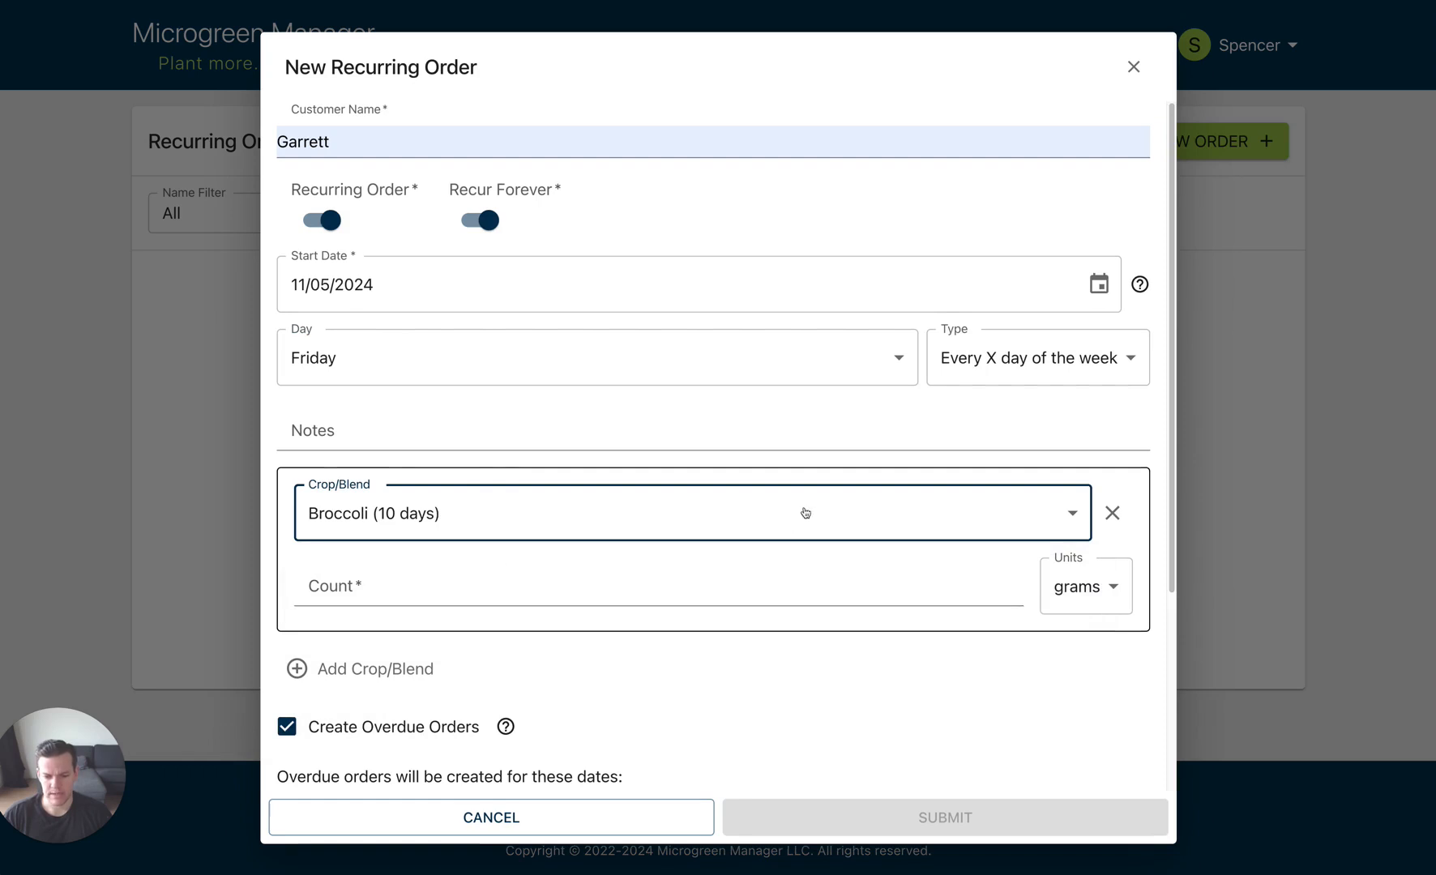
{"action": "left_click", "coordinate": [1075, 596]}
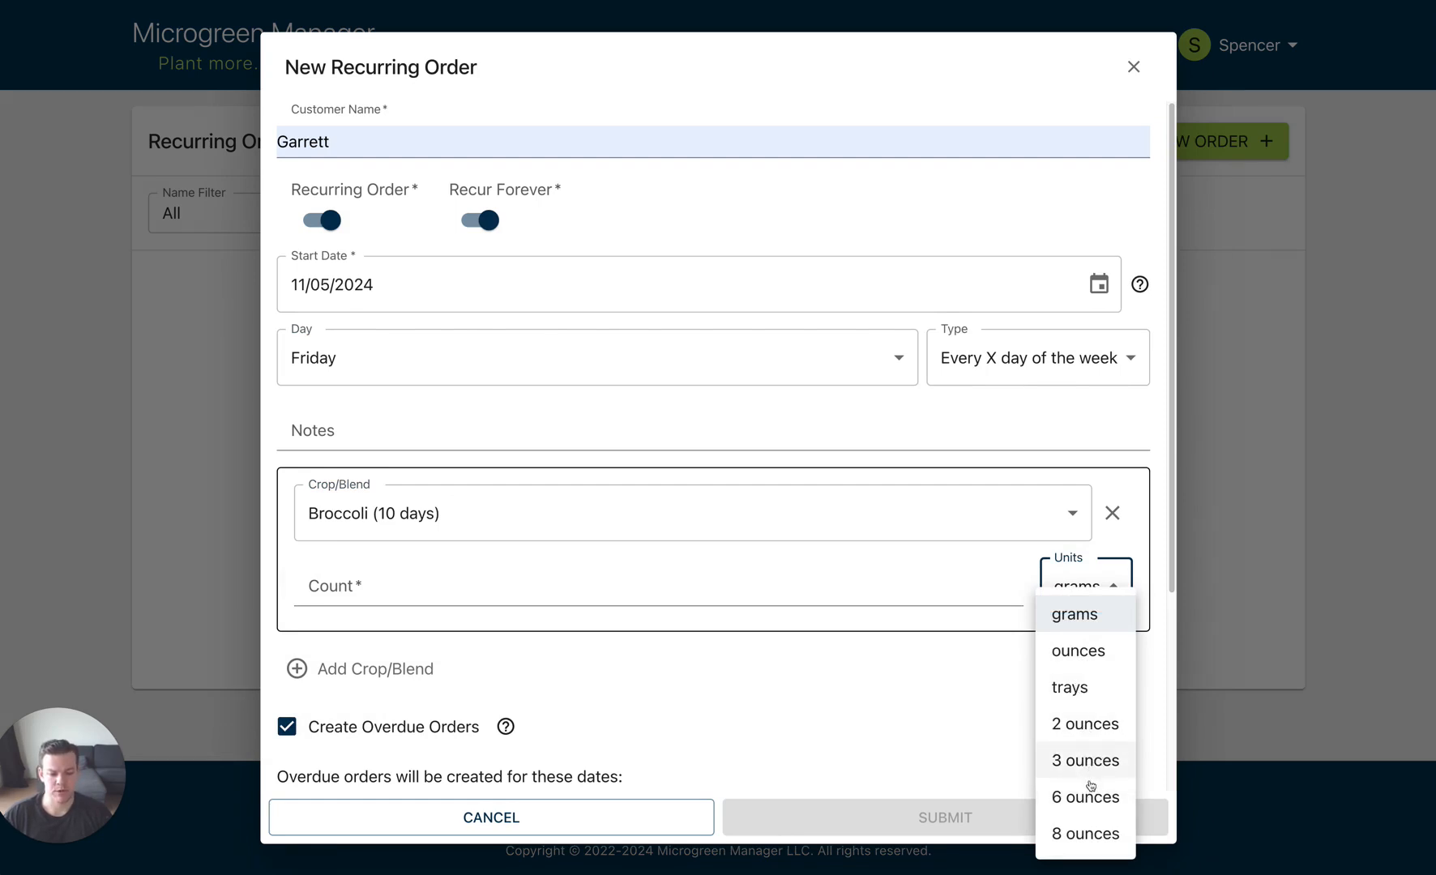
{"action": "left_click", "coordinate": [1086, 832]}
{"action": "left_click", "coordinate": [614, 600]}
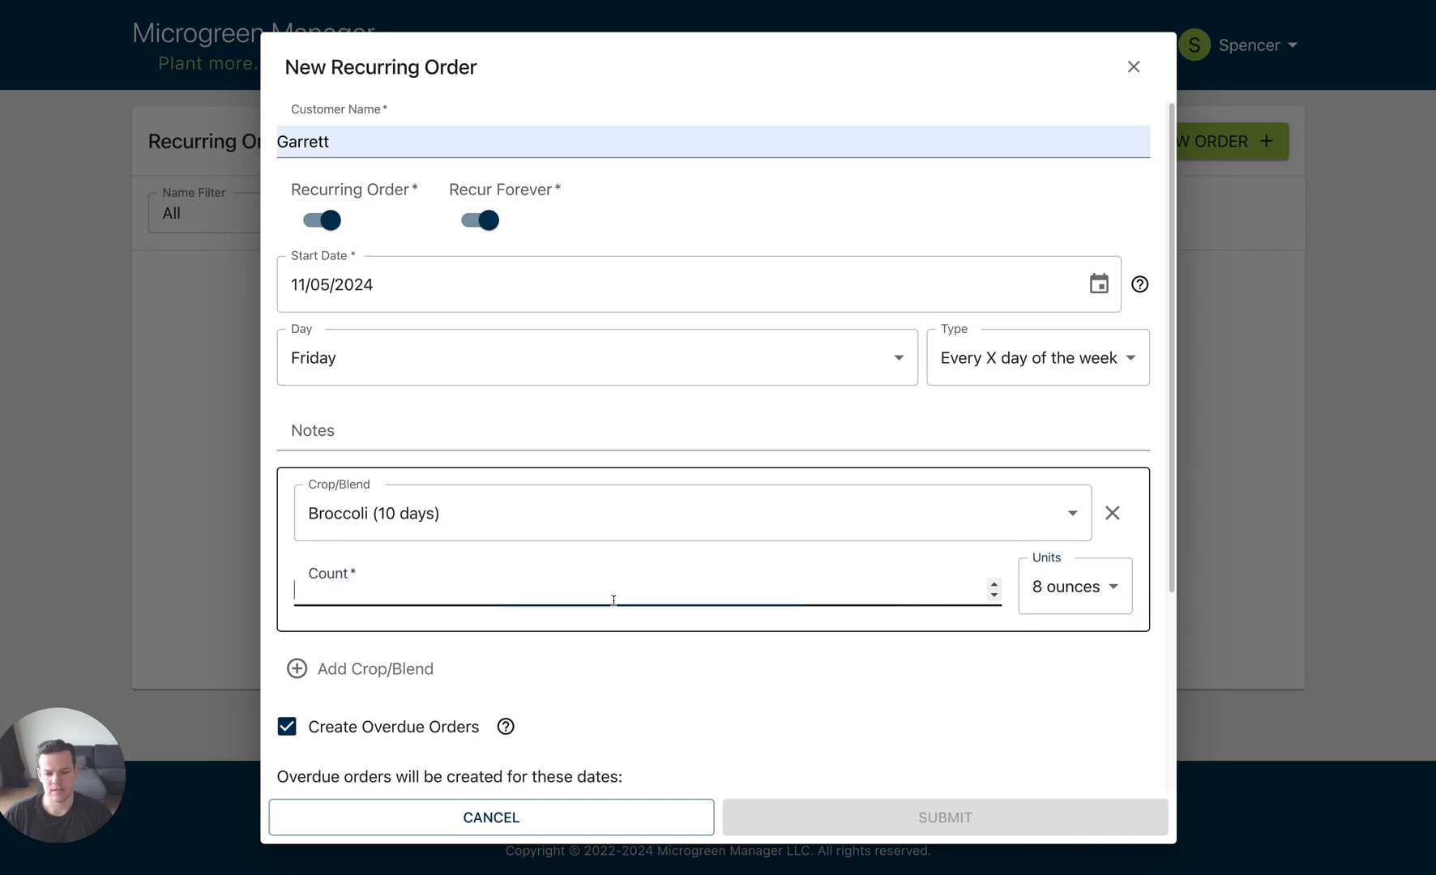
{"action": "type", "text": "3"}
{"action": "scroll", "coordinate": [595, 540], "scroll_direction": "down", "scroll_amount": 2}
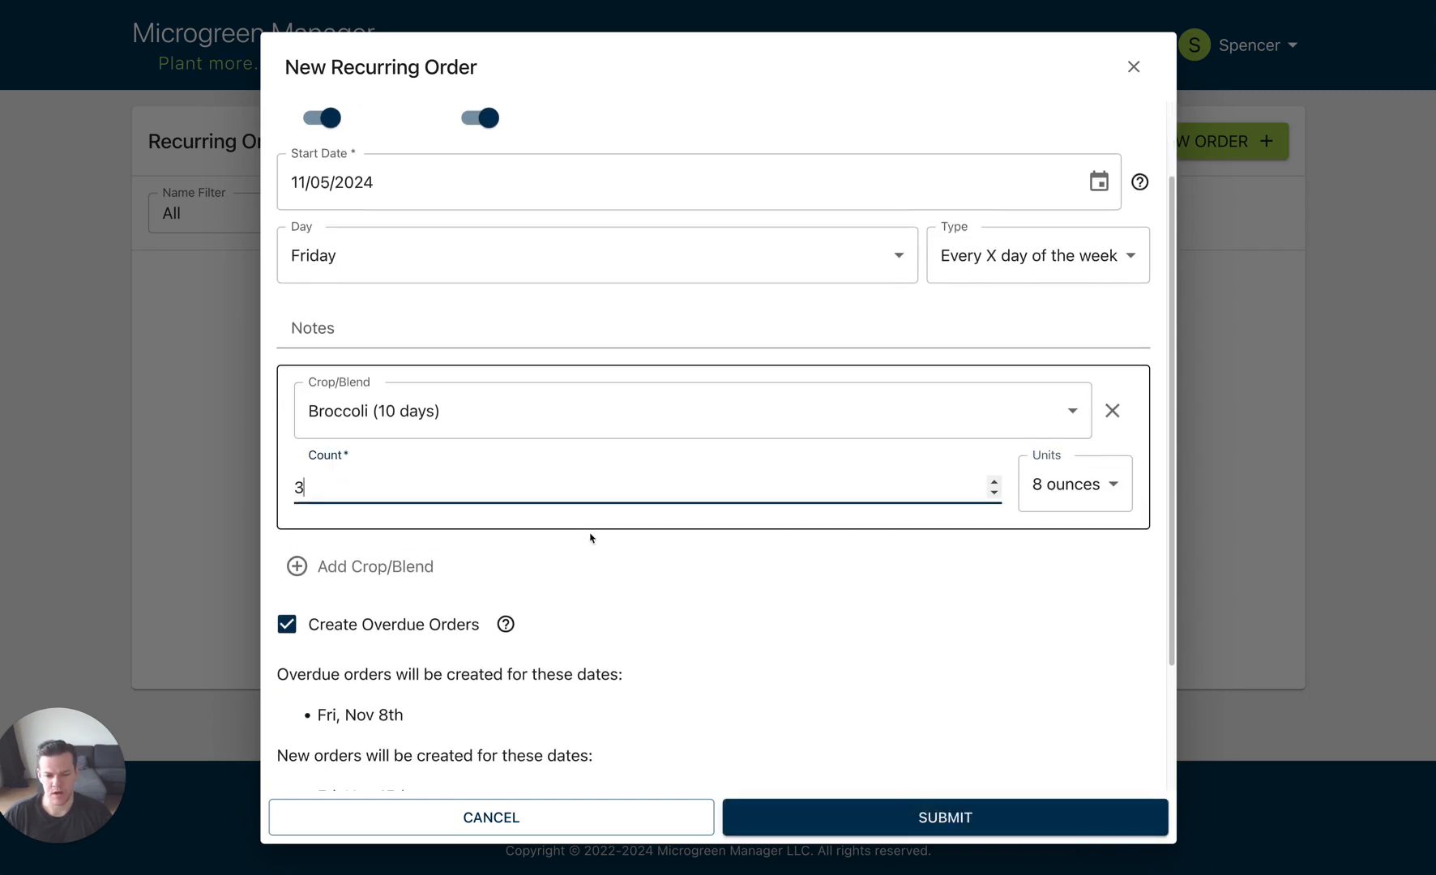
Step: Add a second line for Cilantro, Split, 2 ounce units, count 12
{"action": "left_click", "coordinate": [337, 561]}
{"action": "left_click", "coordinate": [356, 602]}
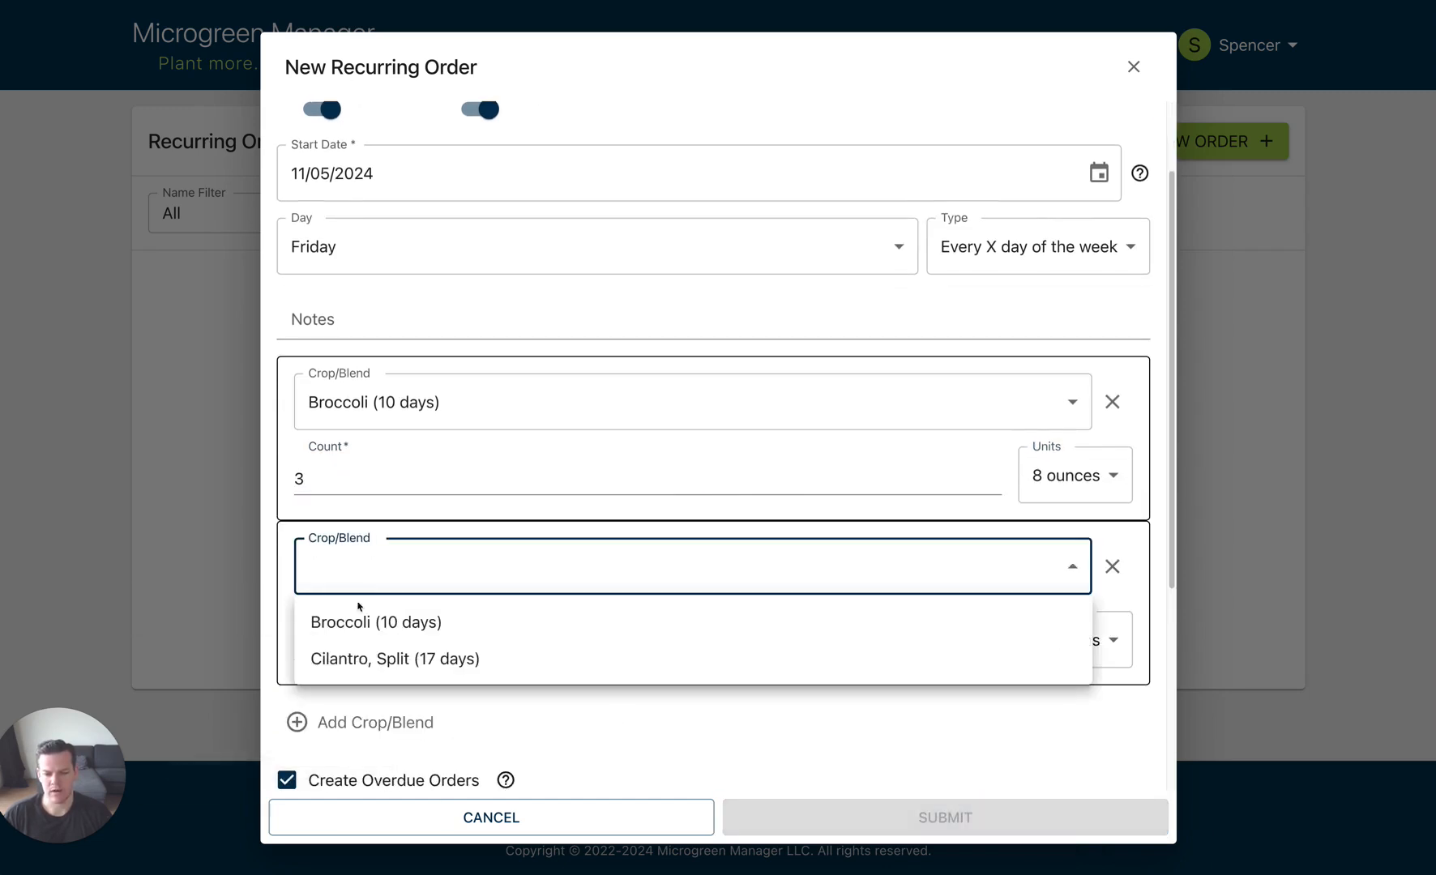
{"action": "left_click", "coordinate": [361, 658]}
{"action": "scroll", "coordinate": [953, 532], "scroll_direction": "down", "scroll_amount": 3}
{"action": "left_click", "coordinate": [1102, 375]}
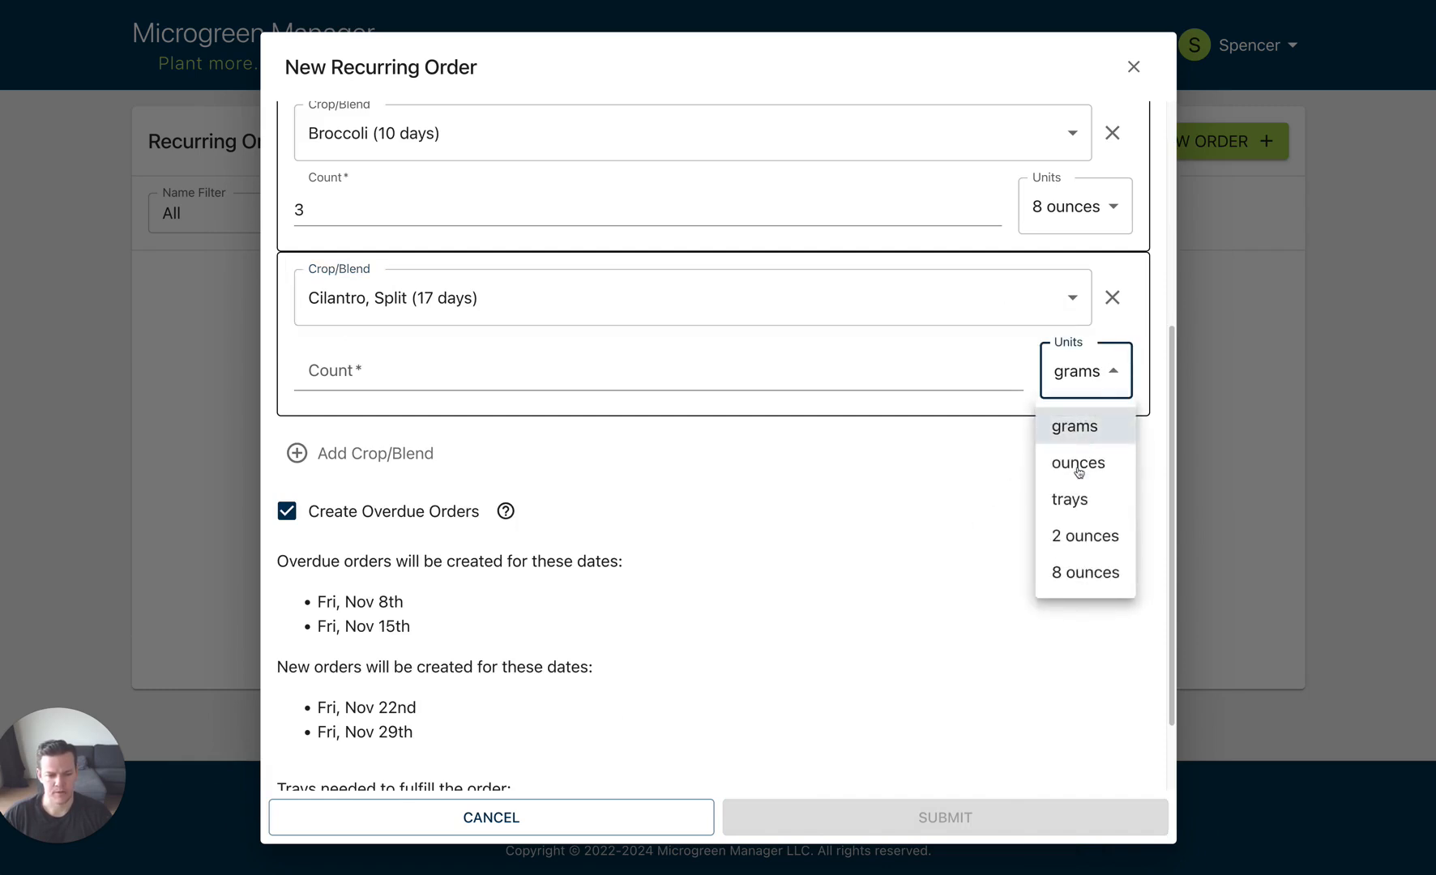
{"action": "left_click", "coordinate": [1078, 536]}
{"action": "left_click", "coordinate": [910, 379]}
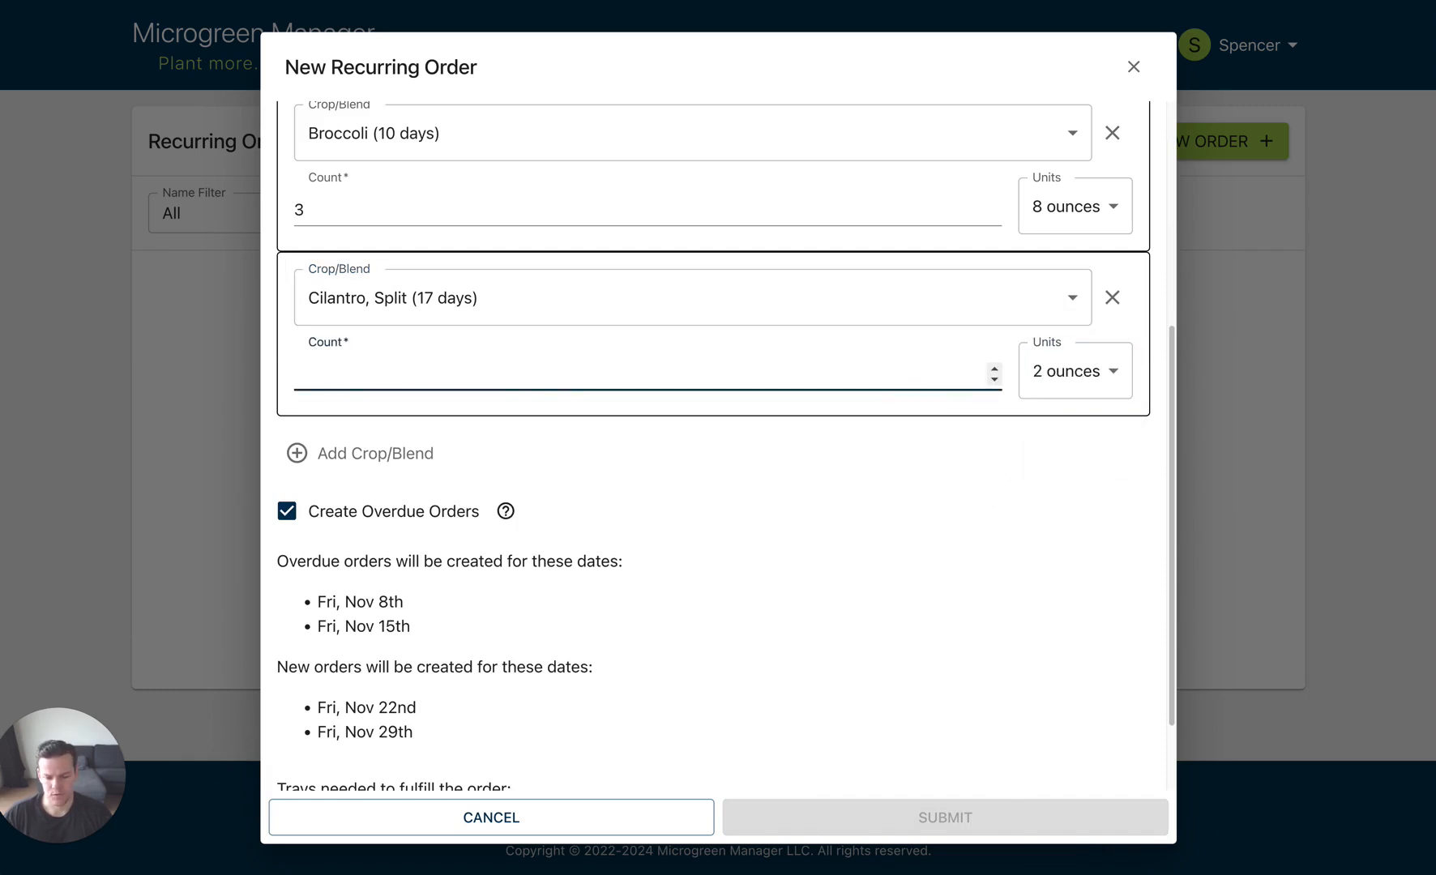
{"action": "type", "text": "12"}
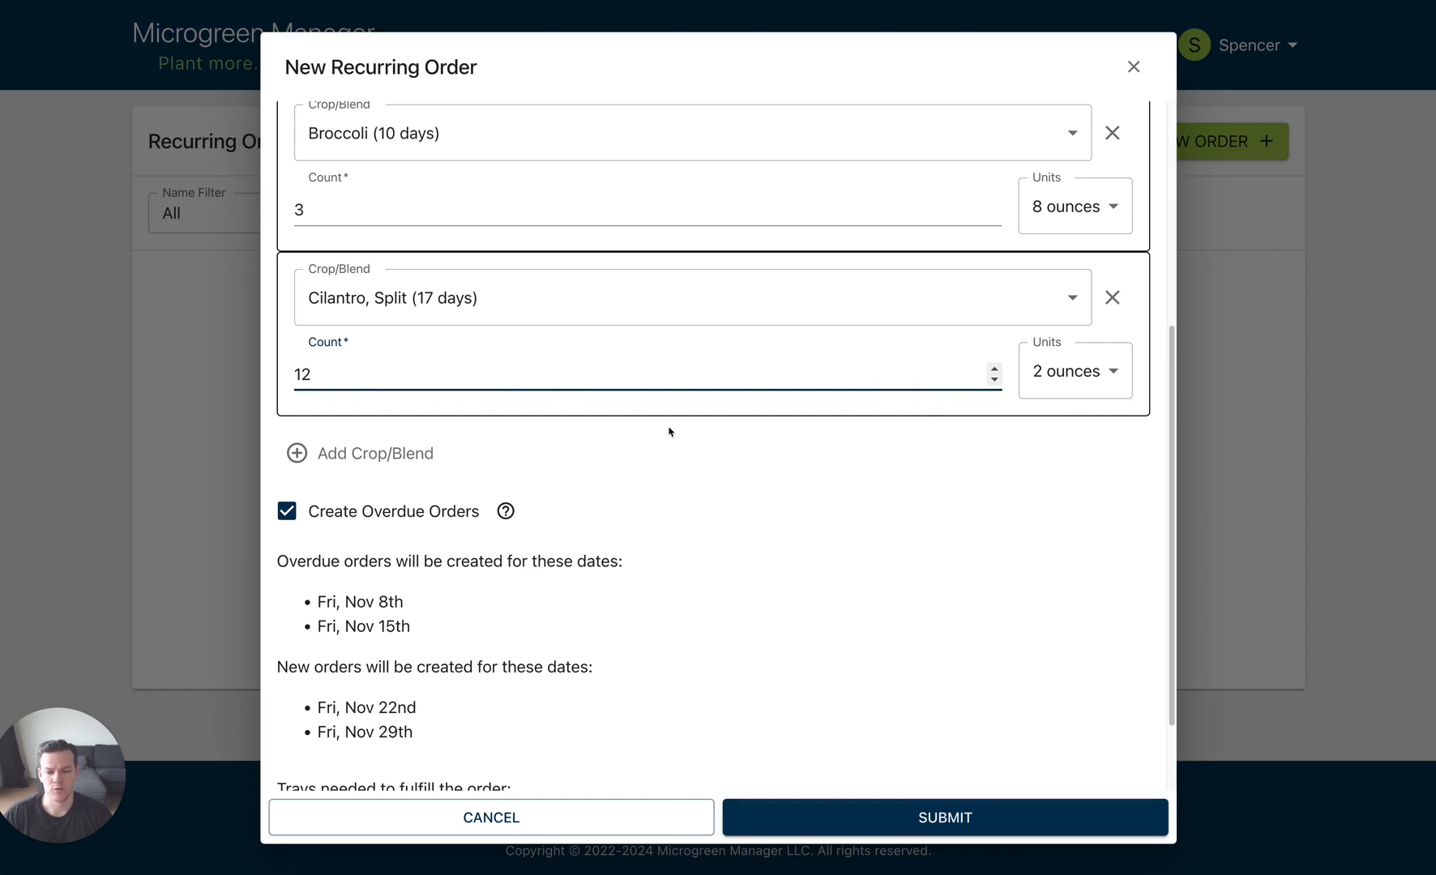
{"action": "scroll", "coordinate": [654, 437], "scroll_direction": "down", "scroll_amount": 2}
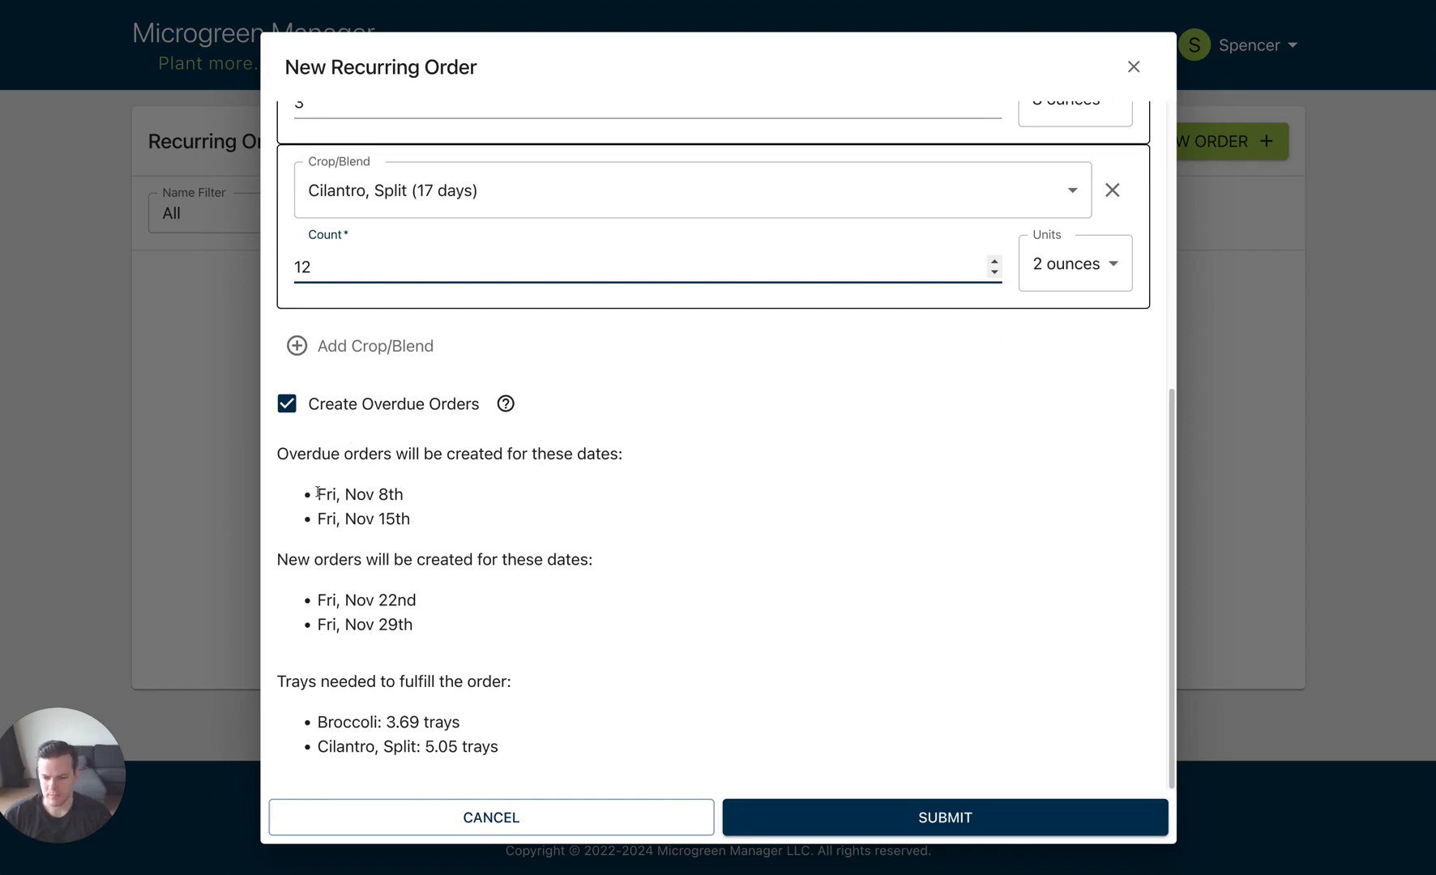
Step: Check the order dates and per-crop trays needed, then submit the recurring order
{"action": "left_click_drag", "start_coordinate": [318, 493], "coordinate": [418, 623]}
{"action": "left_click", "coordinate": [410, 578]}
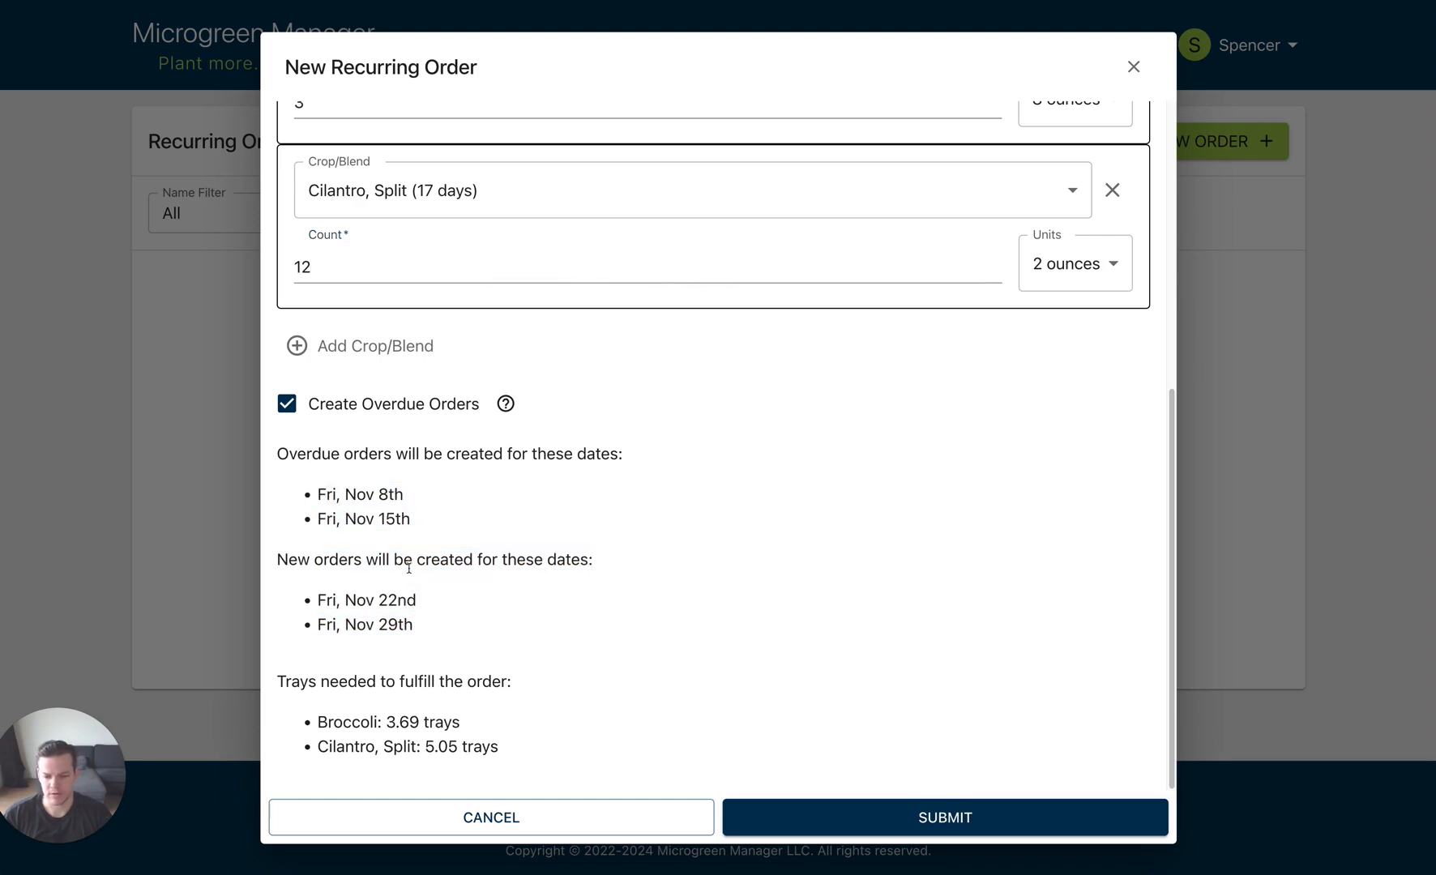
{"action": "left_click_drag", "start_coordinate": [280, 682], "coordinate": [492, 750]}
{"action": "left_click", "coordinate": [428, 718]}
{"action": "left_click_drag", "start_coordinate": [319, 722], "coordinate": [496, 749]}
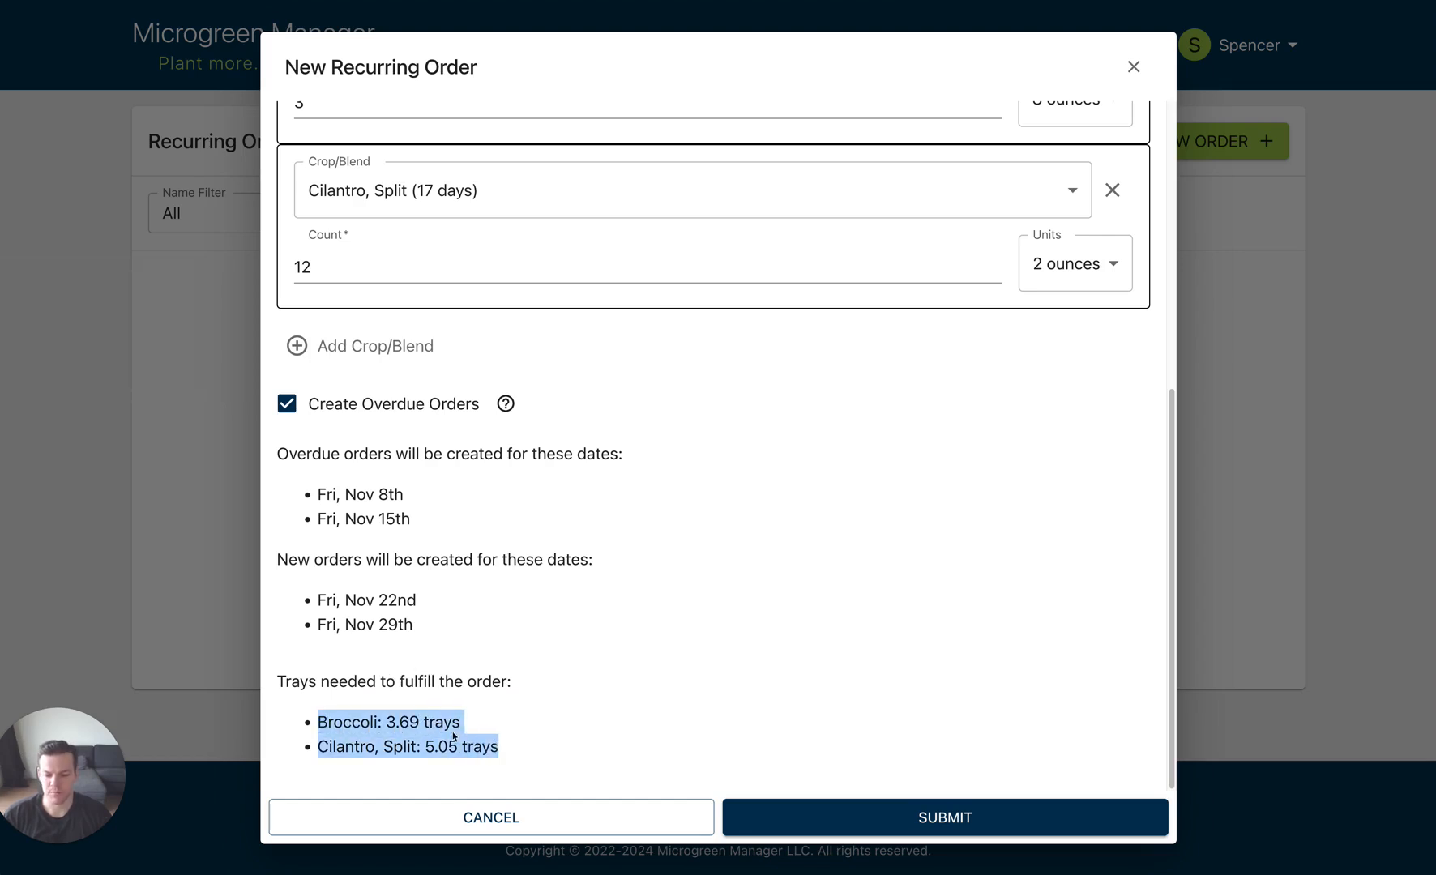
{"action": "left_click", "coordinate": [402, 718]}
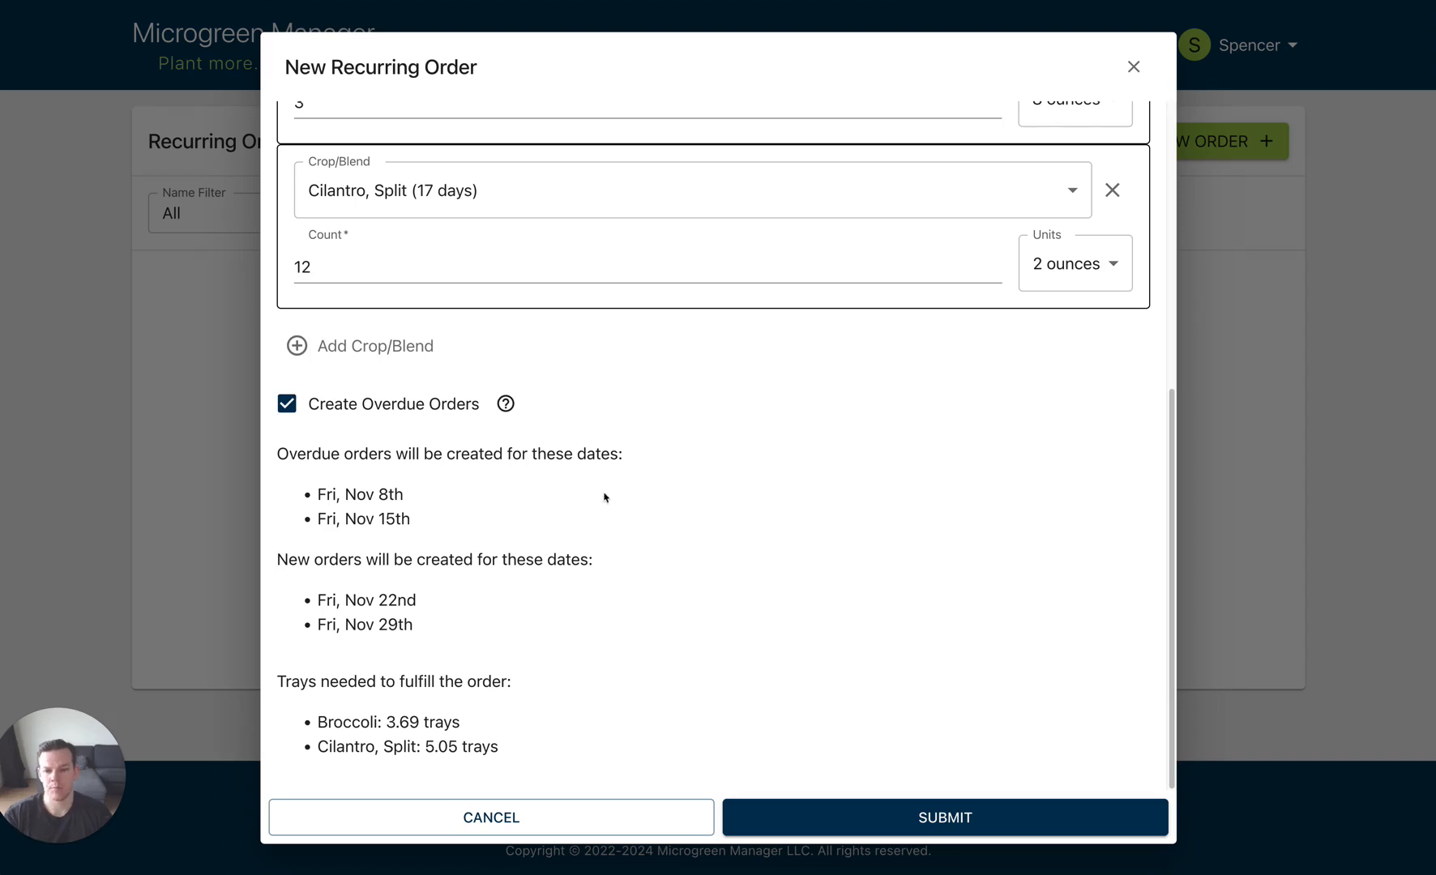
{"action": "scroll", "coordinate": [603, 497], "scroll_direction": "up", "scroll_amount": 3}
{"action": "scroll", "coordinate": [808, 430], "scroll_direction": "down", "scroll_amount": 2}
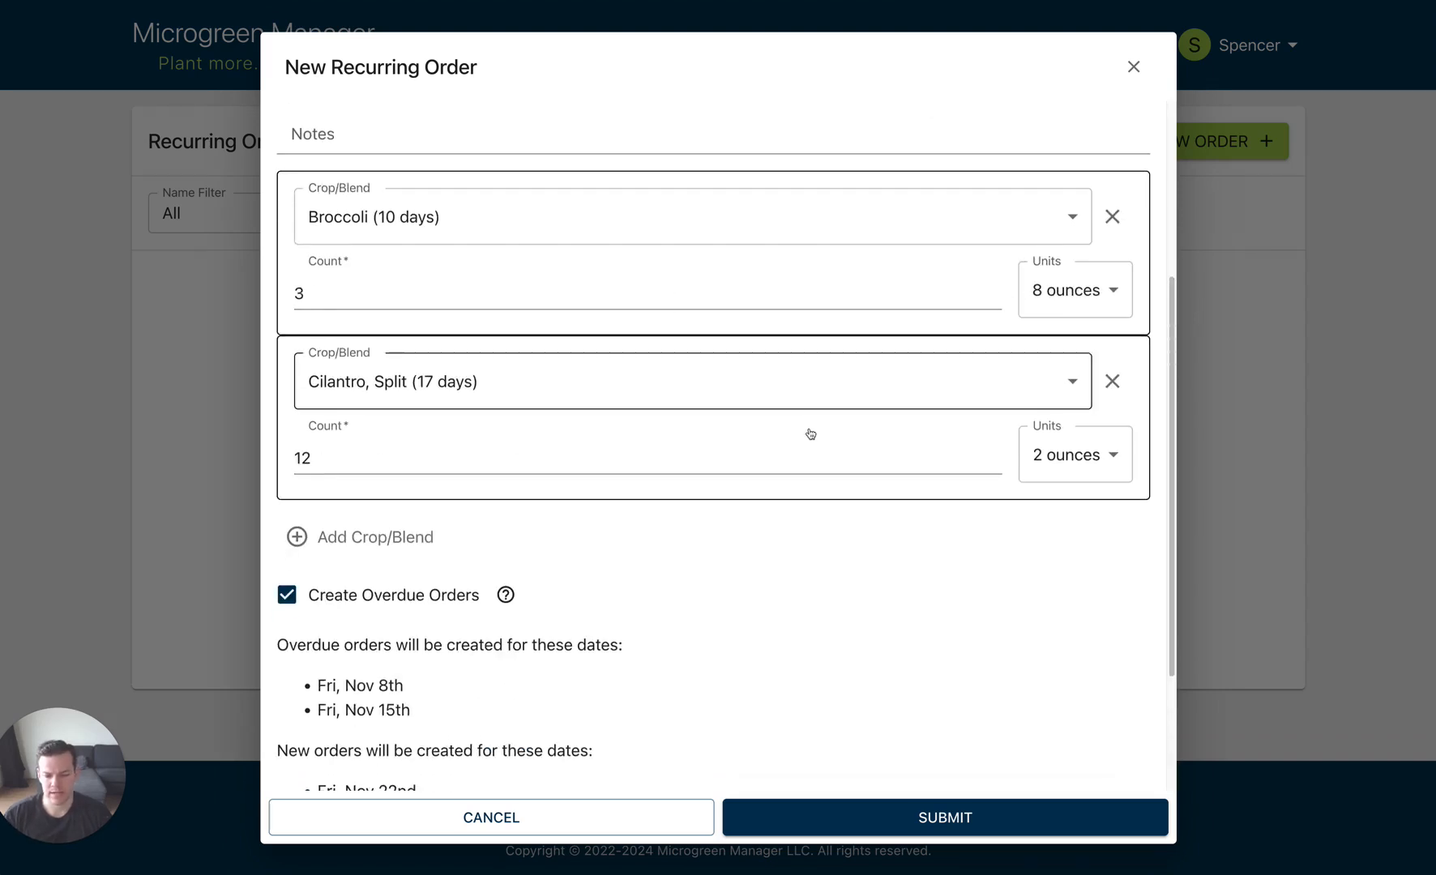
{"action": "left_click", "coordinate": [844, 807]}
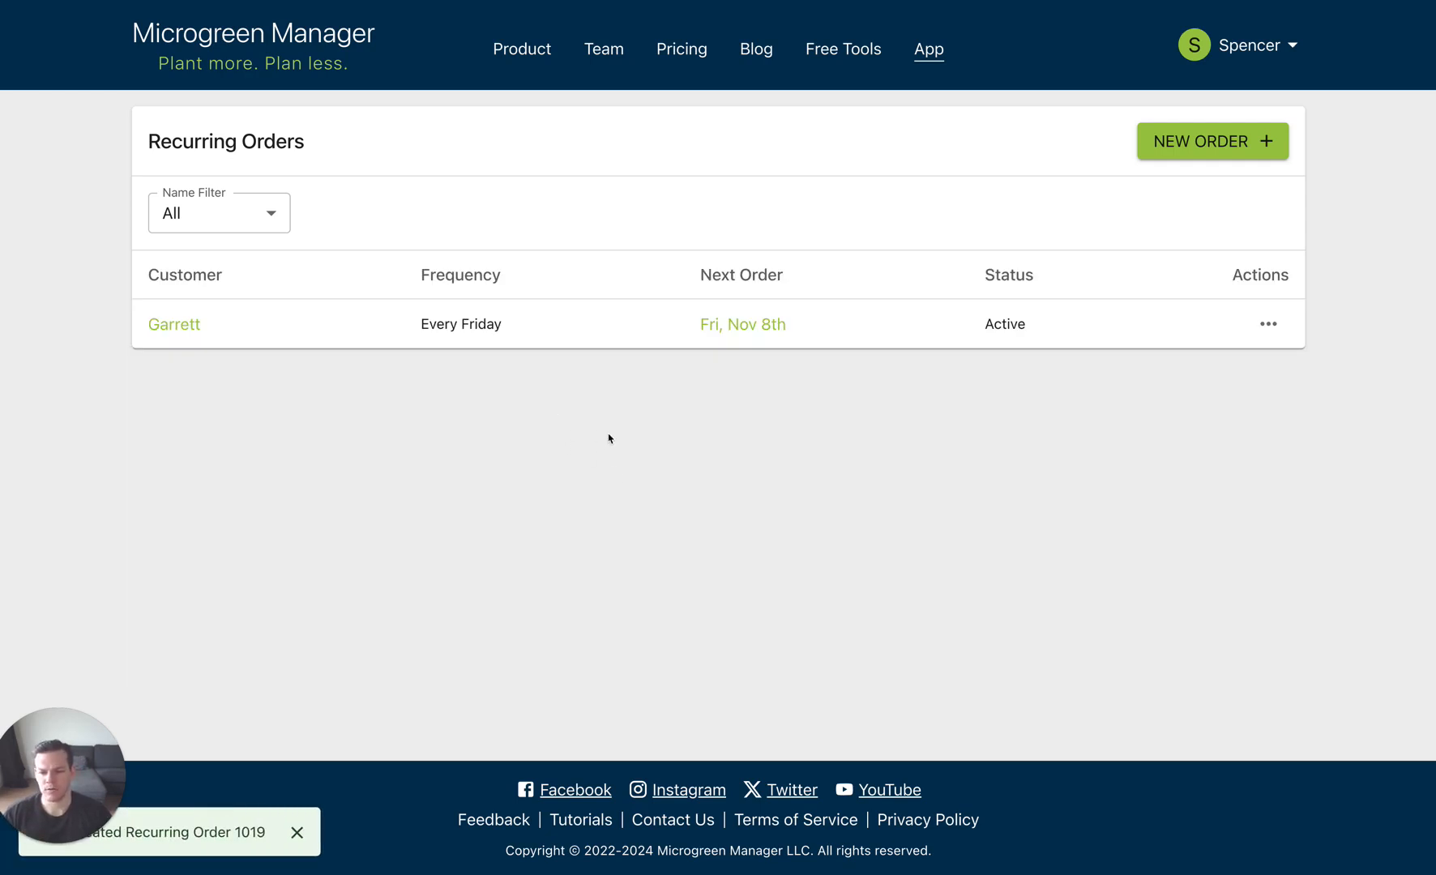
Step: Open the new recurring order's details and view its pack list and four child orders
{"action": "left_click", "coordinate": [195, 326]}
{"action": "scroll", "coordinate": [475, 227], "scroll_direction": "down", "scroll_amount": 1}
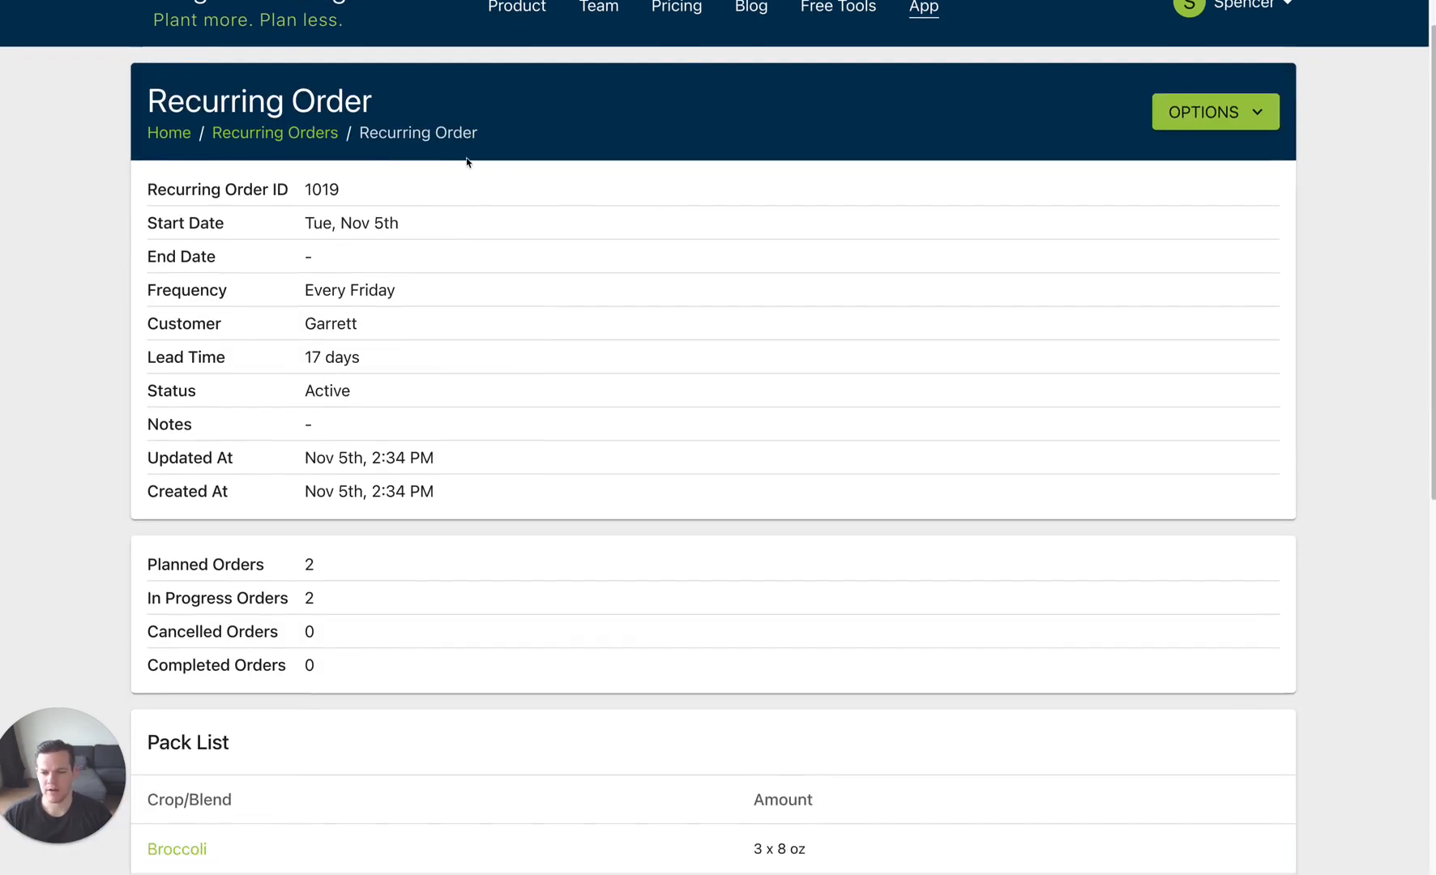
{"action": "scroll", "coordinate": [468, 162], "scroll_direction": "down", "scroll_amount": 1}
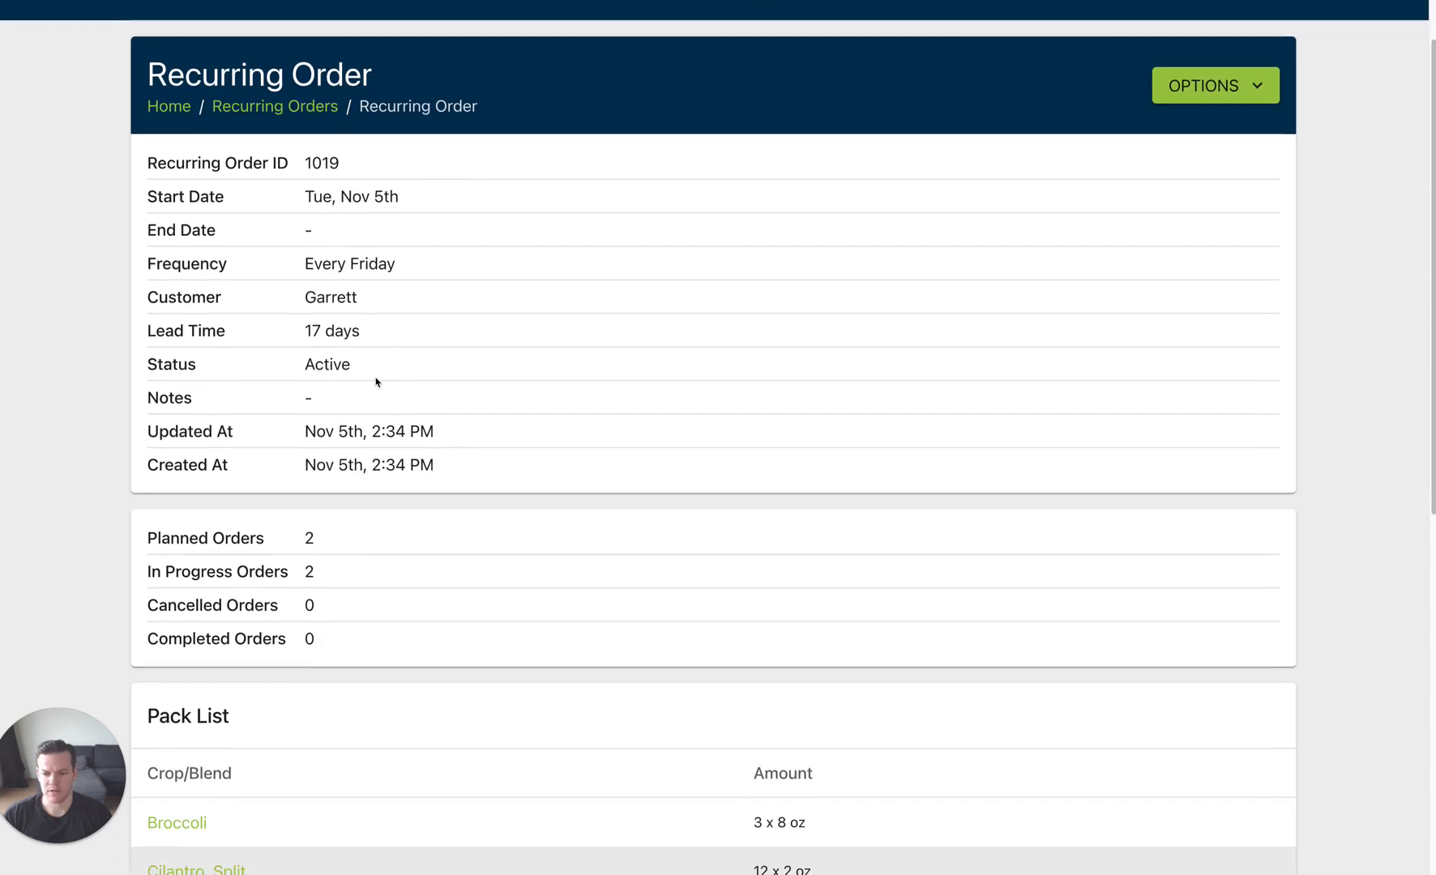
{"action": "scroll", "coordinate": [424, 348], "scroll_direction": "down", "scroll_amount": 5}
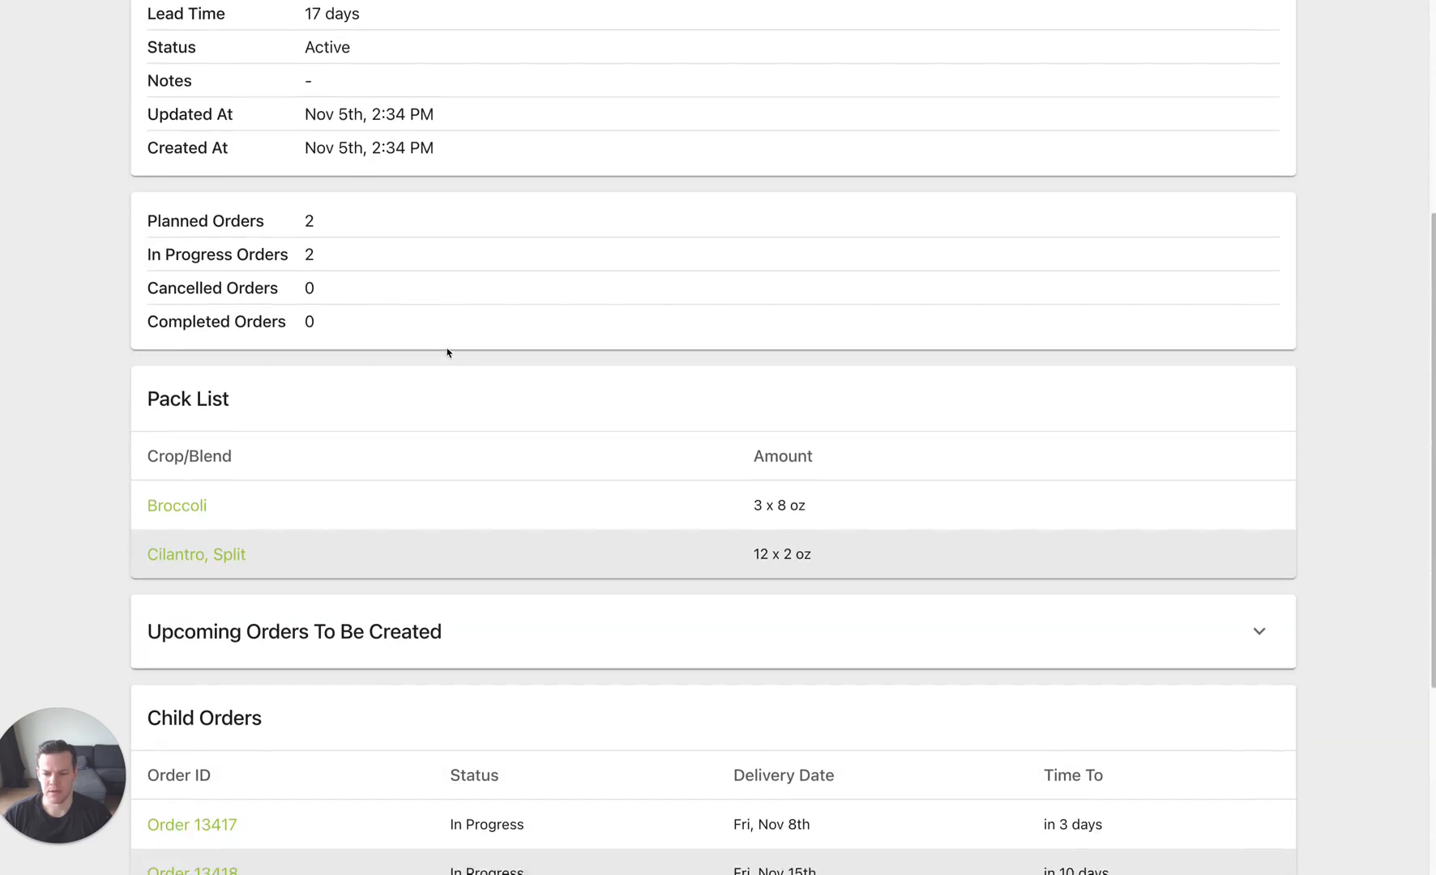
{"action": "scroll", "coordinate": [476, 468], "scroll_direction": "down", "scroll_amount": 5}
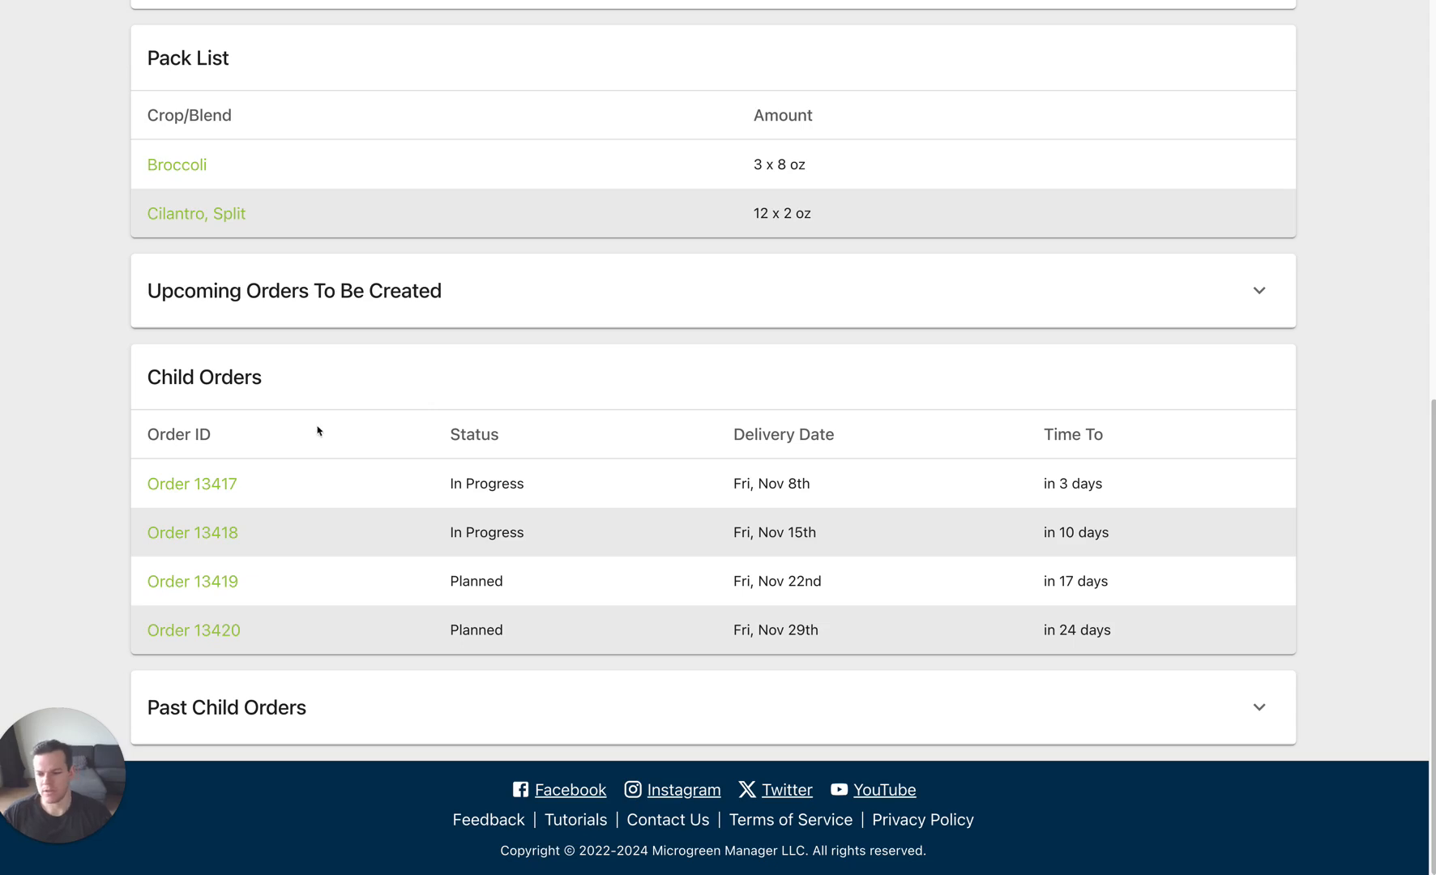
{"action": "scroll", "coordinate": [1033, 290], "scroll_direction": "up", "scroll_amount": 4}
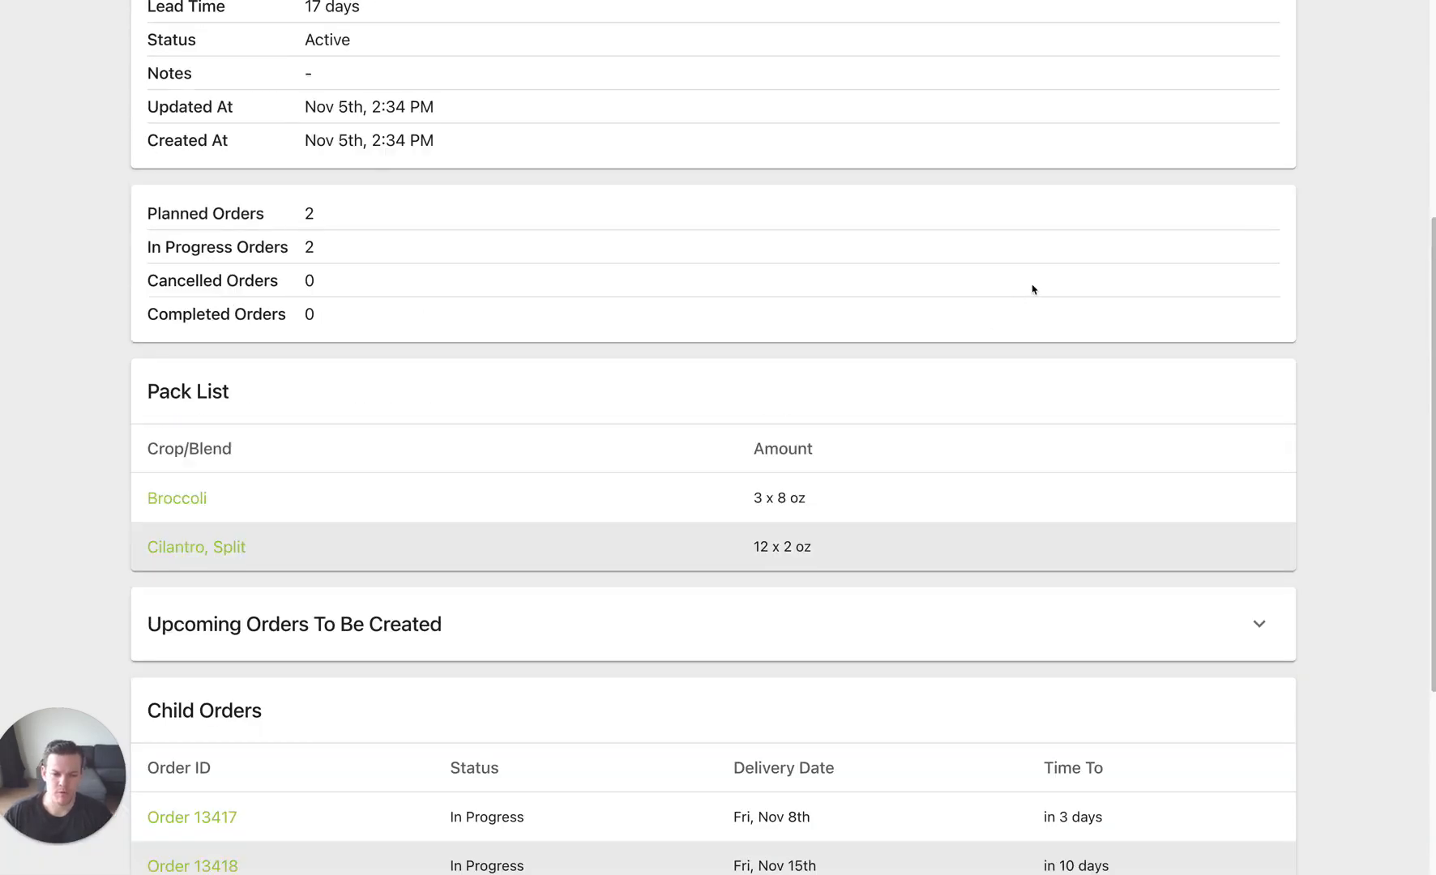
{"action": "scroll", "coordinate": [1286, 239], "scroll_direction": "up", "scroll_amount": 5}
{"action": "left_click", "coordinate": [1248, 155]}
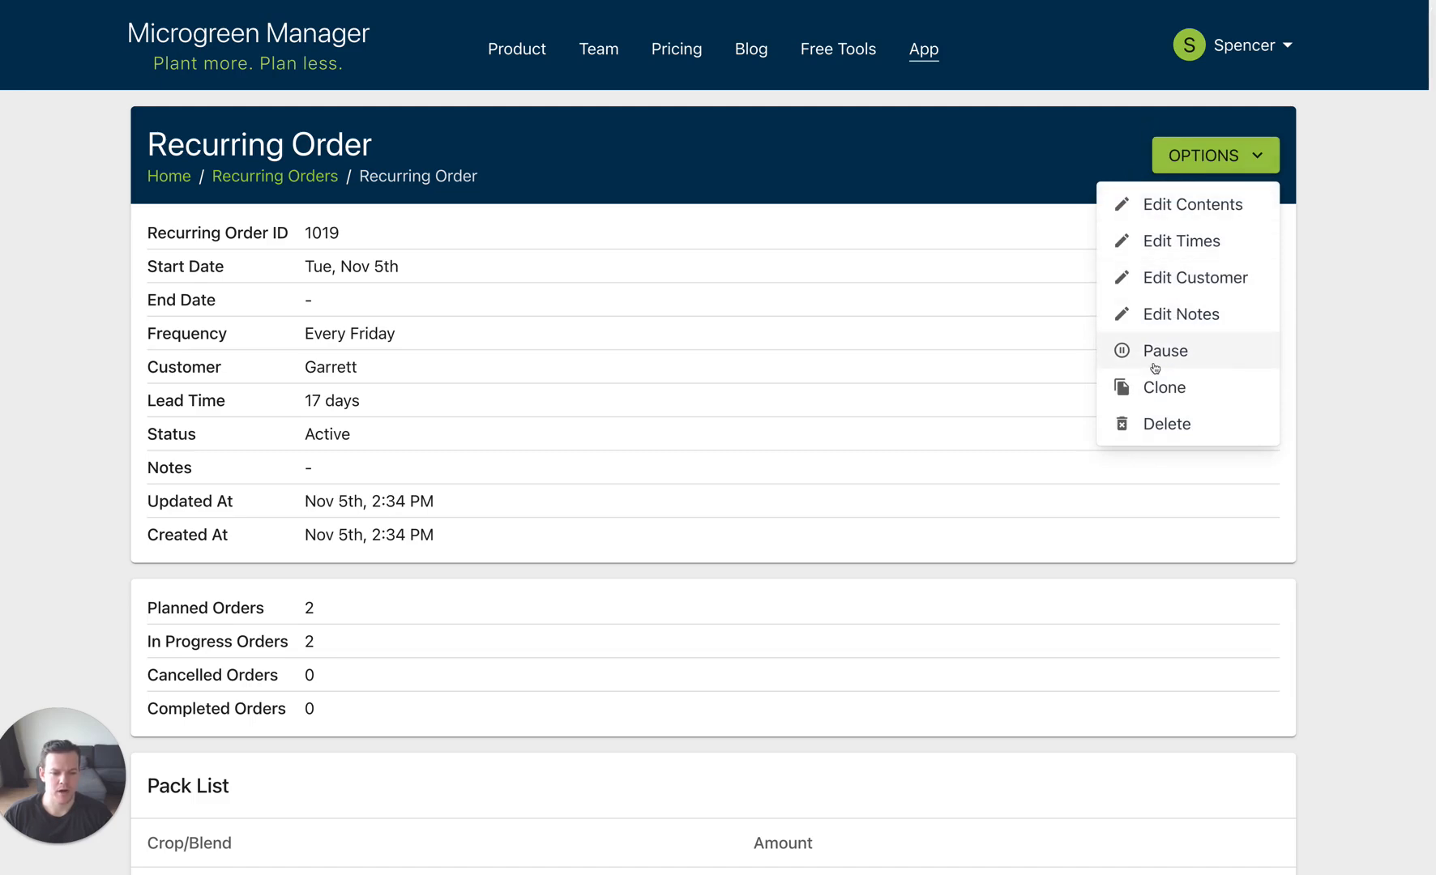
{"action": "left_click", "coordinate": [844, 358]}
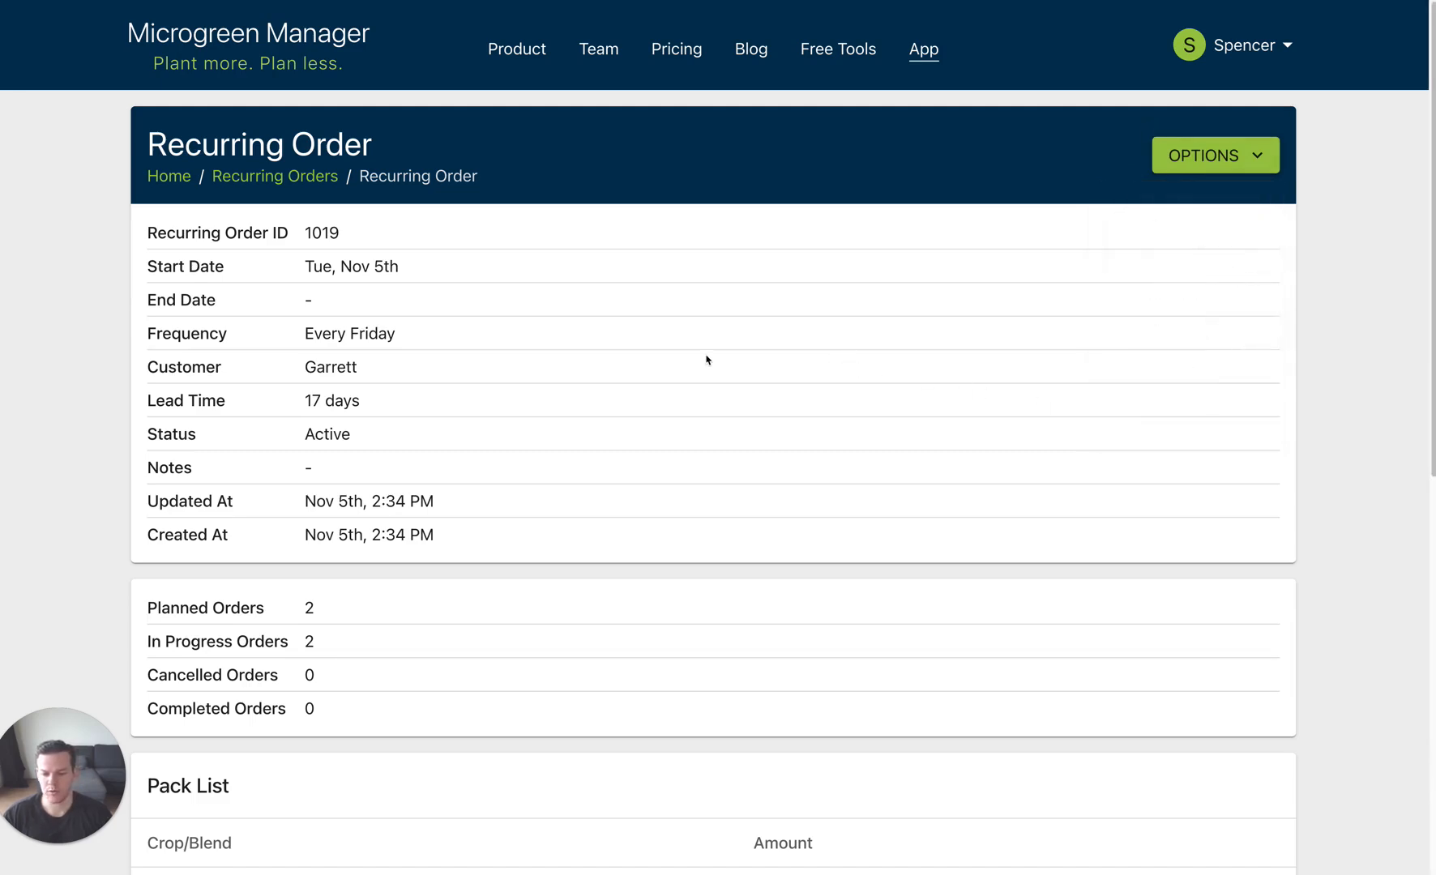
{"action": "scroll", "coordinate": [705, 357], "scroll_direction": "down", "scroll_amount": 9}
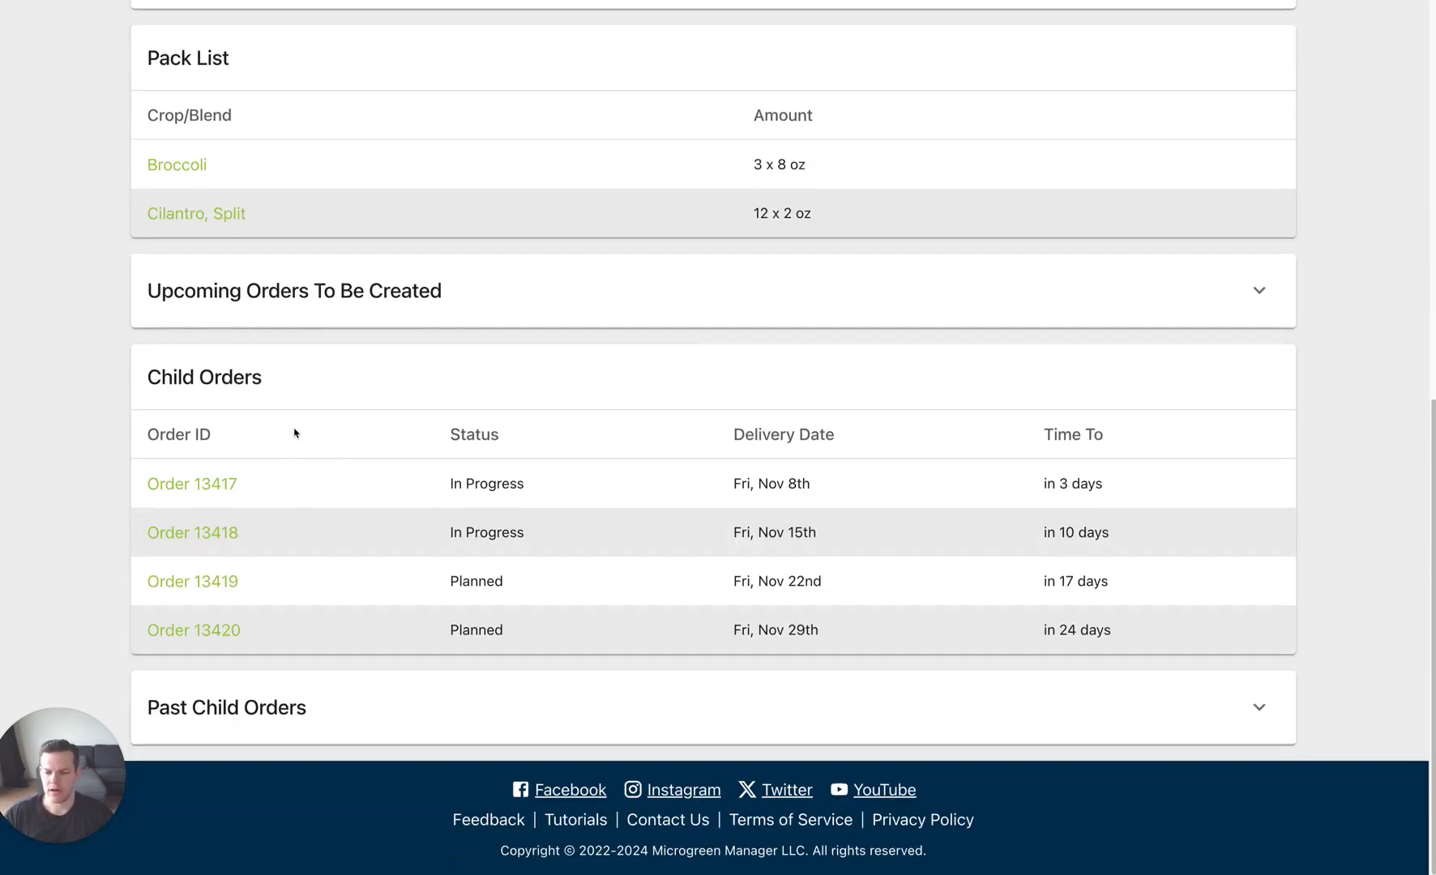
Step: Open the Nov 8th child order and check its In Progress status, 8.74 trays and customer
{"action": "left_click", "coordinate": [220, 484]}
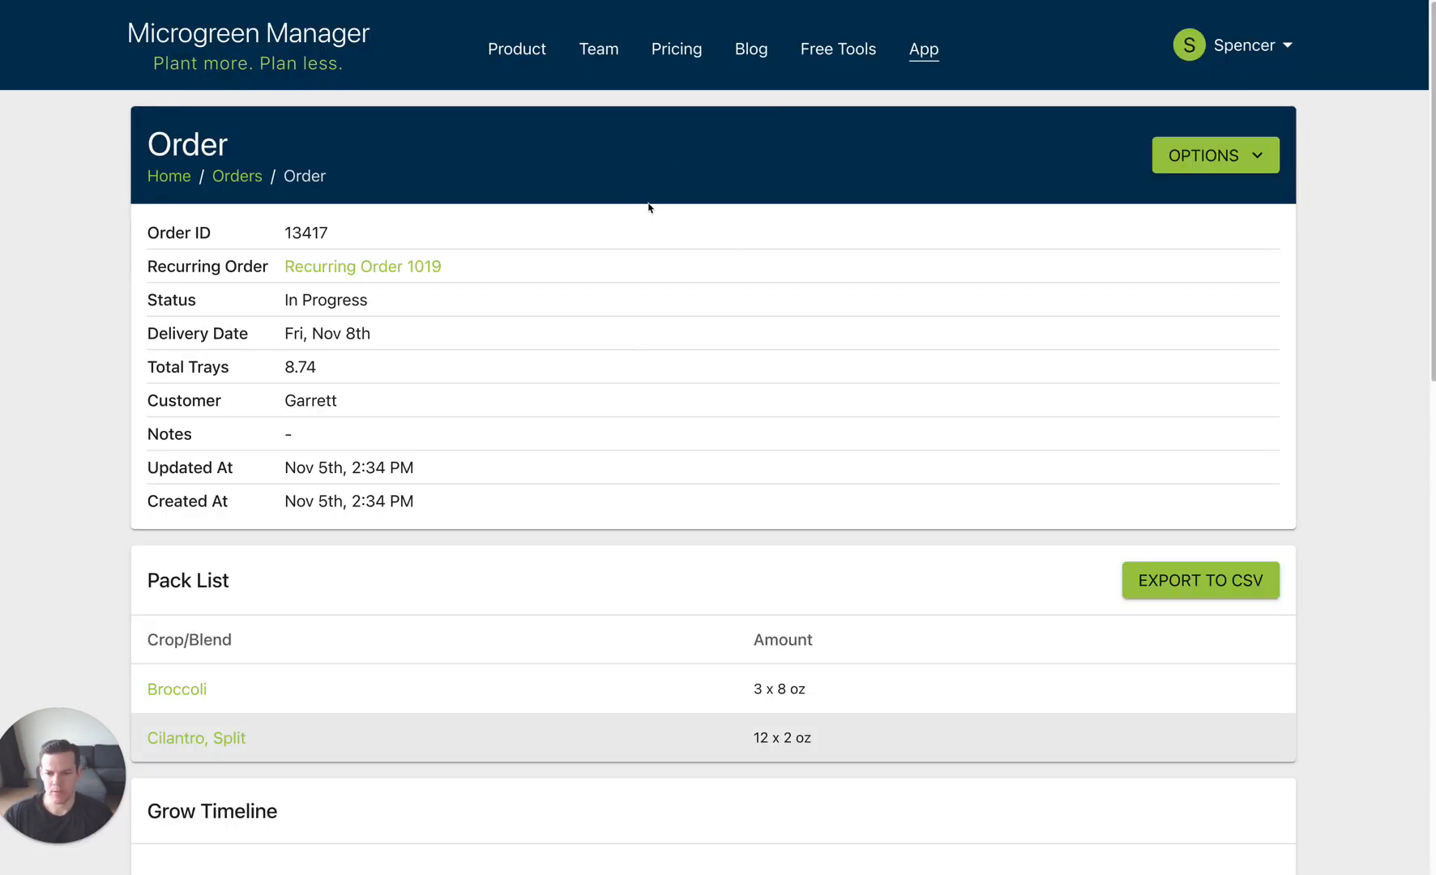
{"action": "scroll", "coordinate": [643, 180], "scroll_direction": "down", "scroll_amount": 1}
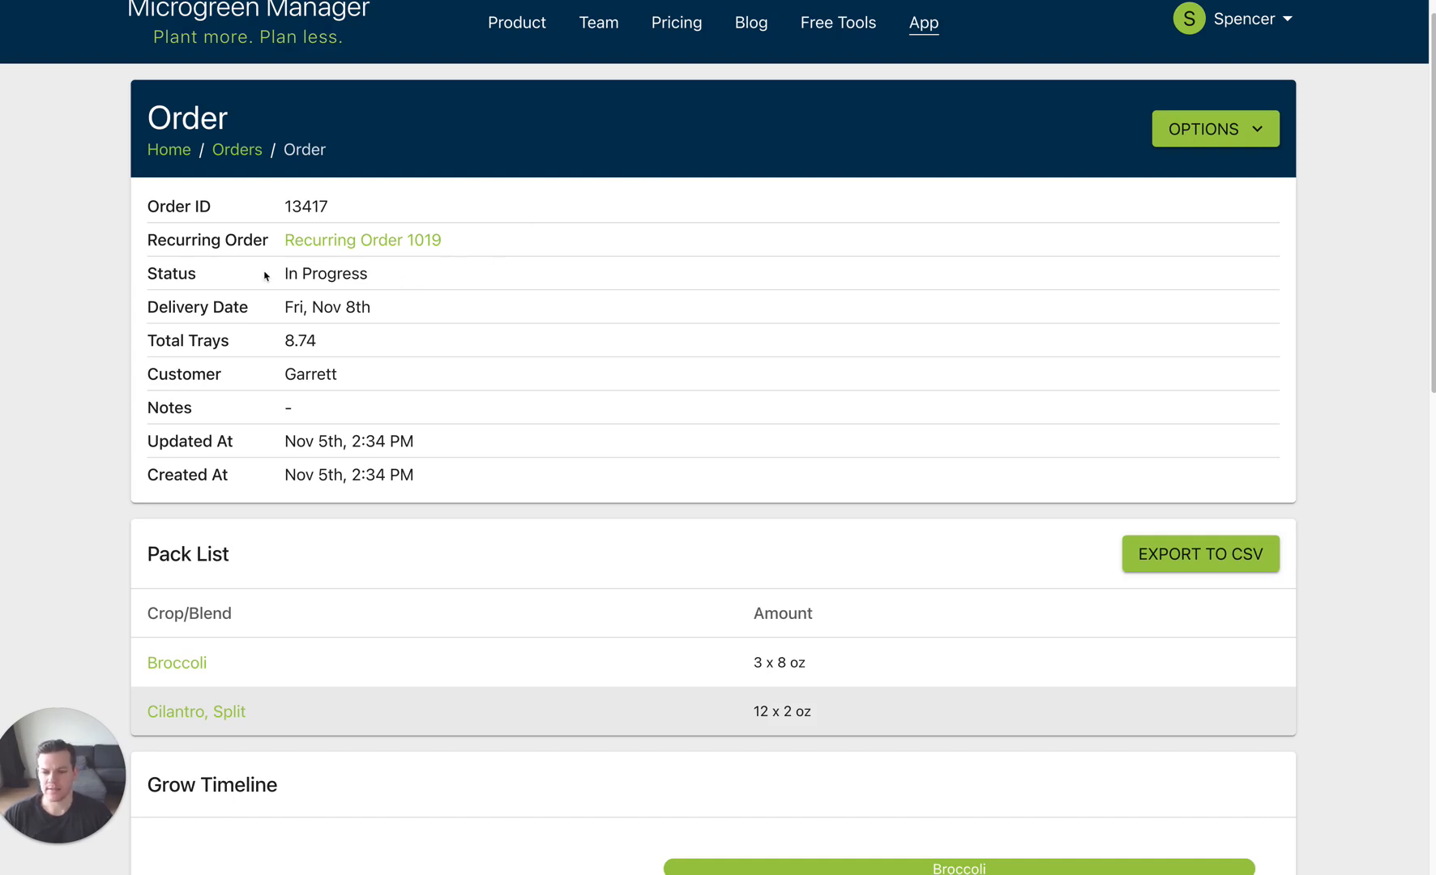
{"action": "left_click_drag", "start_coordinate": [286, 277], "coordinate": [384, 280]}
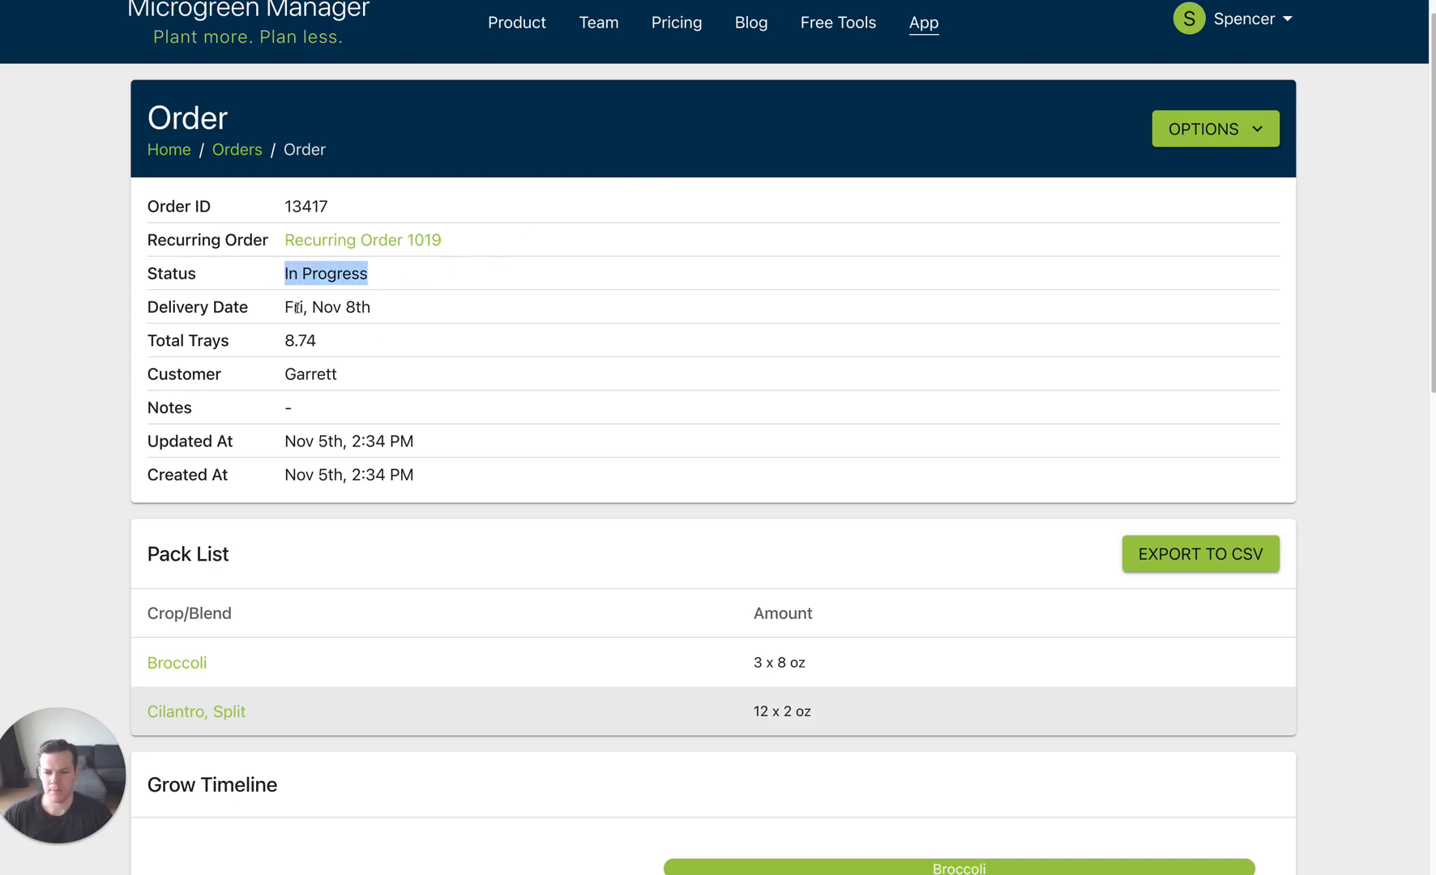
{"action": "left_click_drag", "start_coordinate": [285, 307], "coordinate": [390, 313]}
{"action": "left_click_drag", "start_coordinate": [289, 341], "coordinate": [340, 346]}
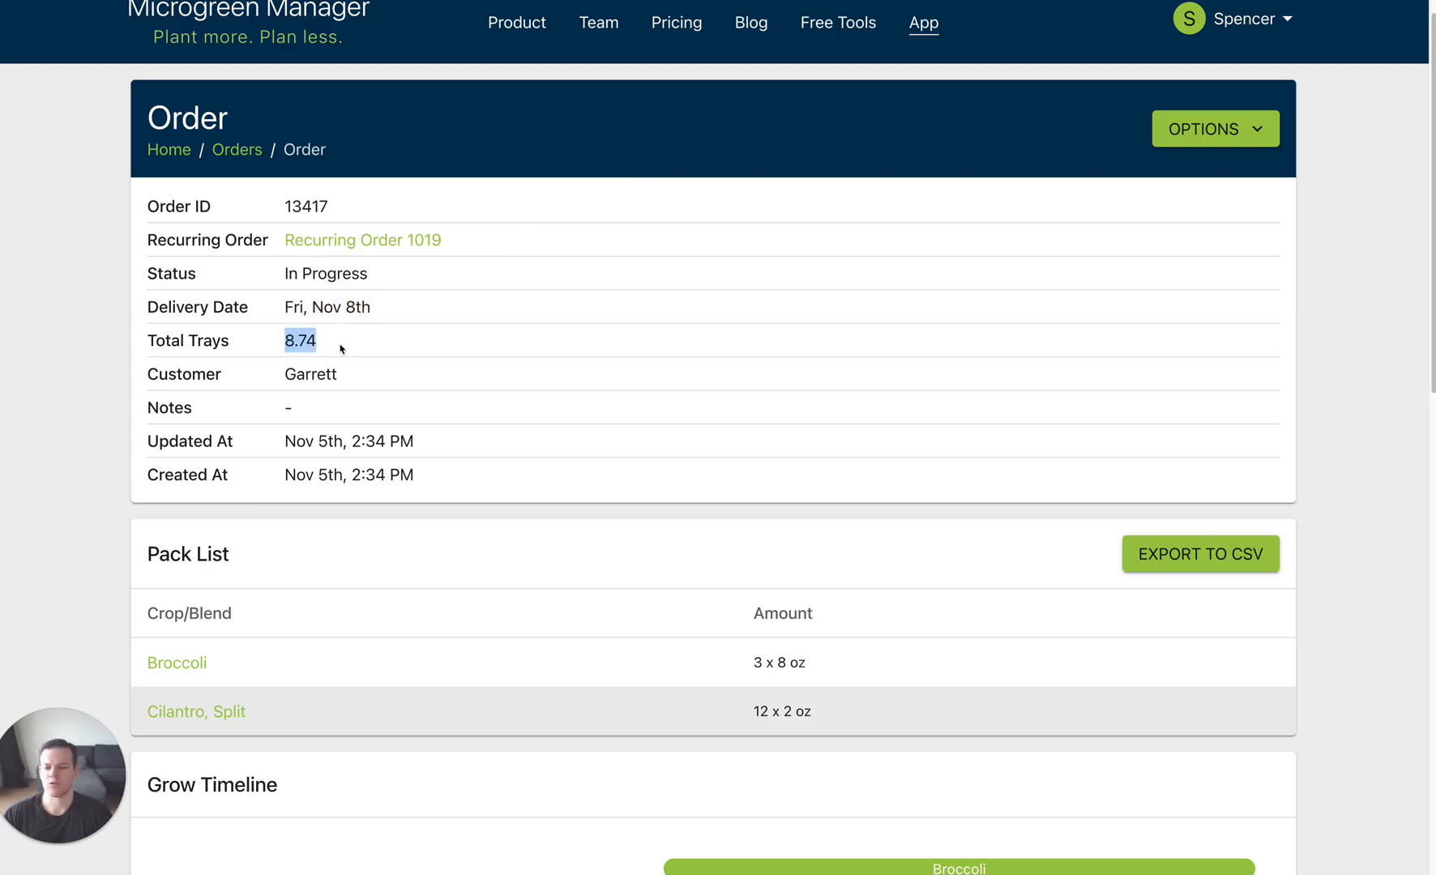
{"action": "left_click", "coordinate": [587, 257]}
{"action": "scroll", "coordinate": [586, 250], "scroll_direction": "down", "scroll_amount": 1}
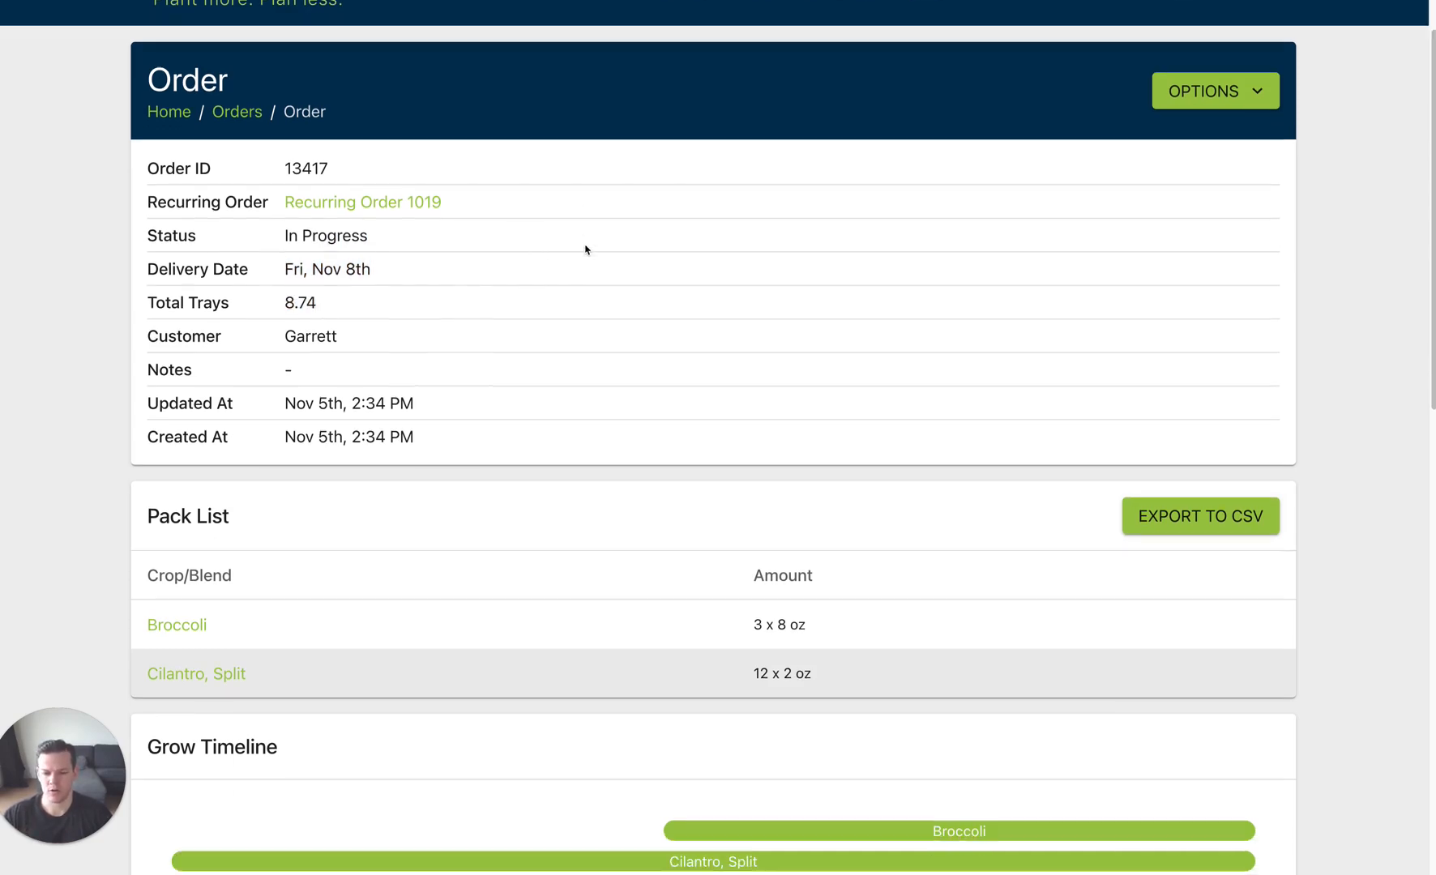
{"action": "double_click", "coordinate": [311, 336]}
{"action": "scroll", "coordinate": [577, 296], "scroll_direction": "down", "scroll_amount": 3}
{"action": "left_click", "coordinate": [617, 294]}
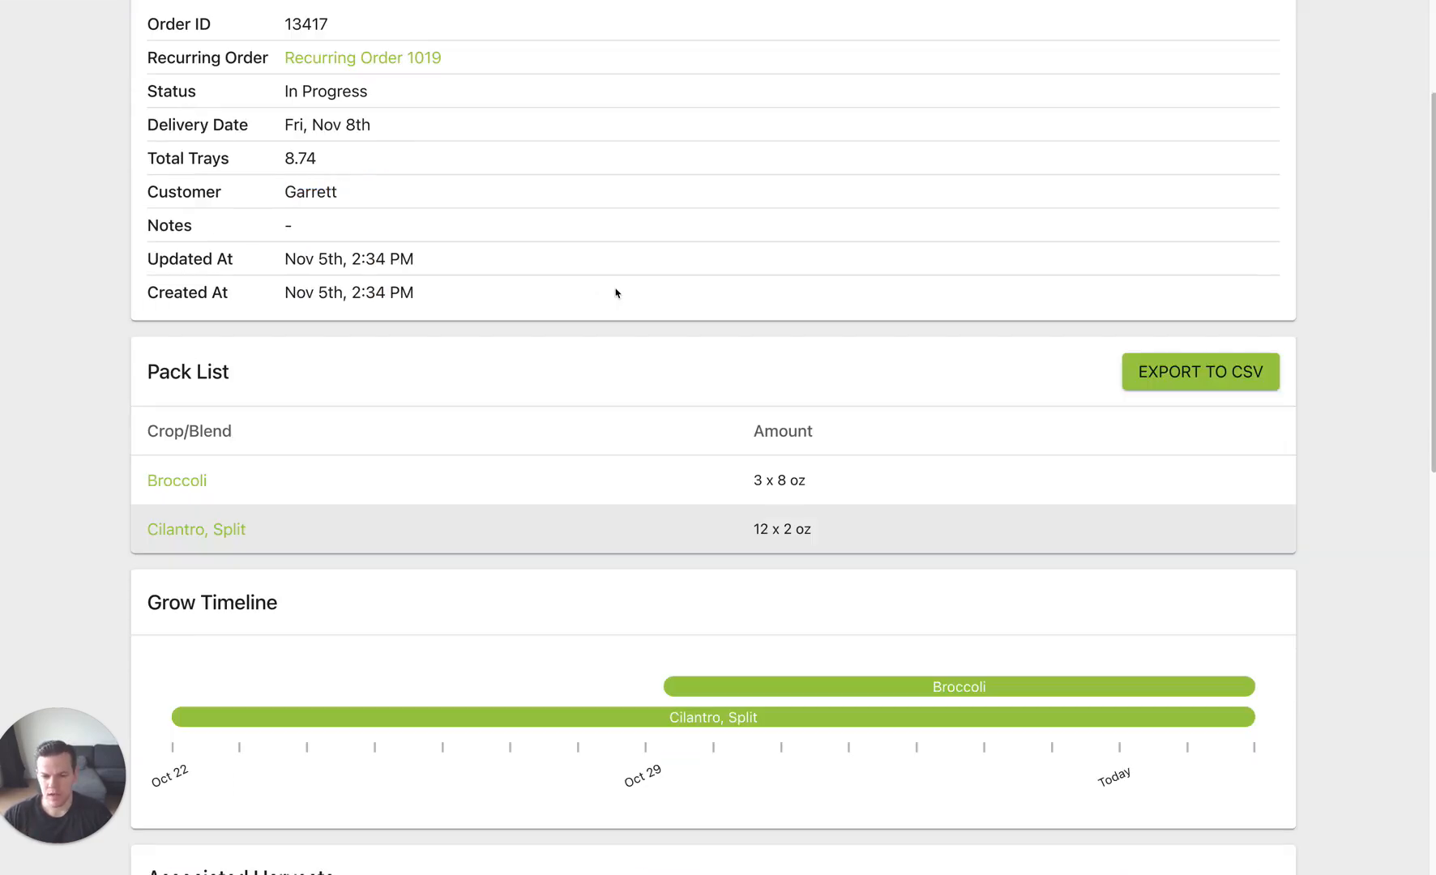
Step: Review the order's pack list, grow timeline, harvest, plantings and tasks, and its available actions
{"action": "scroll", "coordinate": [617, 293], "scroll_direction": "down", "scroll_amount": 5}
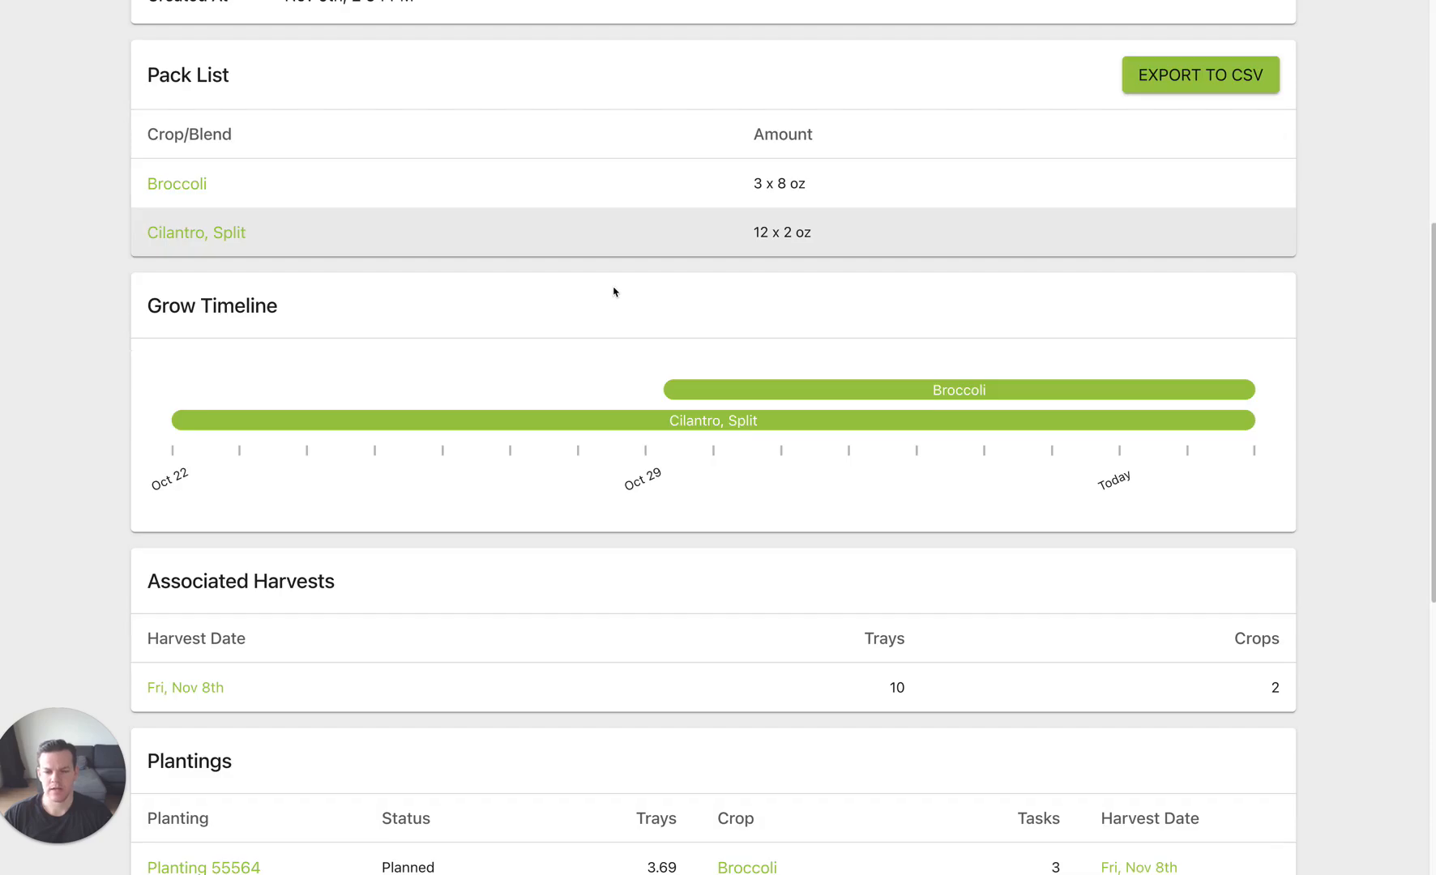
{"action": "scroll", "coordinate": [590, 314], "scroll_direction": "down", "scroll_amount": 5}
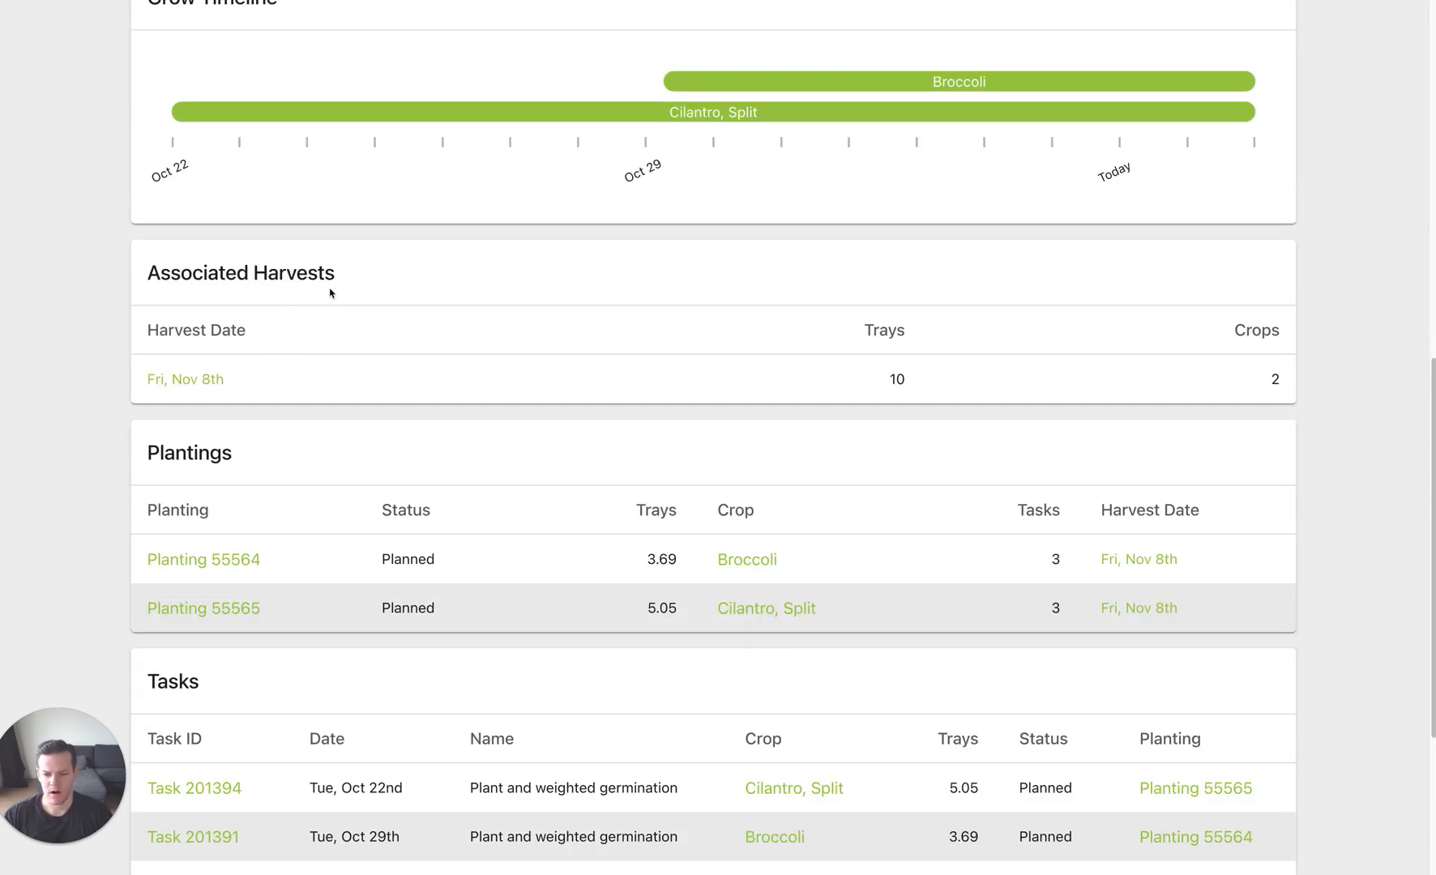
{"action": "scroll", "coordinate": [330, 293], "scroll_direction": "down", "scroll_amount": 4}
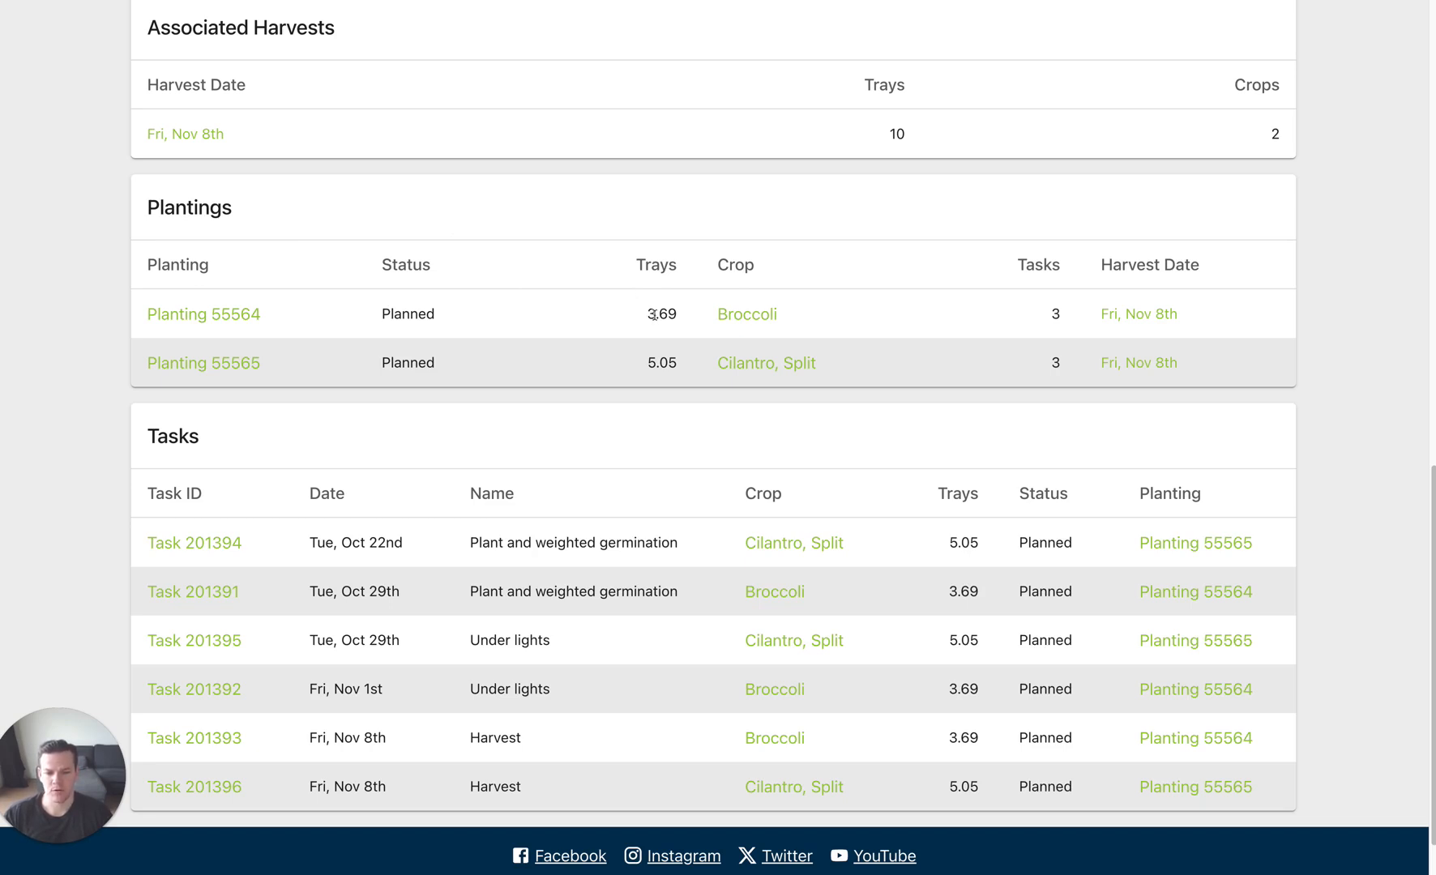
{"action": "scroll", "coordinate": [360, 426], "scroll_direction": "down", "scroll_amount": 1}
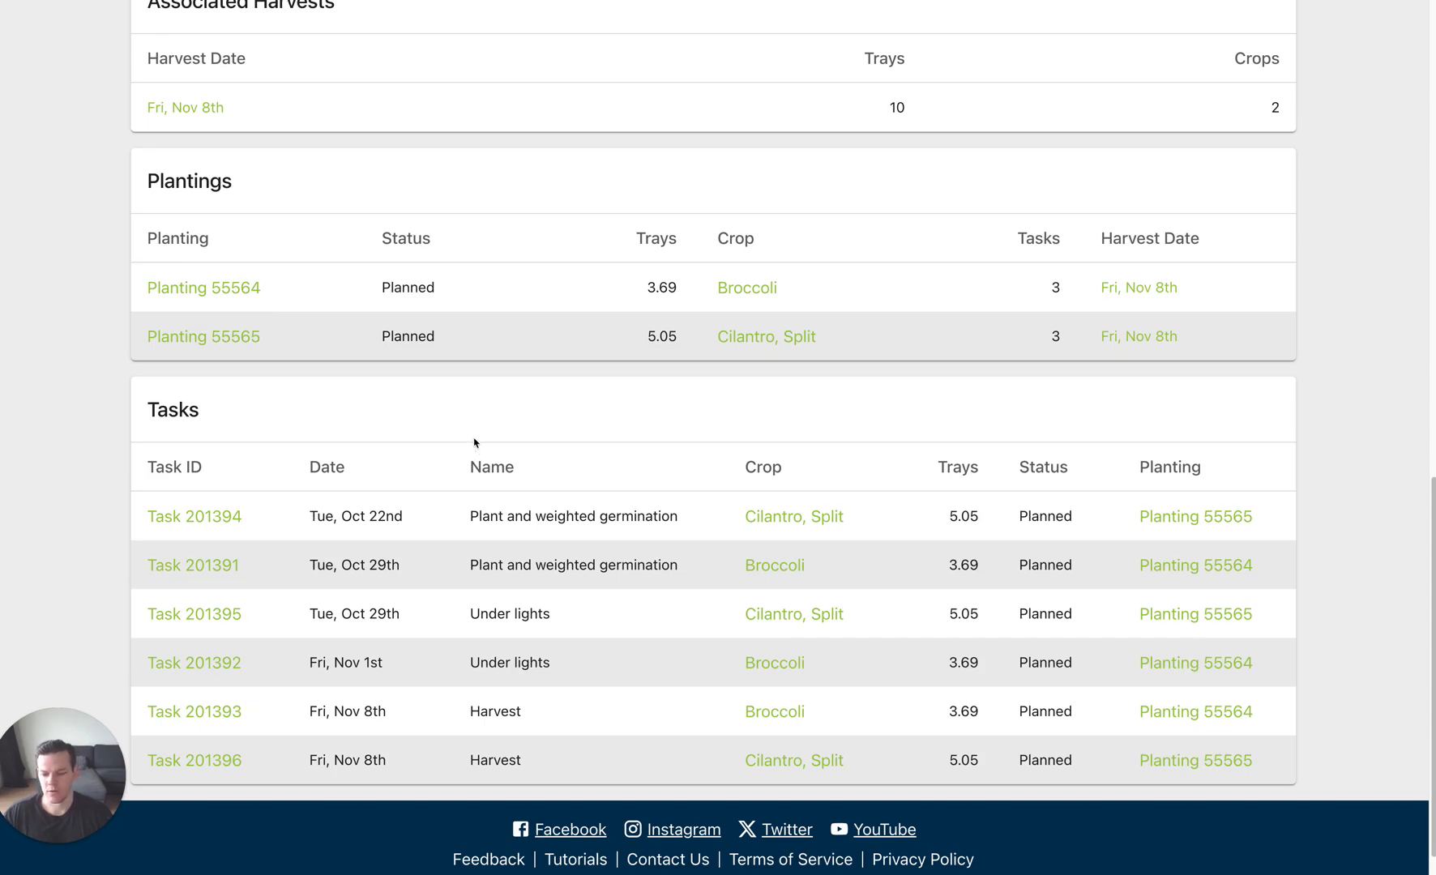
{"action": "scroll", "coordinate": [512, 434], "scroll_direction": "up", "scroll_amount": 1}
{"action": "scroll", "coordinate": [512, 434], "scroll_direction": "up", "scroll_amount": 11}
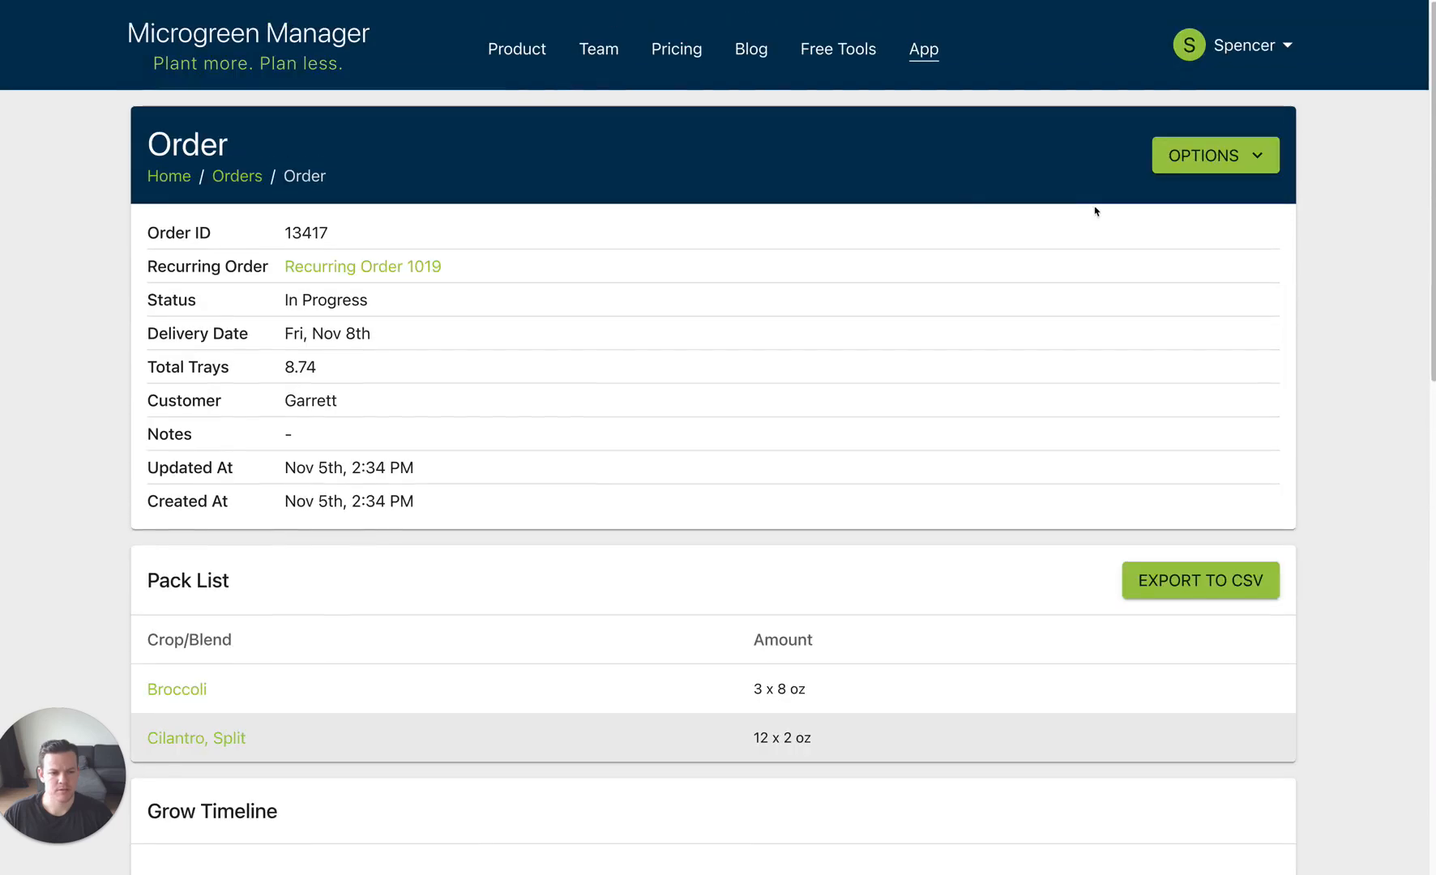
{"action": "left_click", "coordinate": [1220, 150]}
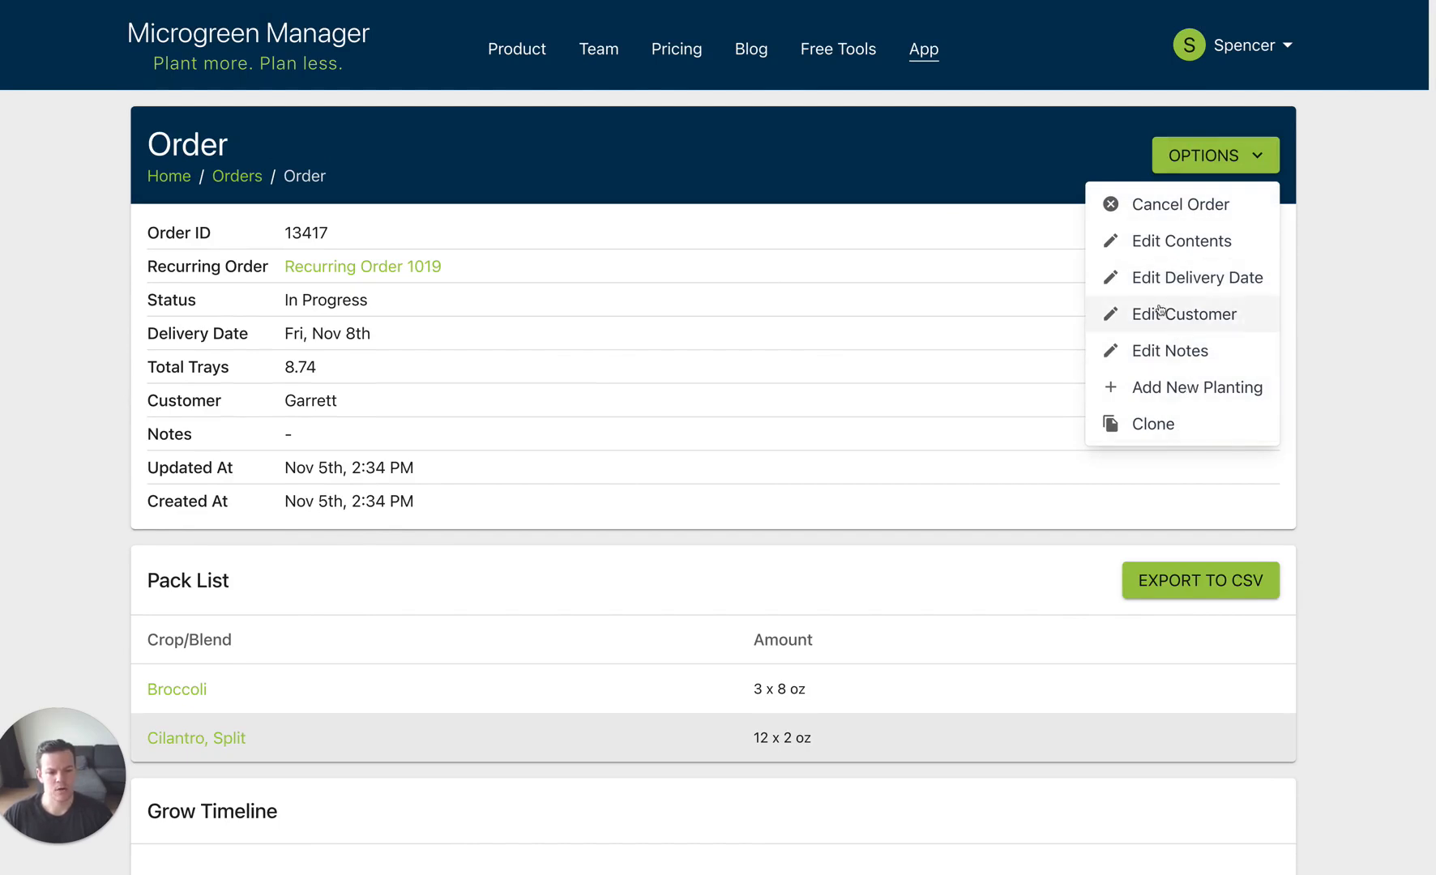
{"action": "left_click", "coordinate": [834, 297]}
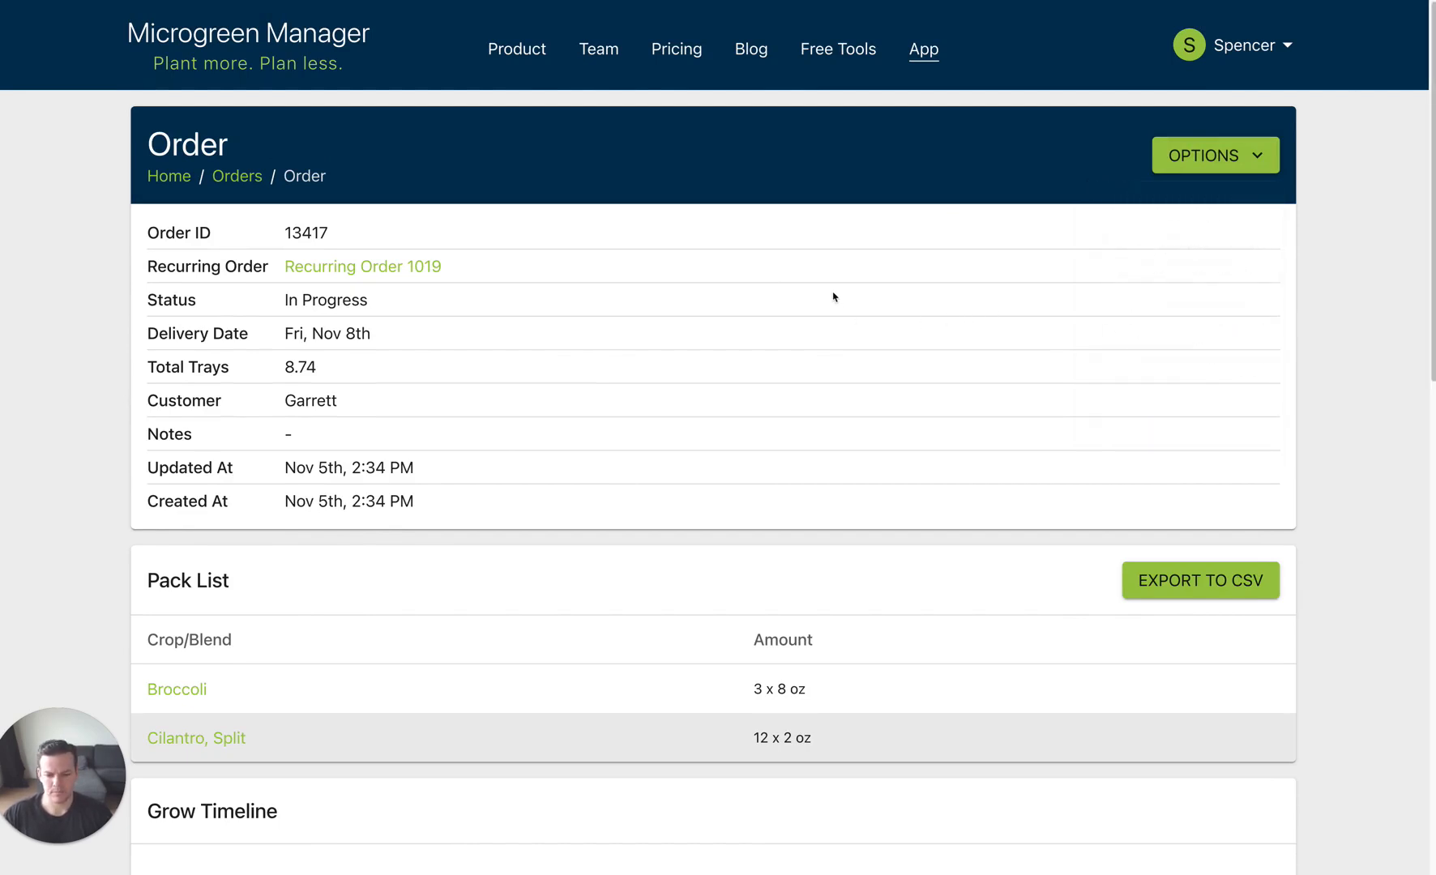
Step: Switch to the Orders page listing the four orders due Nov 8th–29th
{"action": "left_click", "coordinate": [916, 59]}
{"action": "left_click", "coordinate": [932, 155]}
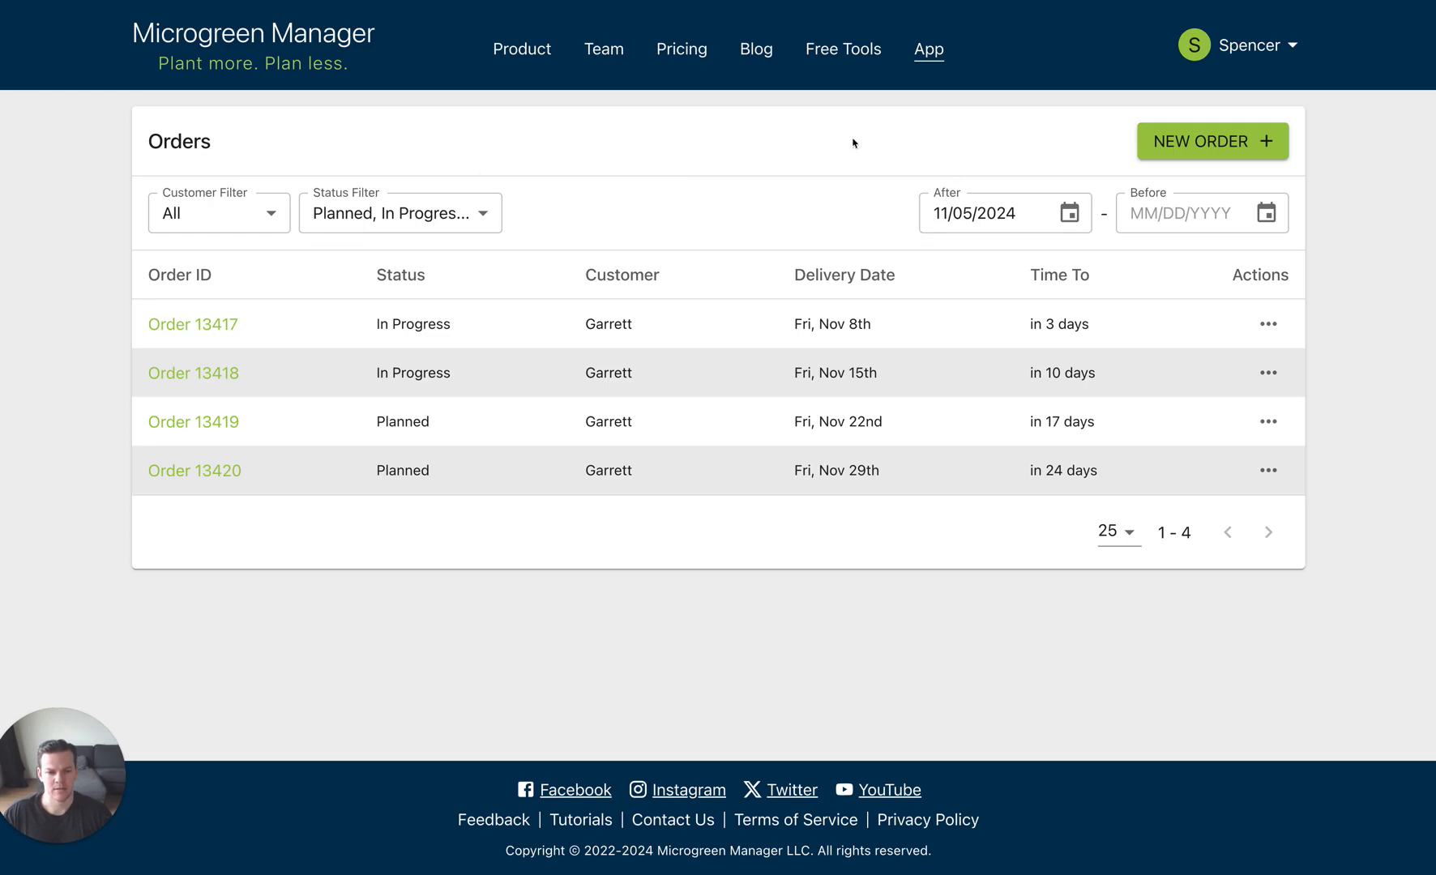
Step: Go to Tasks and complete the 4-tray Broccoli planting task due Tue, Nov 5th
{"action": "left_click", "coordinate": [925, 48]}
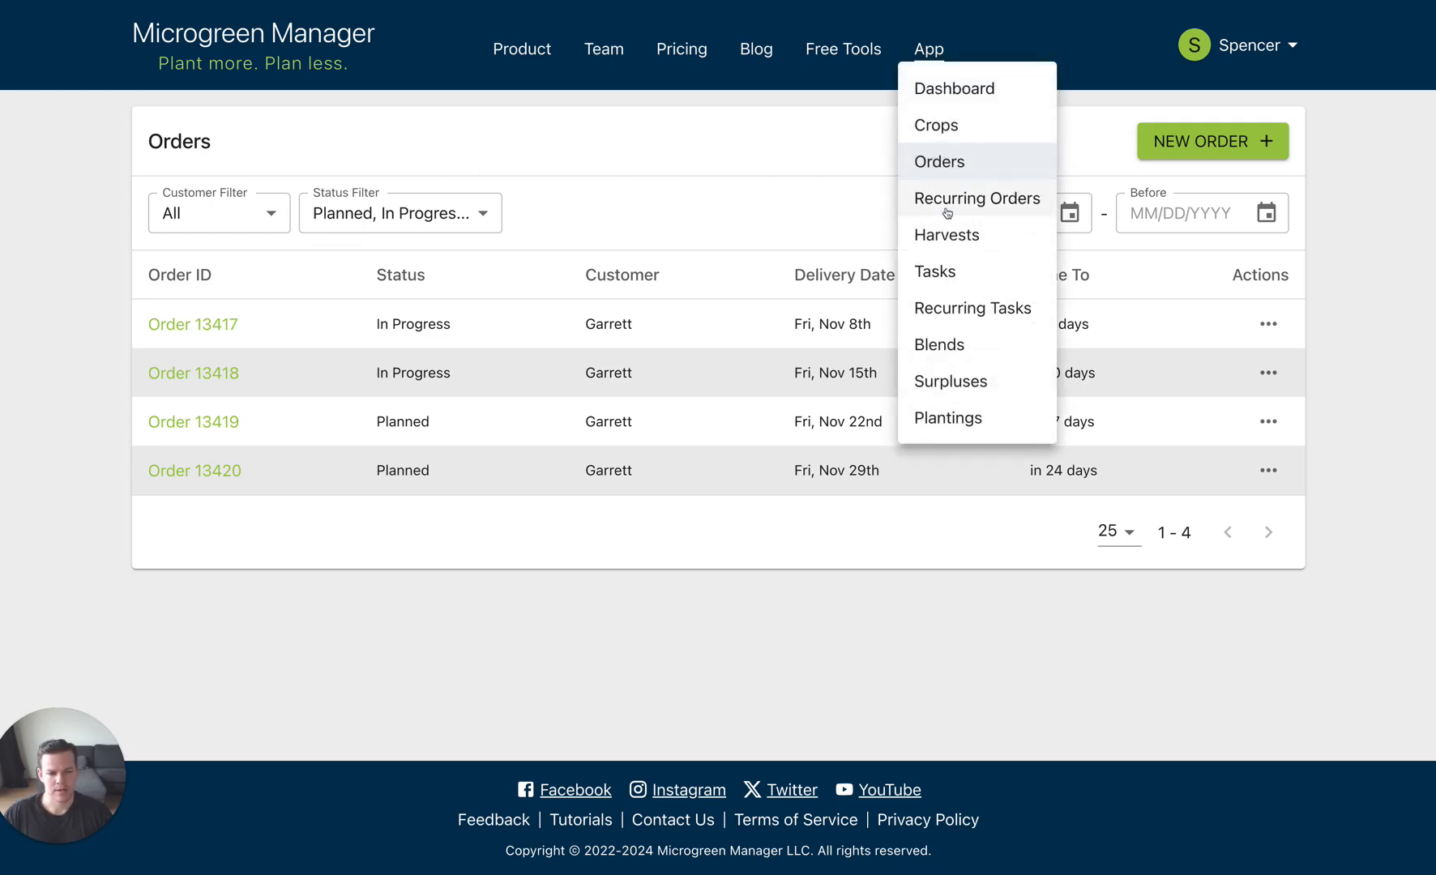
{"action": "left_click", "coordinate": [969, 269]}
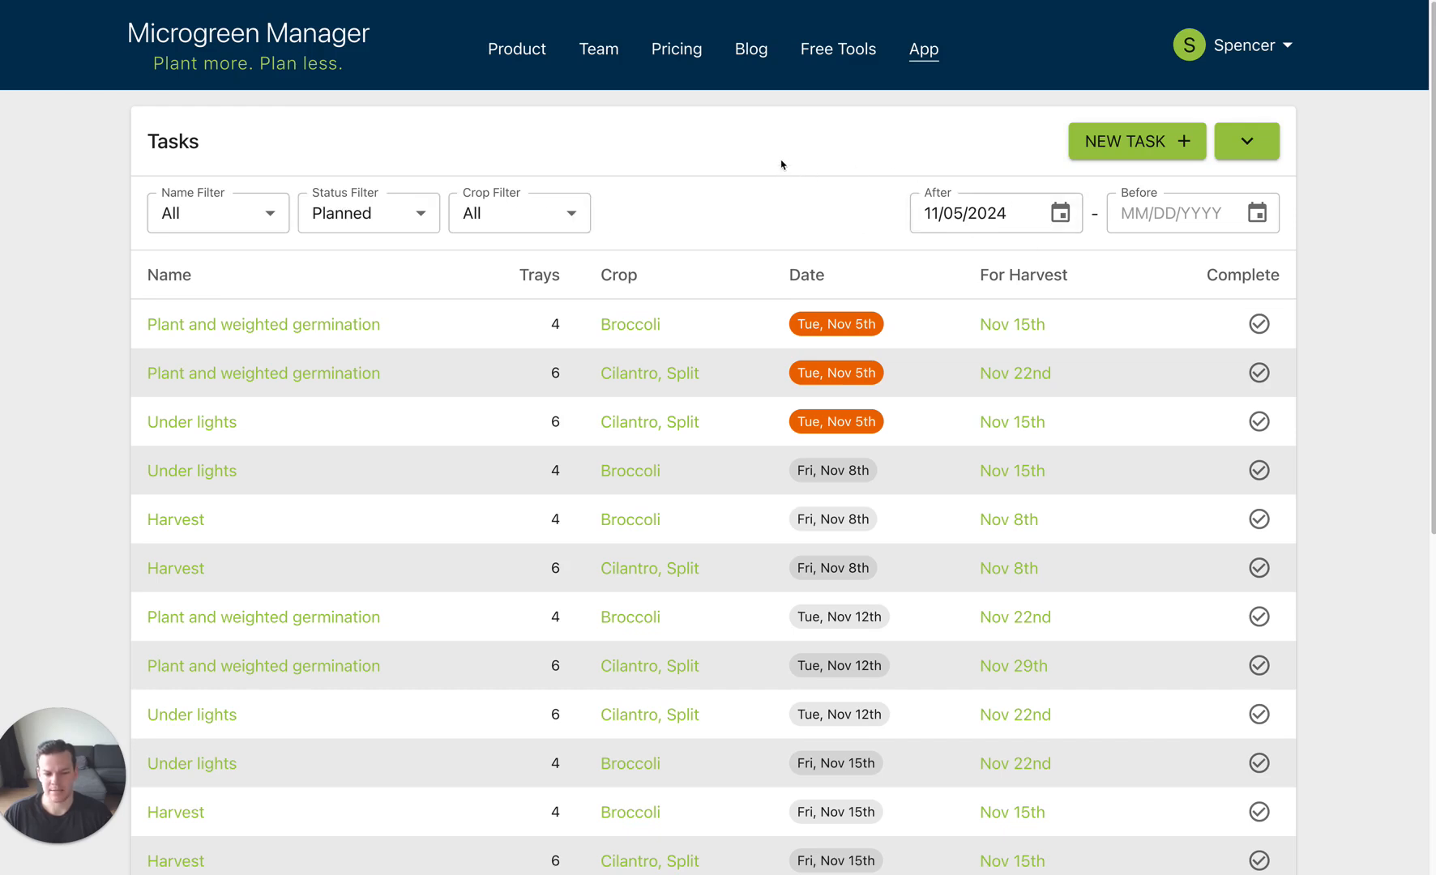
{"action": "scroll", "coordinate": [782, 164], "scroll_direction": "down", "scroll_amount": 1}
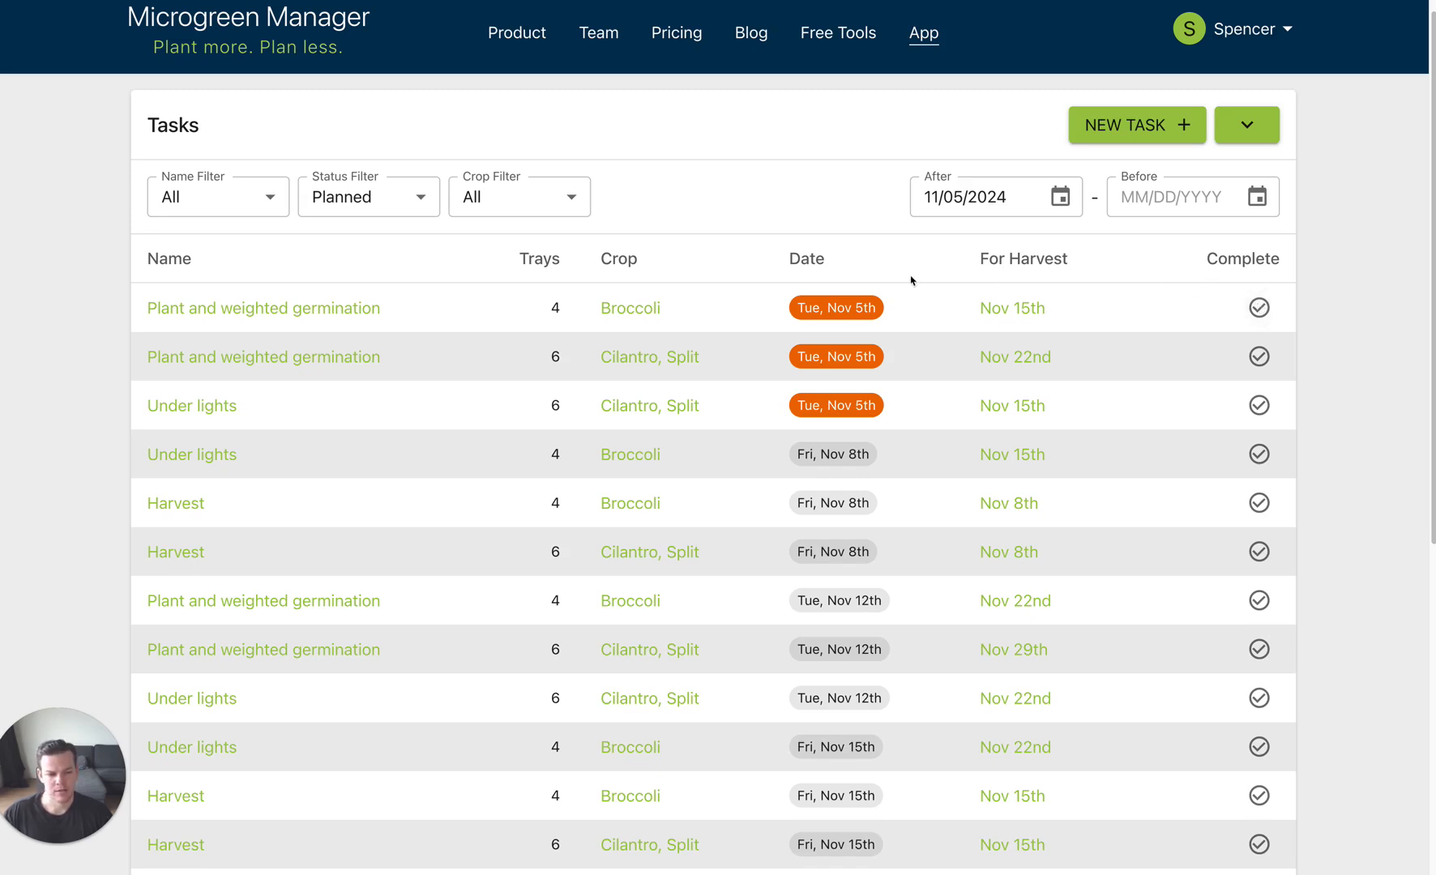
{"action": "left_click", "coordinate": [1259, 307]}
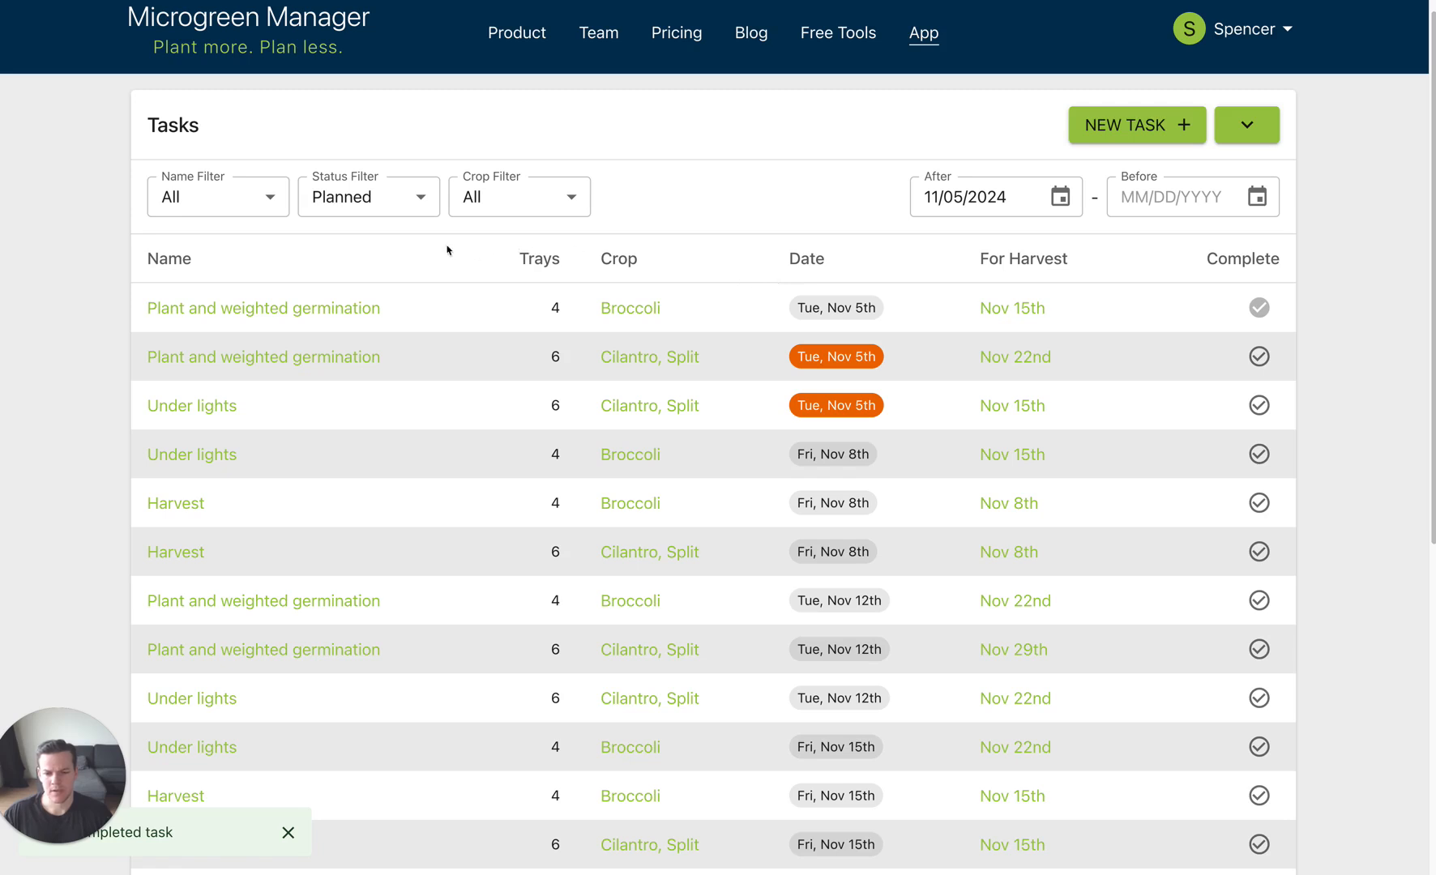
{"action": "scroll", "coordinate": [454, 255], "scroll_direction": "down", "scroll_amount": 1}
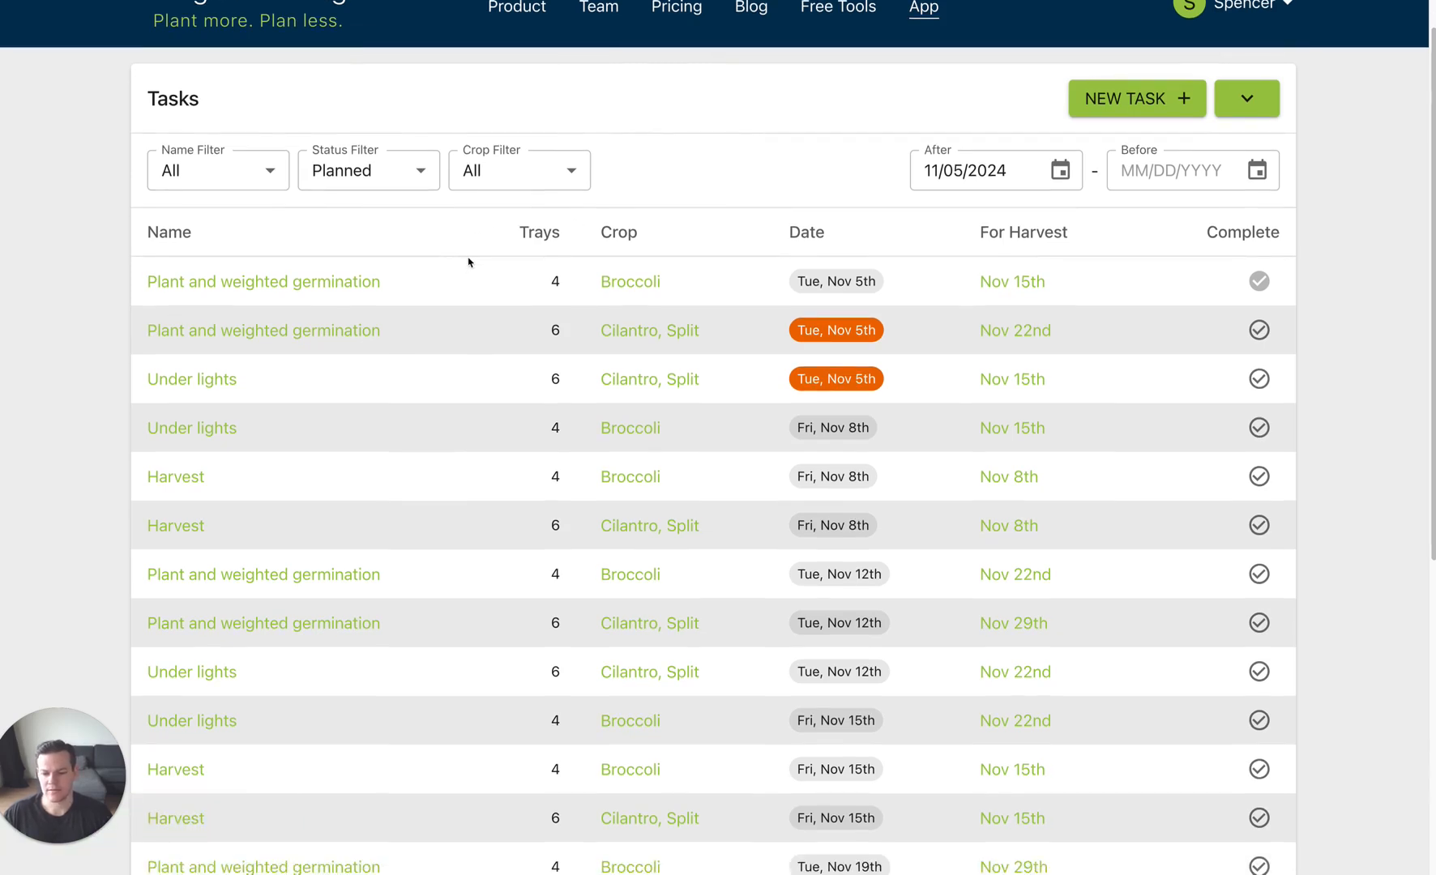
Step: Open the Cilantro, Split germination task and review its 6 trays, 240 g seed and Planned status
{"action": "left_click", "coordinate": [322, 336]}
{"action": "scroll", "coordinate": [342, 224], "scroll_direction": "down", "scroll_amount": 1}
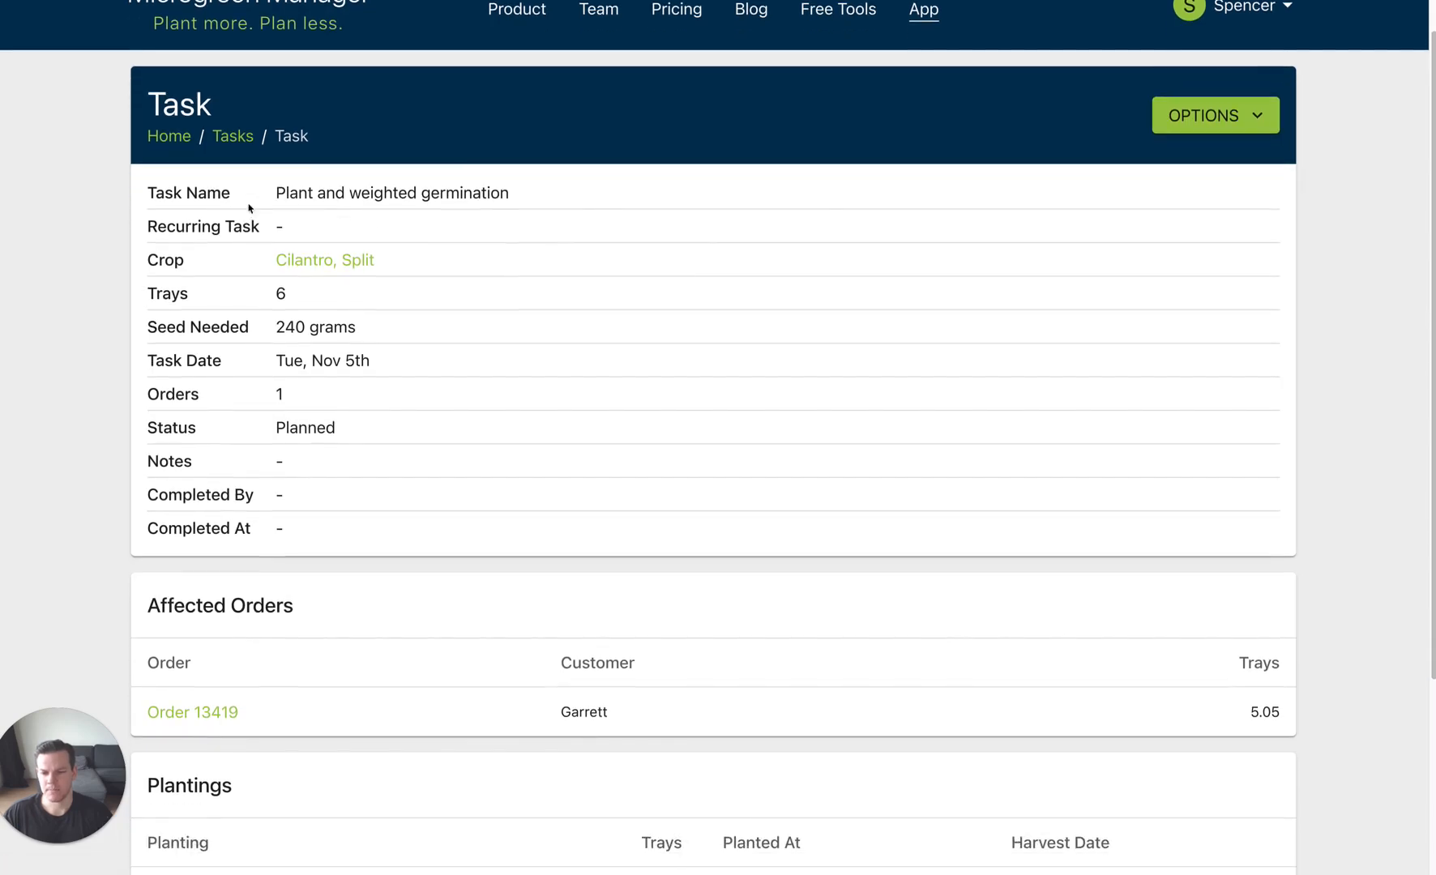
{"action": "left_click_drag", "start_coordinate": [280, 194], "coordinate": [533, 194]}
{"action": "left_click", "coordinate": [545, 208]}
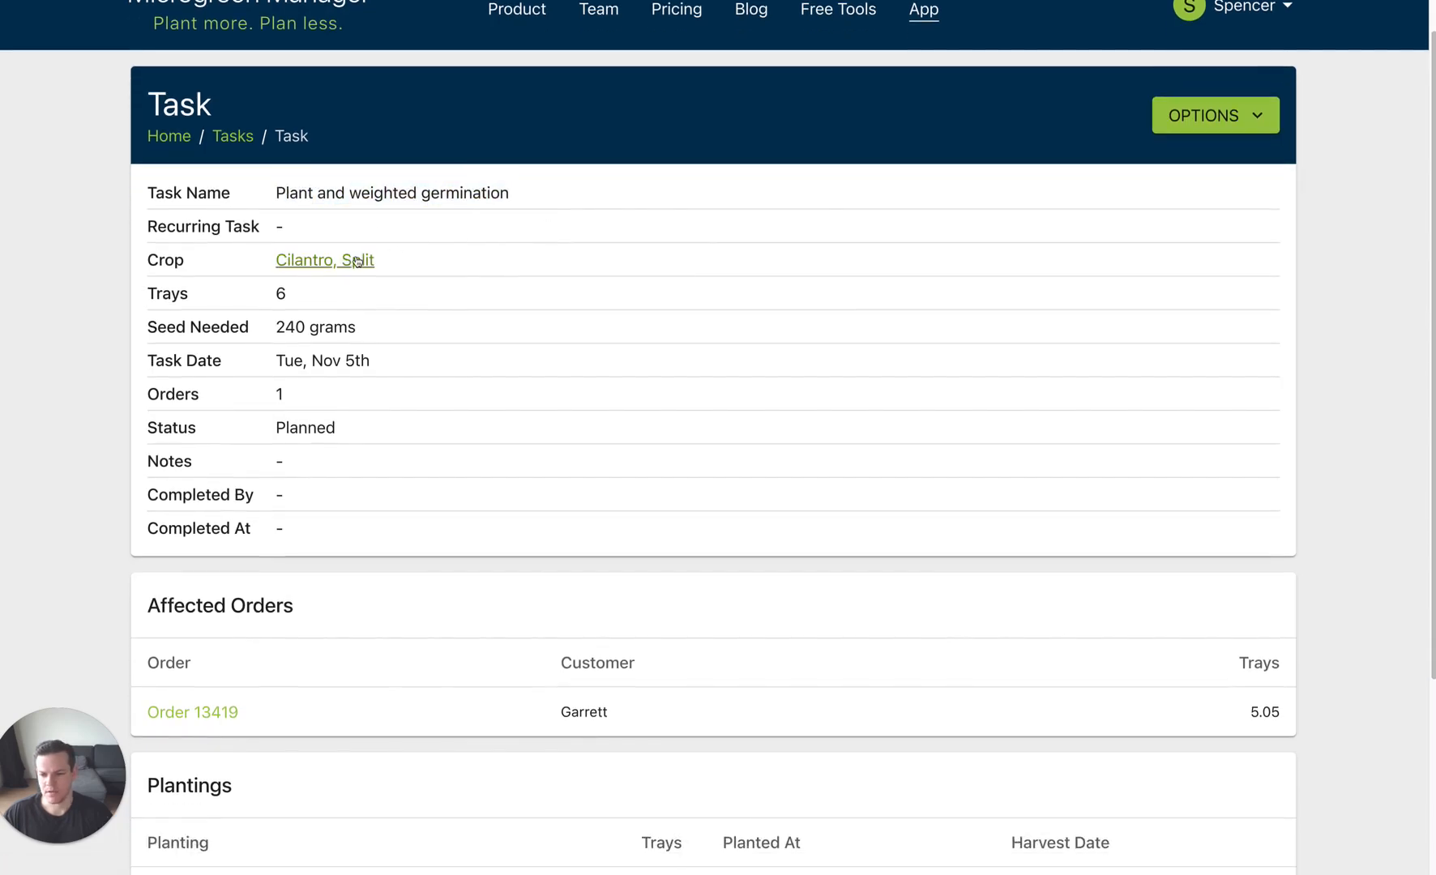
{"action": "left_click_drag", "start_coordinate": [285, 292], "coordinate": [348, 327]}
{"action": "left_click", "coordinate": [368, 324]}
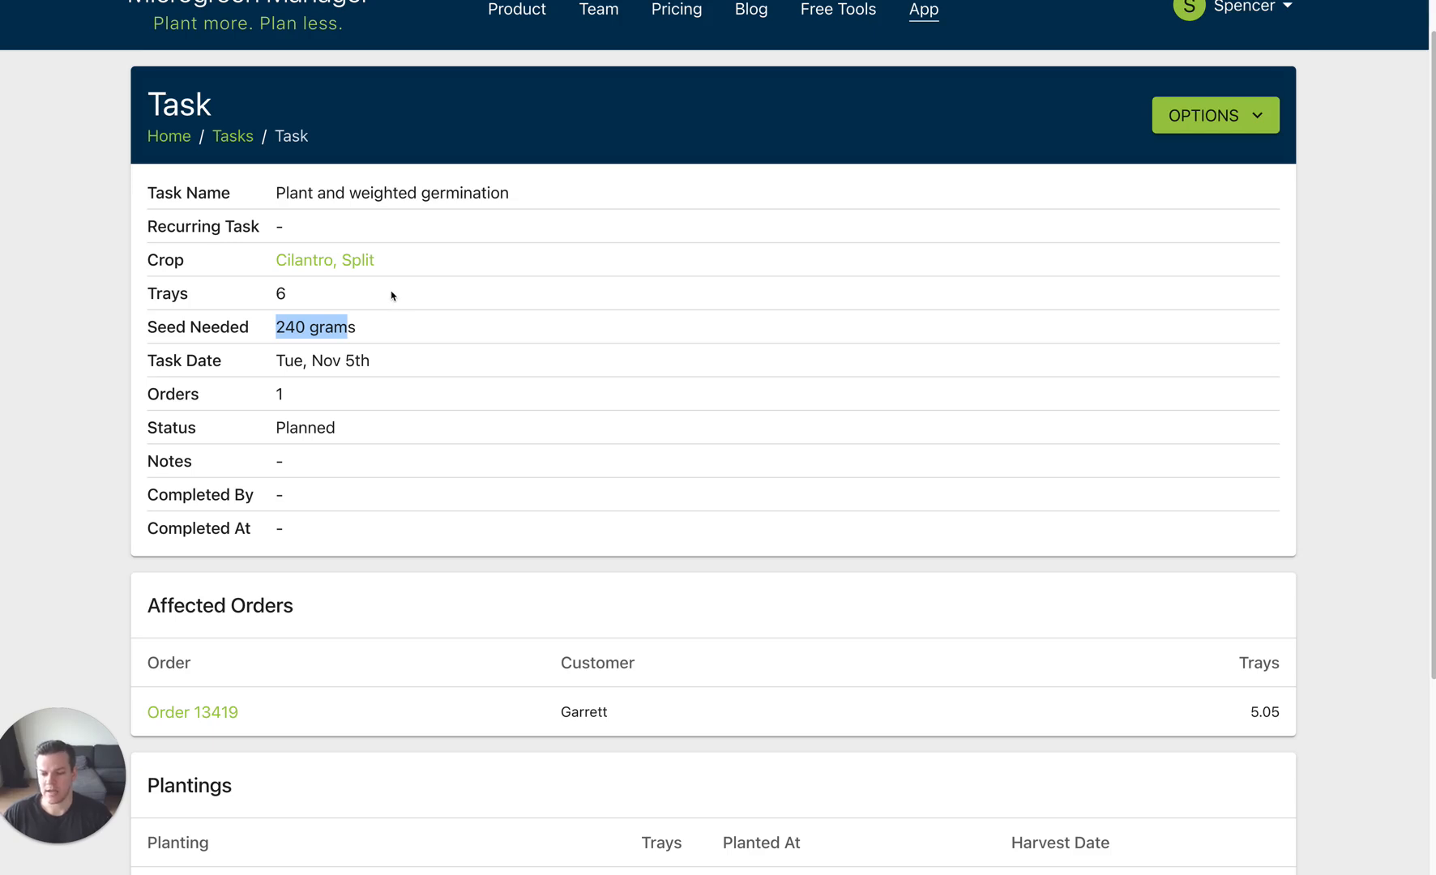
{"action": "scroll", "coordinate": [392, 296], "scroll_direction": "down", "scroll_amount": 2}
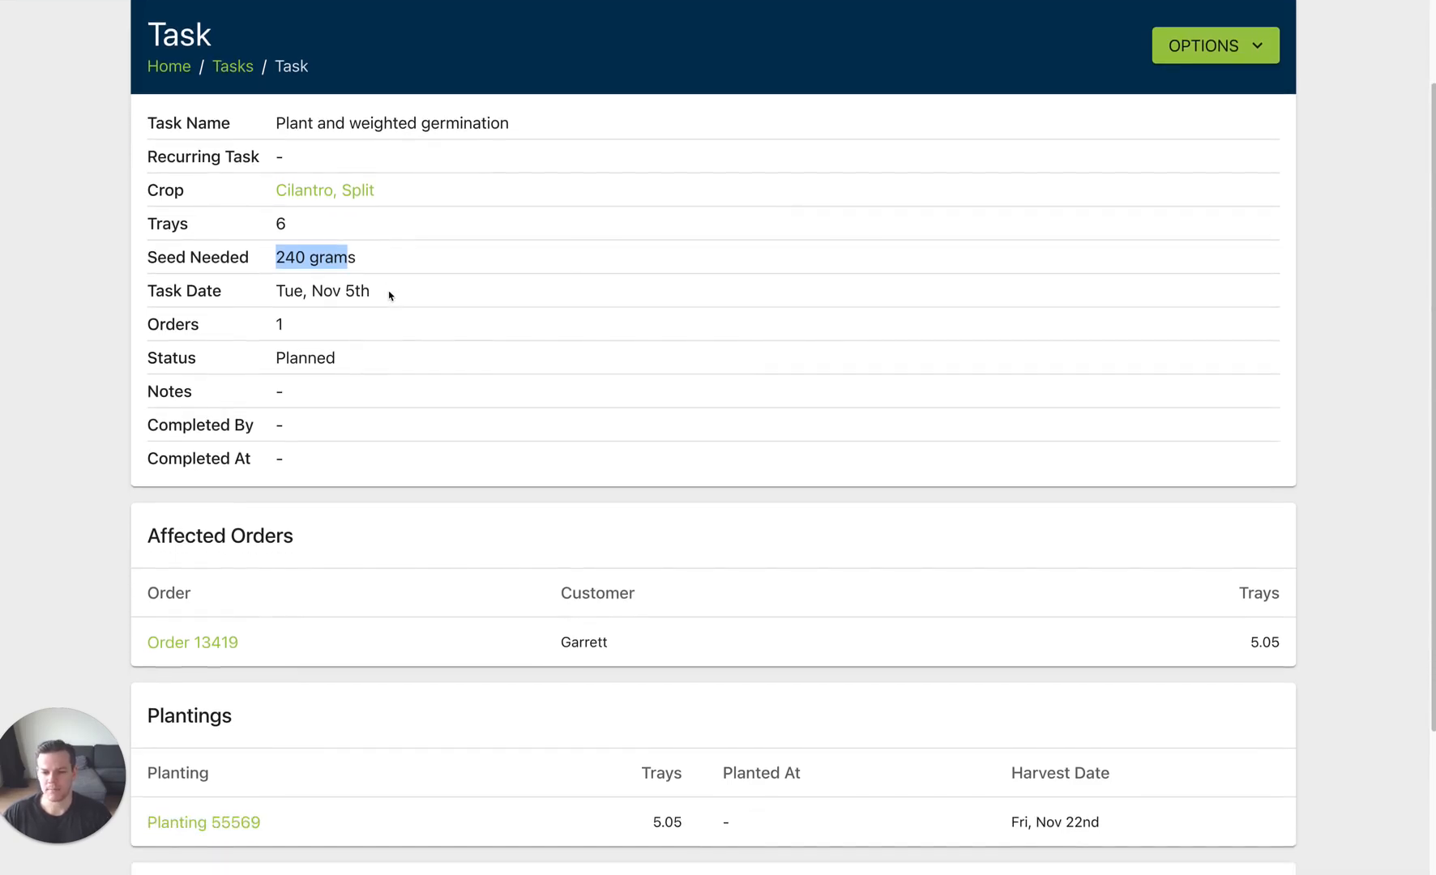
{"action": "scroll", "coordinate": [439, 286], "scroll_direction": "down", "scroll_amount": 1}
{"action": "left_click_drag", "start_coordinate": [276, 282], "coordinate": [373, 282]}
{"action": "double_click", "coordinate": [301, 351]}
{"action": "scroll", "coordinate": [584, 336], "scroll_direction": "down", "scroll_amount": 2}
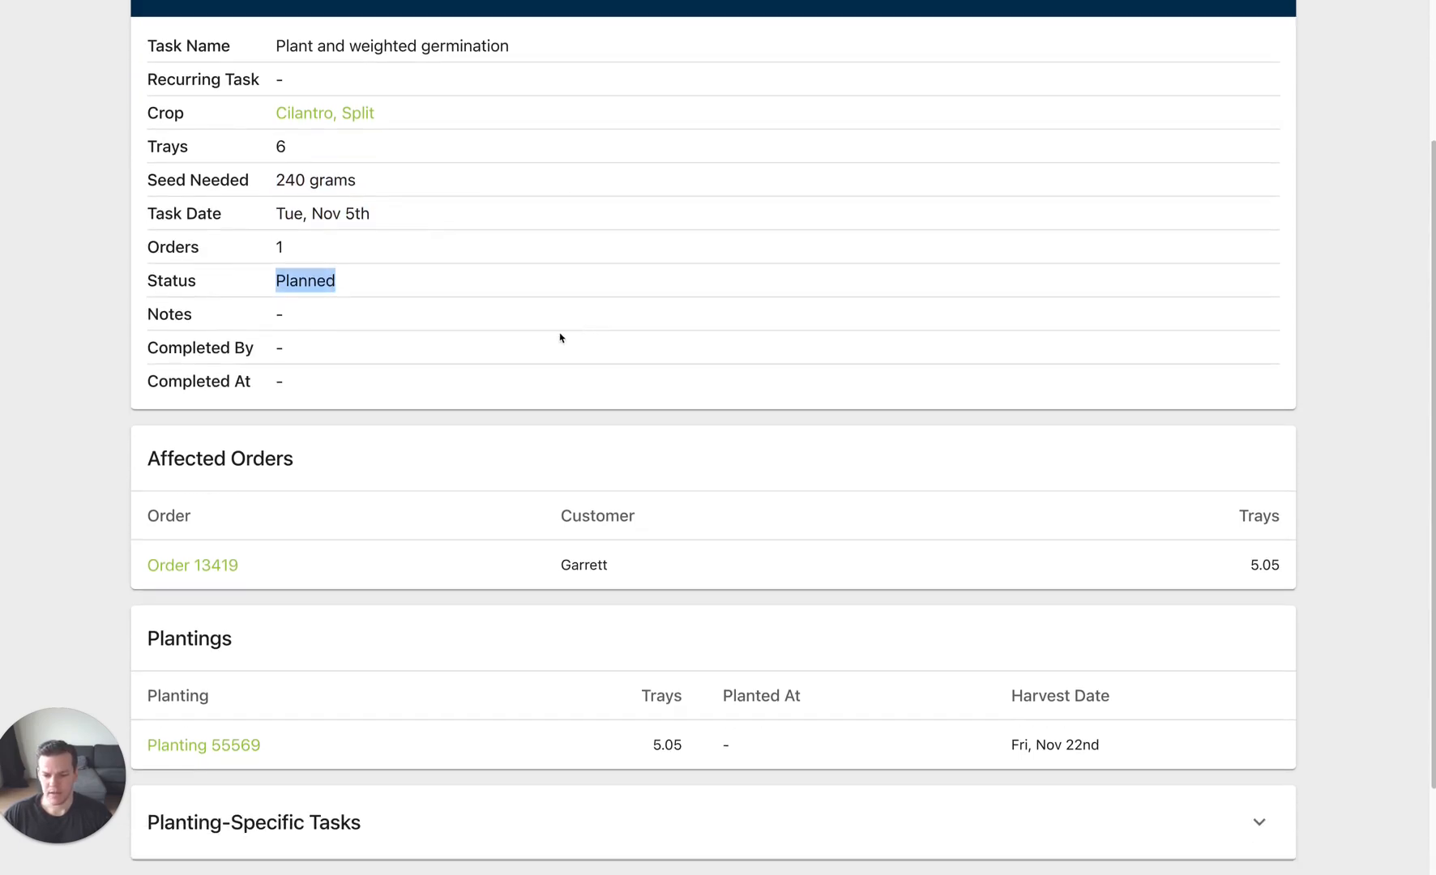
{"action": "left_click", "coordinate": [560, 338]}
{"action": "scroll", "coordinate": [375, 443], "scroll_direction": "down", "scroll_amount": 2}
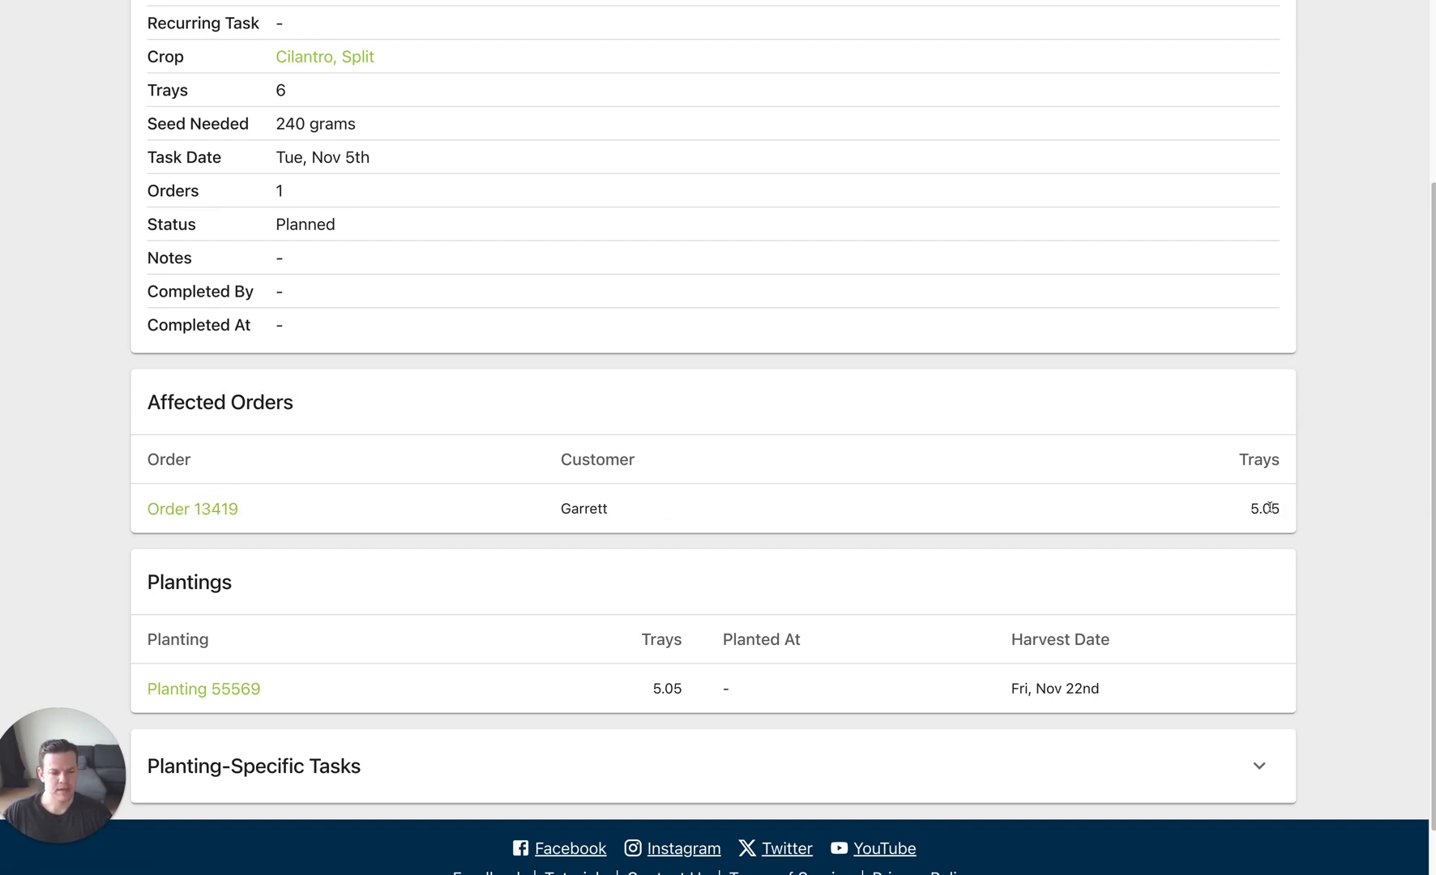
Step: Check the 5.05 trays for the affected order and bring up the task's OPTIONS menu
{"action": "left_click_drag", "start_coordinate": [1253, 508], "coordinate": [1291, 515]}
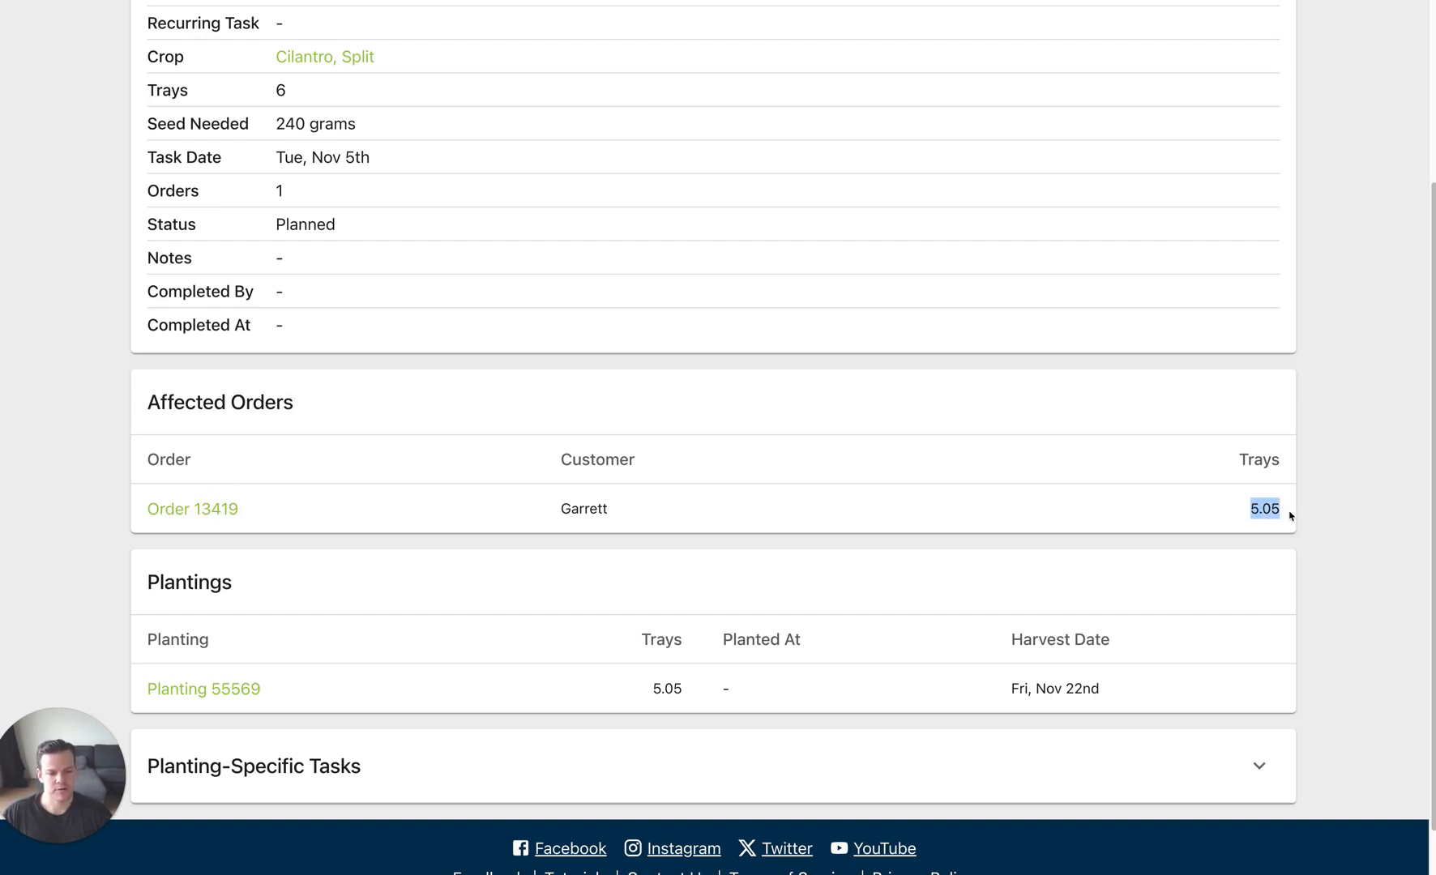
{"action": "scroll", "coordinate": [1192, 436], "scroll_direction": "up", "scroll_amount": 1}
{"action": "left_click", "coordinate": [1193, 436]}
{"action": "scroll", "coordinate": [1191, 436], "scroll_direction": "up", "scroll_amount": 2}
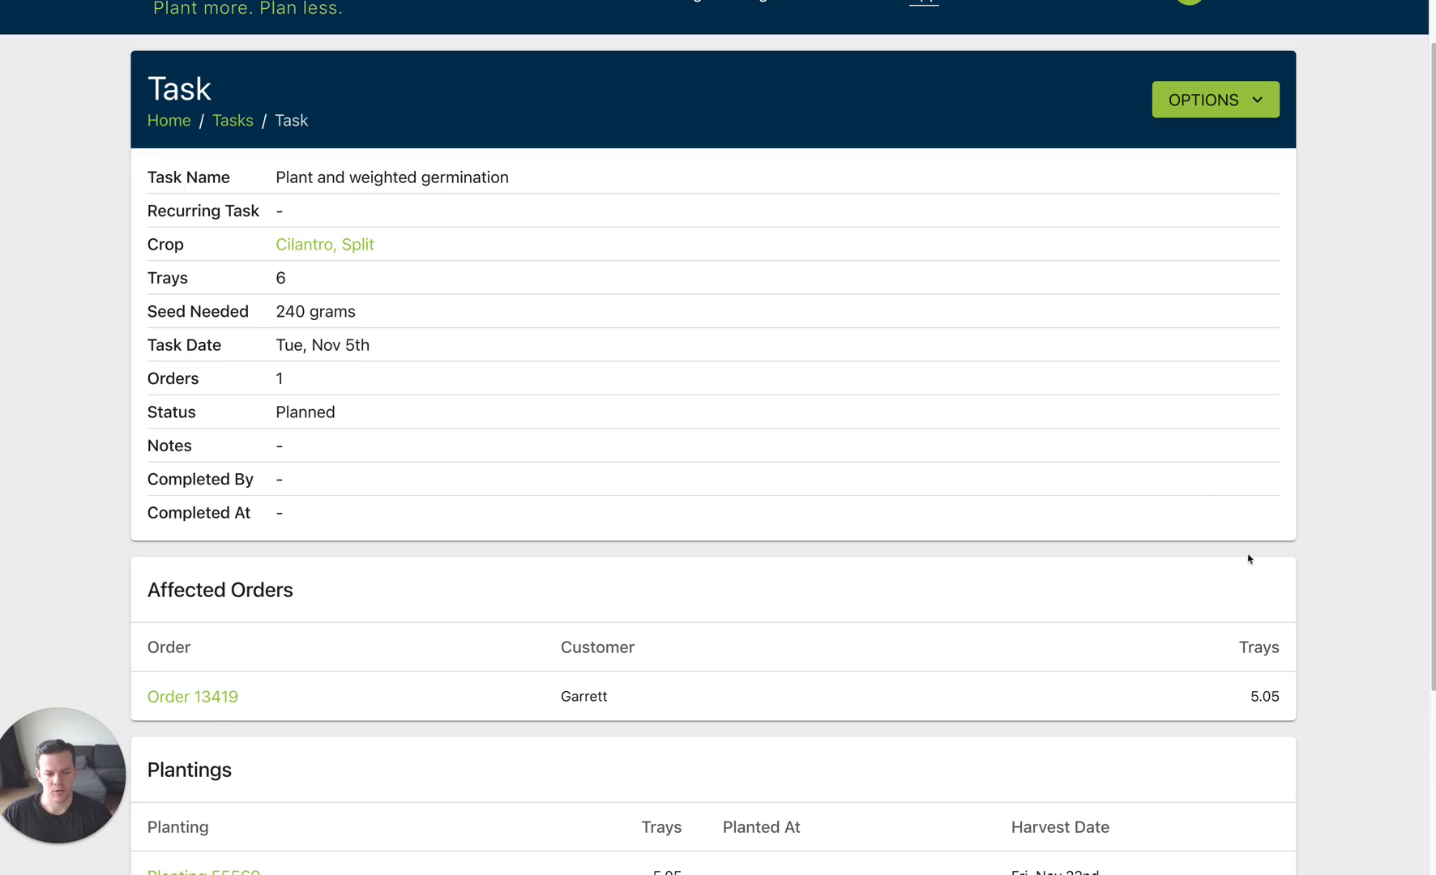
{"action": "left_click_drag", "start_coordinate": [1256, 698], "coordinate": [1280, 699]}
{"action": "left_click", "coordinate": [279, 277]}
{"action": "left_click_drag", "start_coordinate": [1251, 696], "coordinate": [1277, 697]}
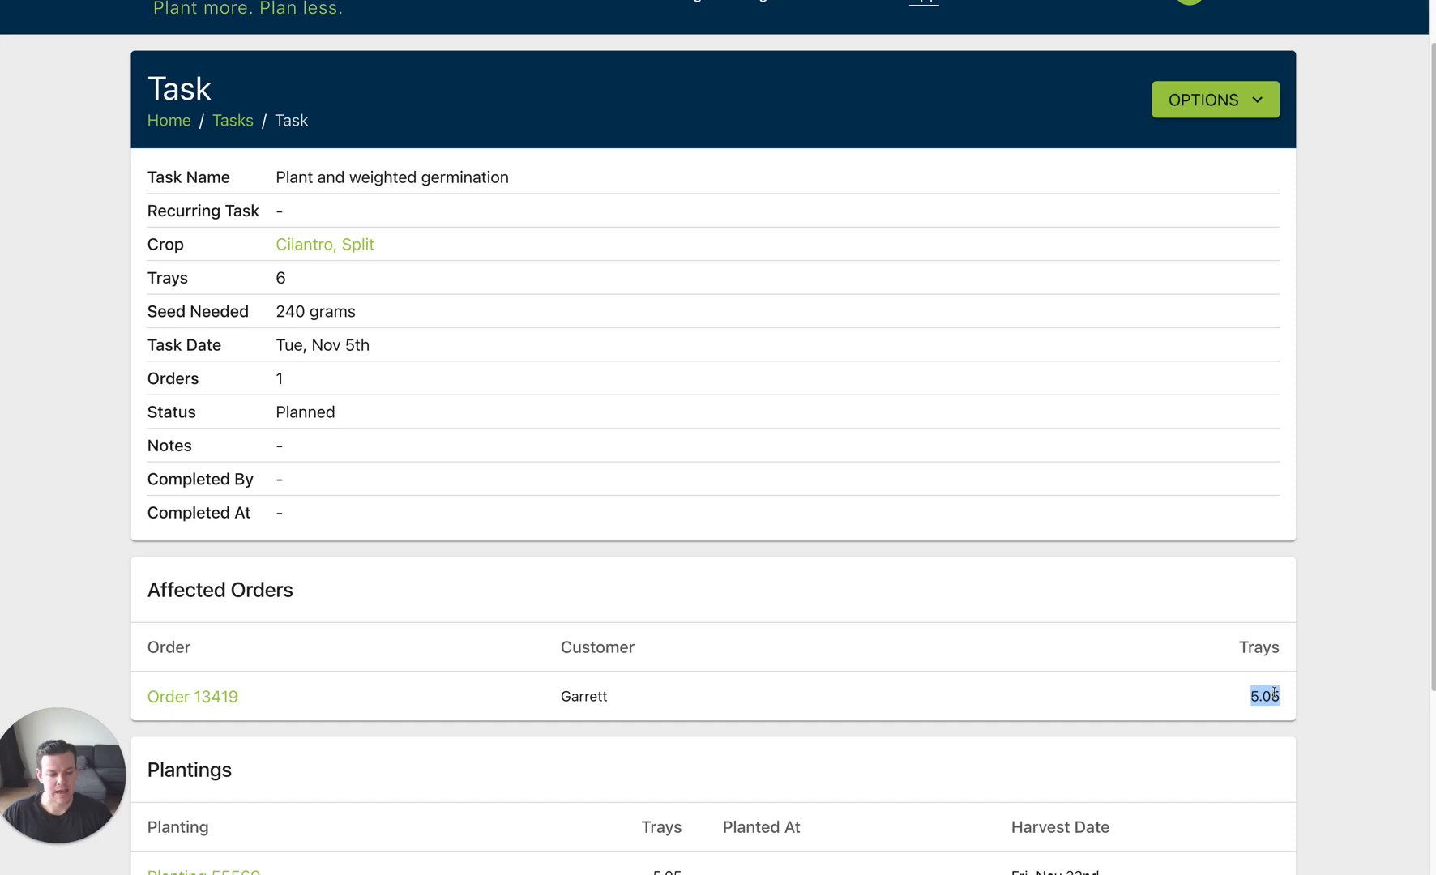
{"action": "left_click", "coordinate": [1138, 502]}
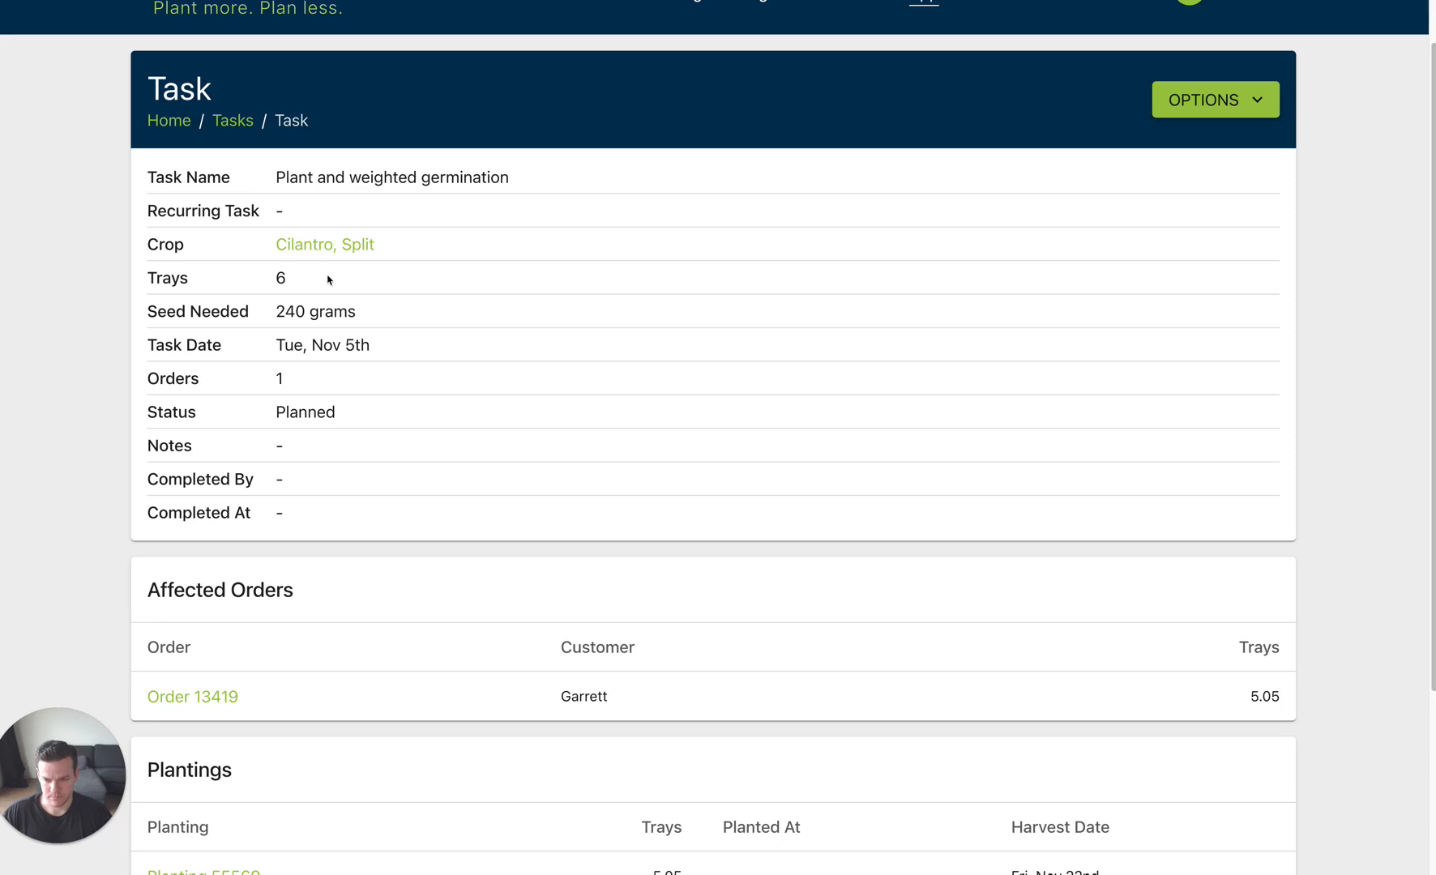
{"action": "left_click", "coordinate": [1218, 100]}
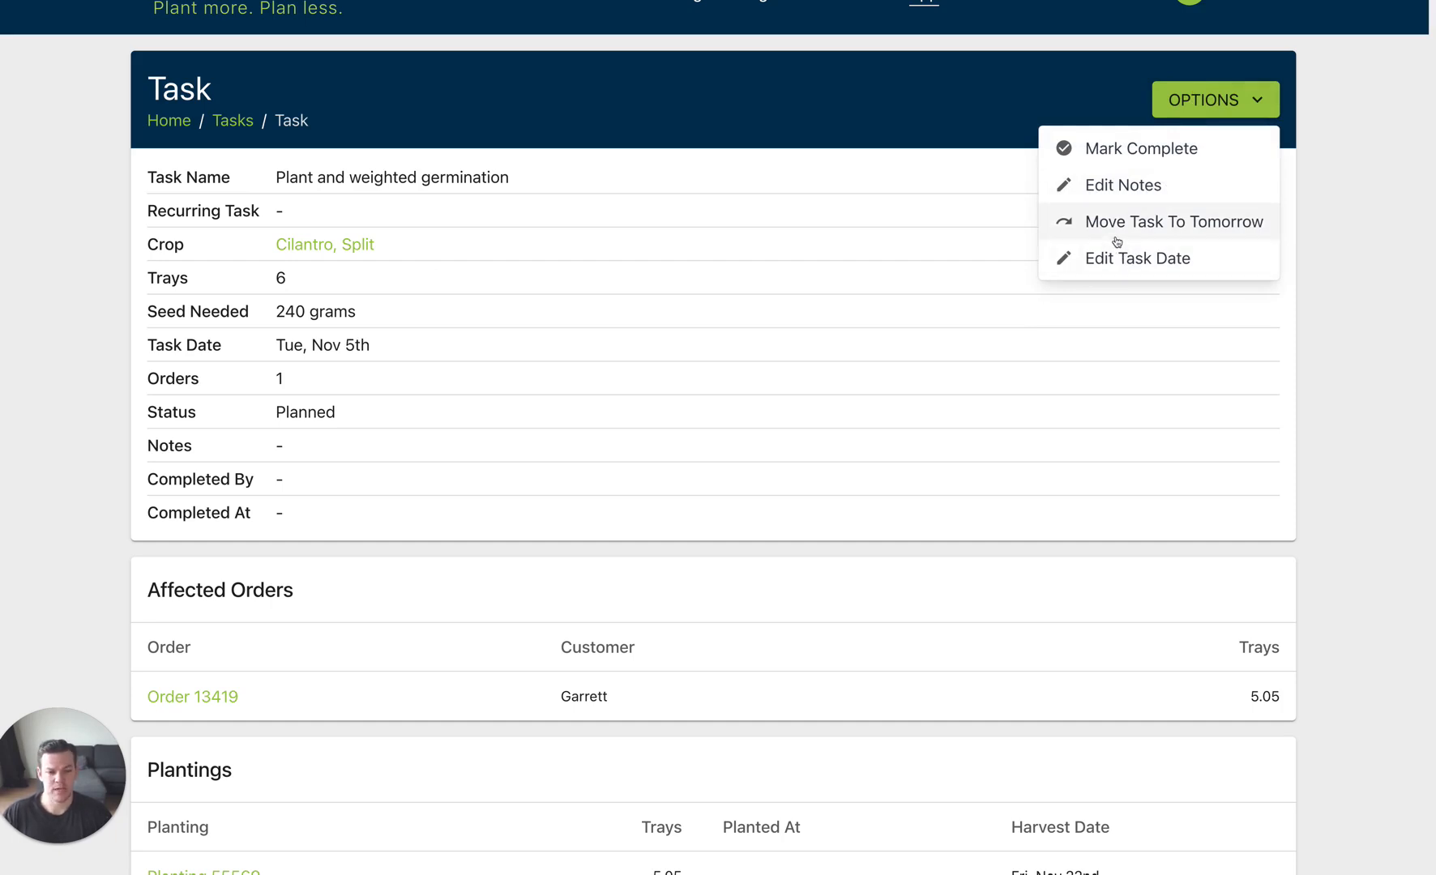
Step: Mark the task complete and check its Completed status, who completed it and when
{"action": "left_click", "coordinate": [1112, 146]}
{"action": "scroll", "coordinate": [763, 234], "scroll_direction": "down", "scroll_amount": 1}
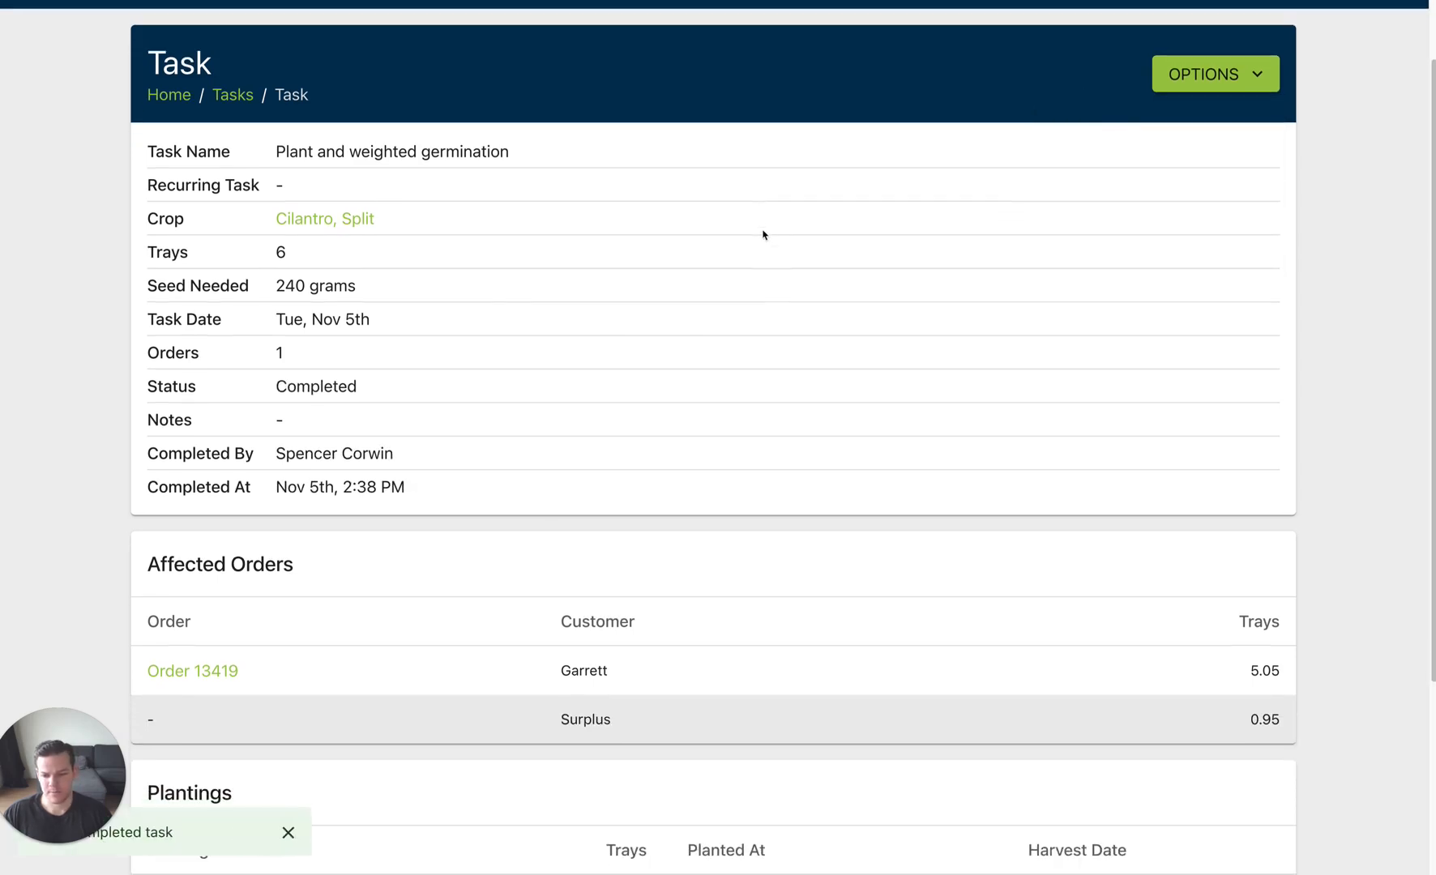
{"action": "double_click", "coordinate": [334, 382]}
{"action": "scroll", "coordinate": [445, 366], "scroll_direction": "down", "scroll_amount": 1}
{"action": "left_click", "coordinate": [445, 367]}
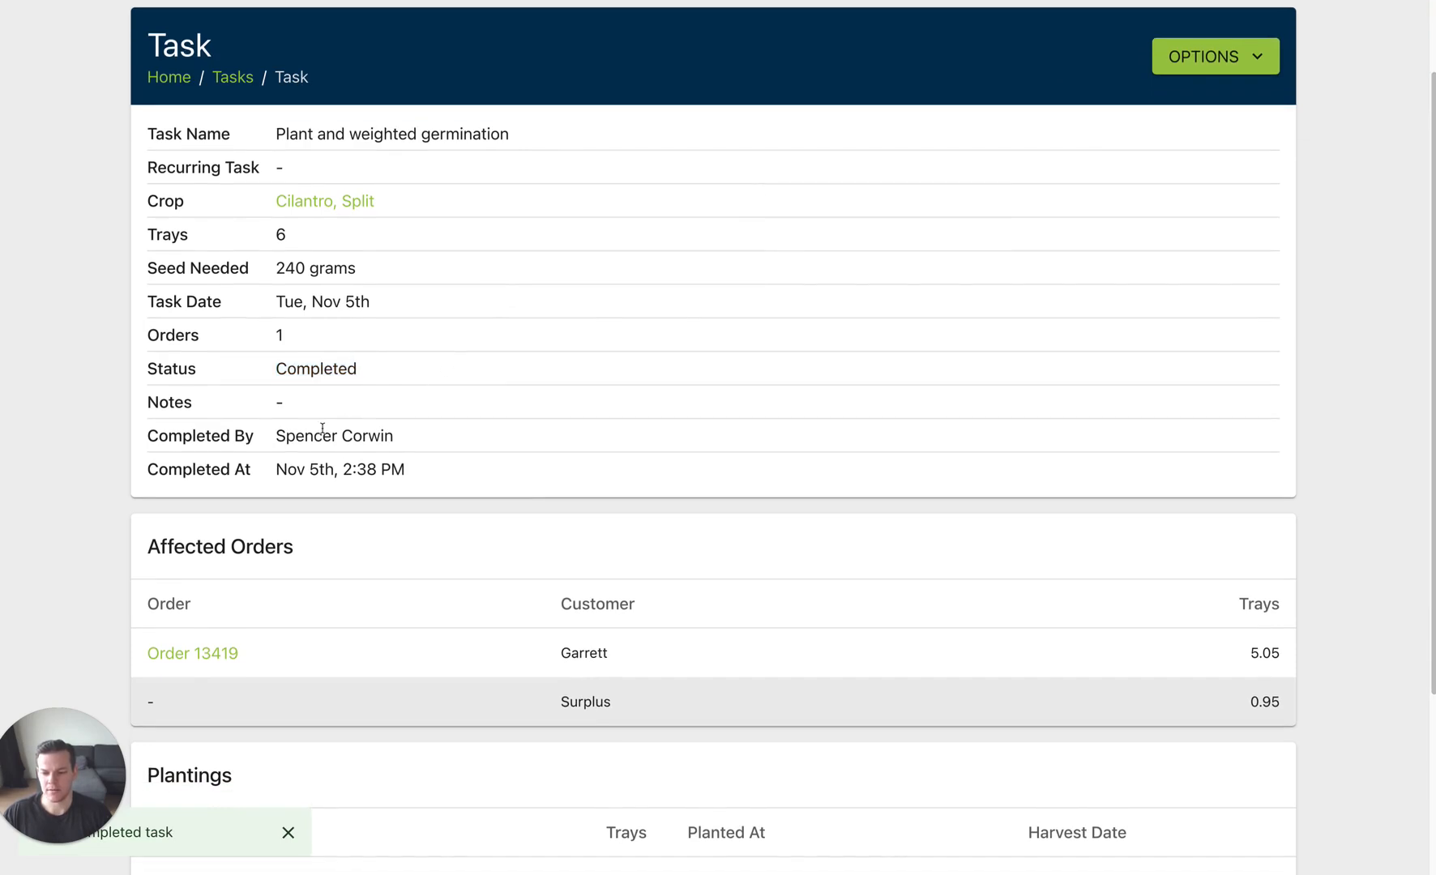
{"action": "left_click_drag", "start_coordinate": [282, 437], "coordinate": [411, 436]}
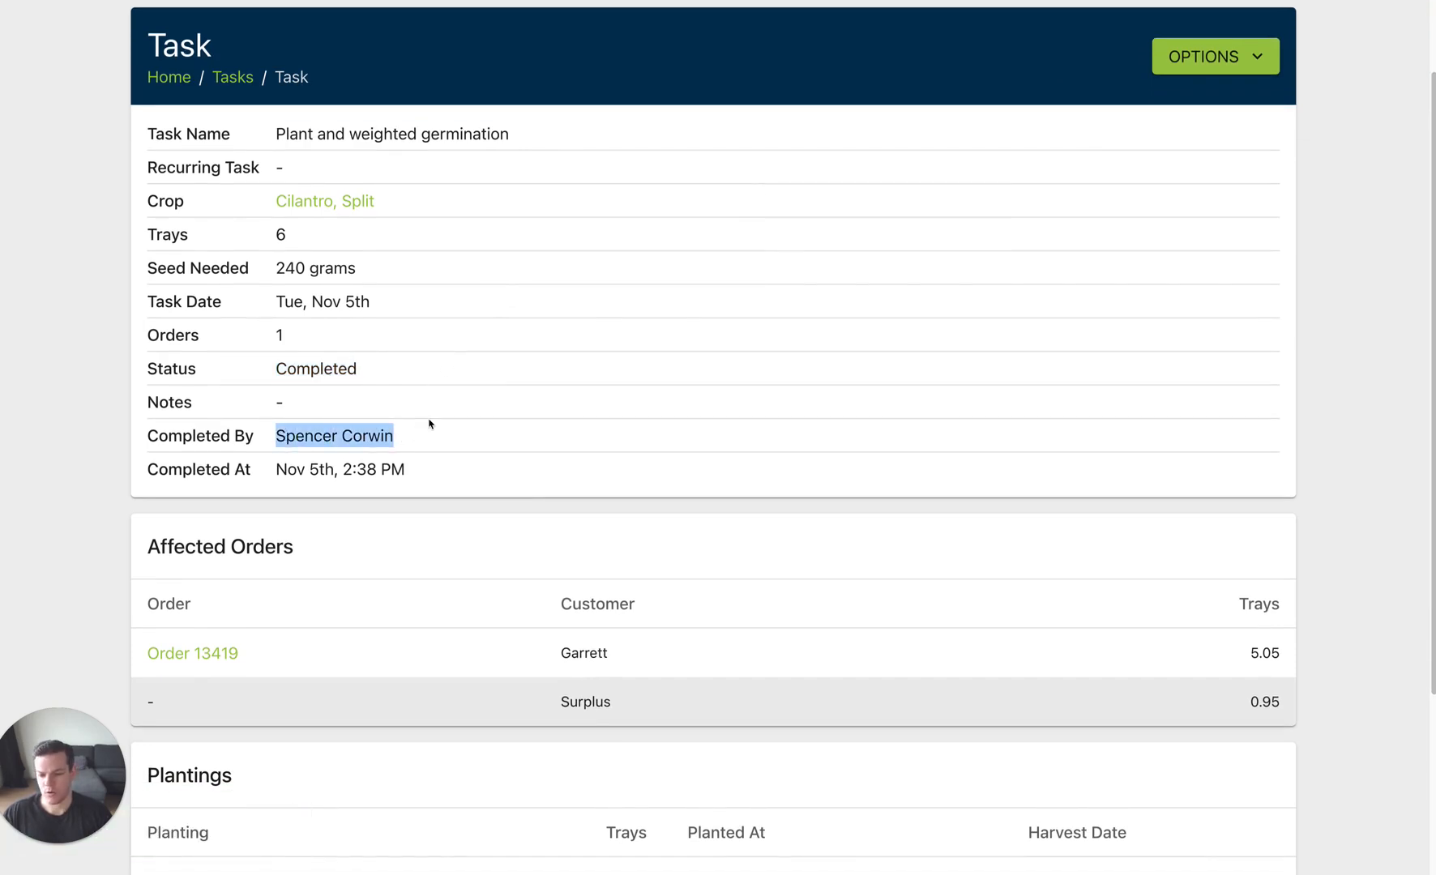
{"action": "left_click", "coordinate": [432, 425]}
{"action": "left_click_drag", "start_coordinate": [277, 467], "coordinate": [435, 467]}
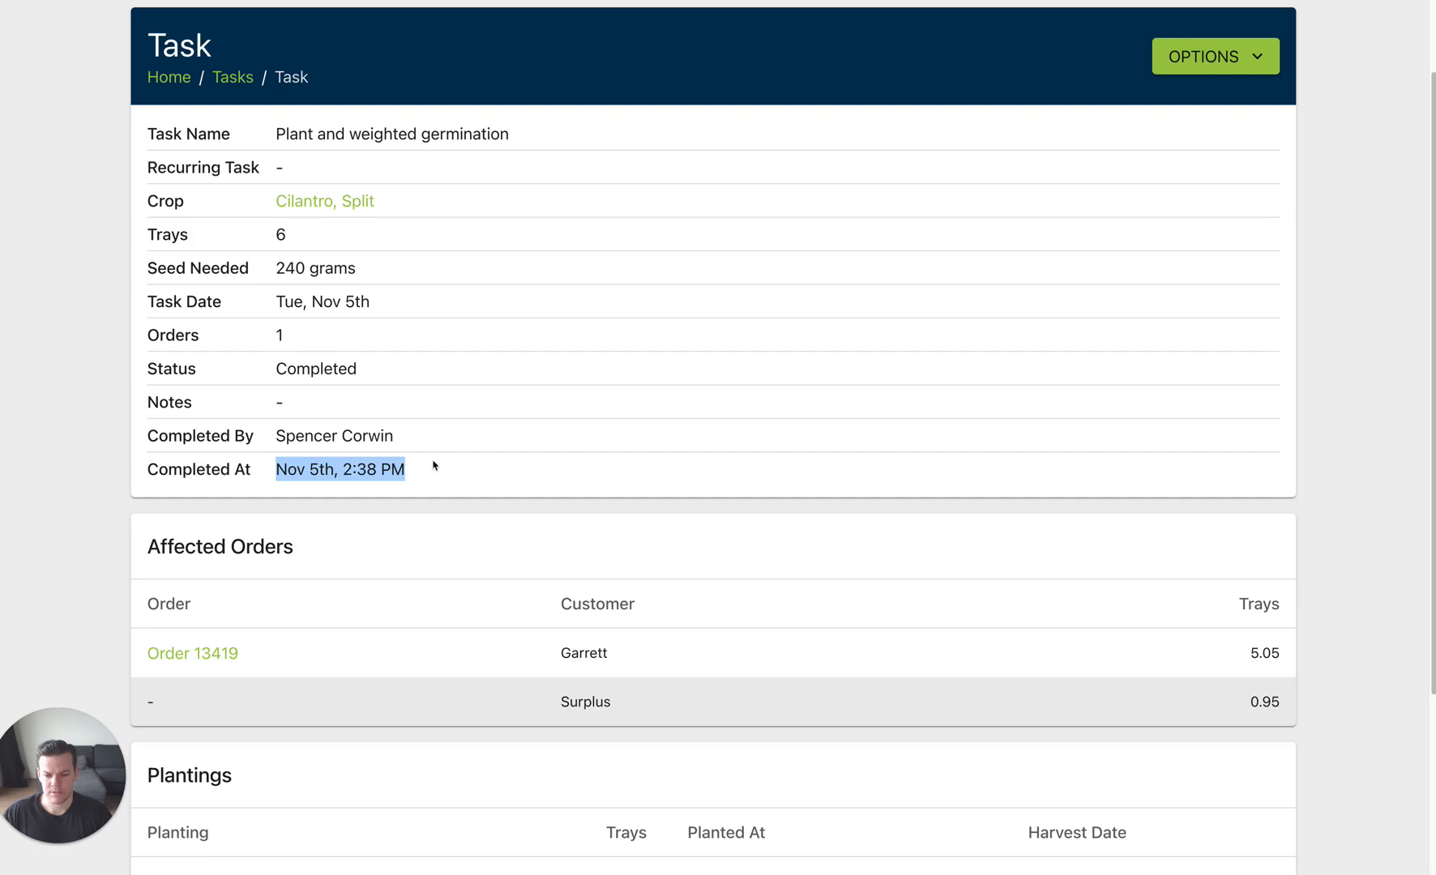
{"action": "scroll", "coordinate": [642, 406], "scroll_direction": "down", "scroll_amount": 1}
{"action": "left_click", "coordinate": [734, 402]}
Step: Review the new Surplus row showing 0.95 surplus trays
{"action": "scroll", "coordinate": [693, 470], "scroll_direction": "down", "scroll_amount": 1}
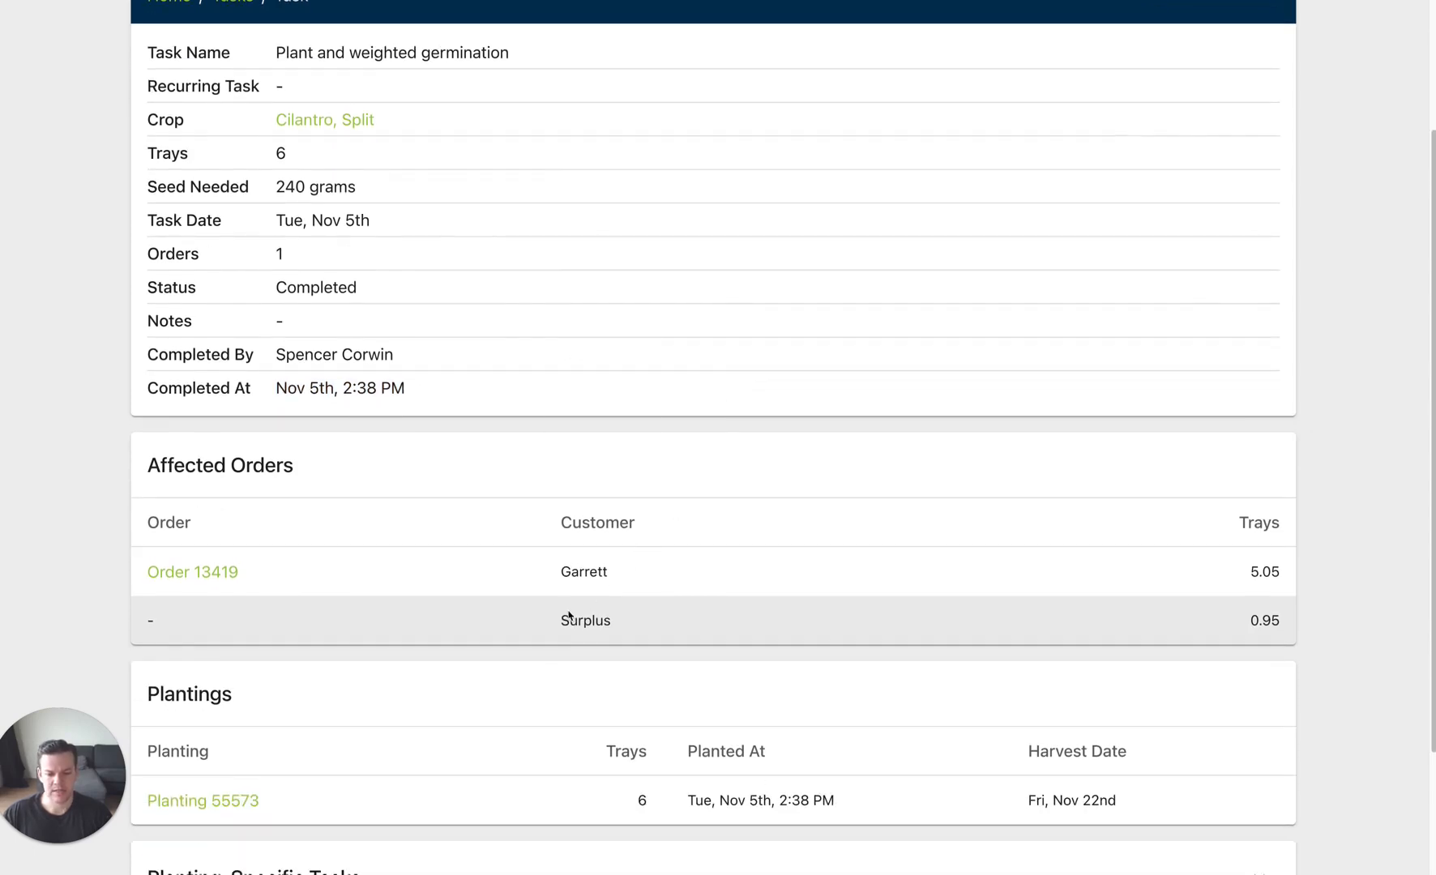
{"action": "left_click_drag", "start_coordinate": [565, 620], "coordinate": [1269, 623]}
{"action": "left_click", "coordinate": [1283, 625]}
{"action": "left_click_drag", "start_coordinate": [1251, 621], "coordinate": [1278, 620]}
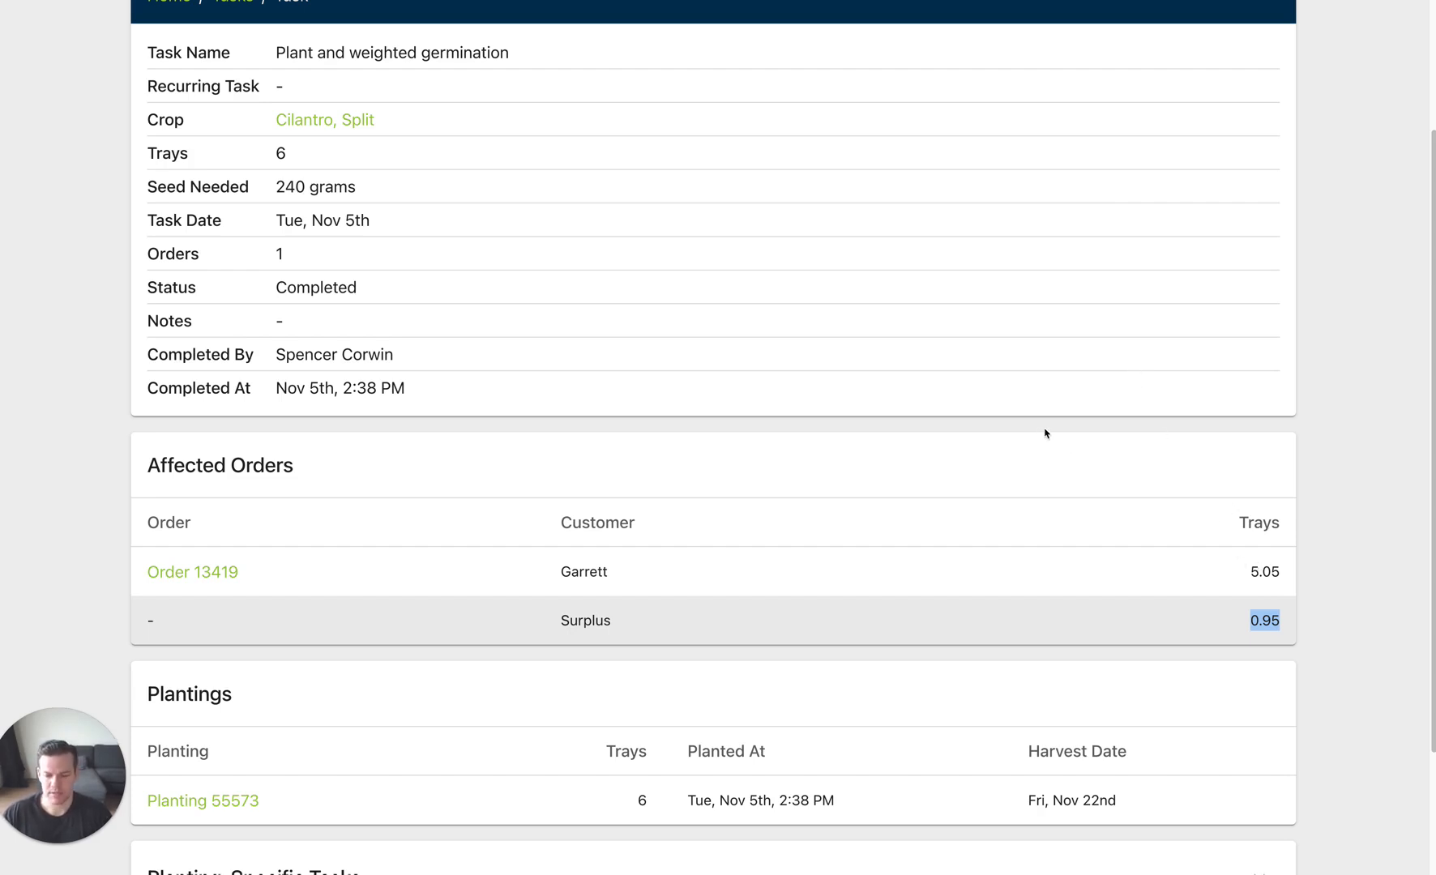
{"action": "left_click", "coordinate": [1020, 400]}
{"action": "scroll", "coordinate": [1005, 388], "scroll_direction": "up", "scroll_amount": 2}
{"action": "scroll", "coordinate": [1005, 388], "scroll_direction": "up", "scroll_amount": 1}
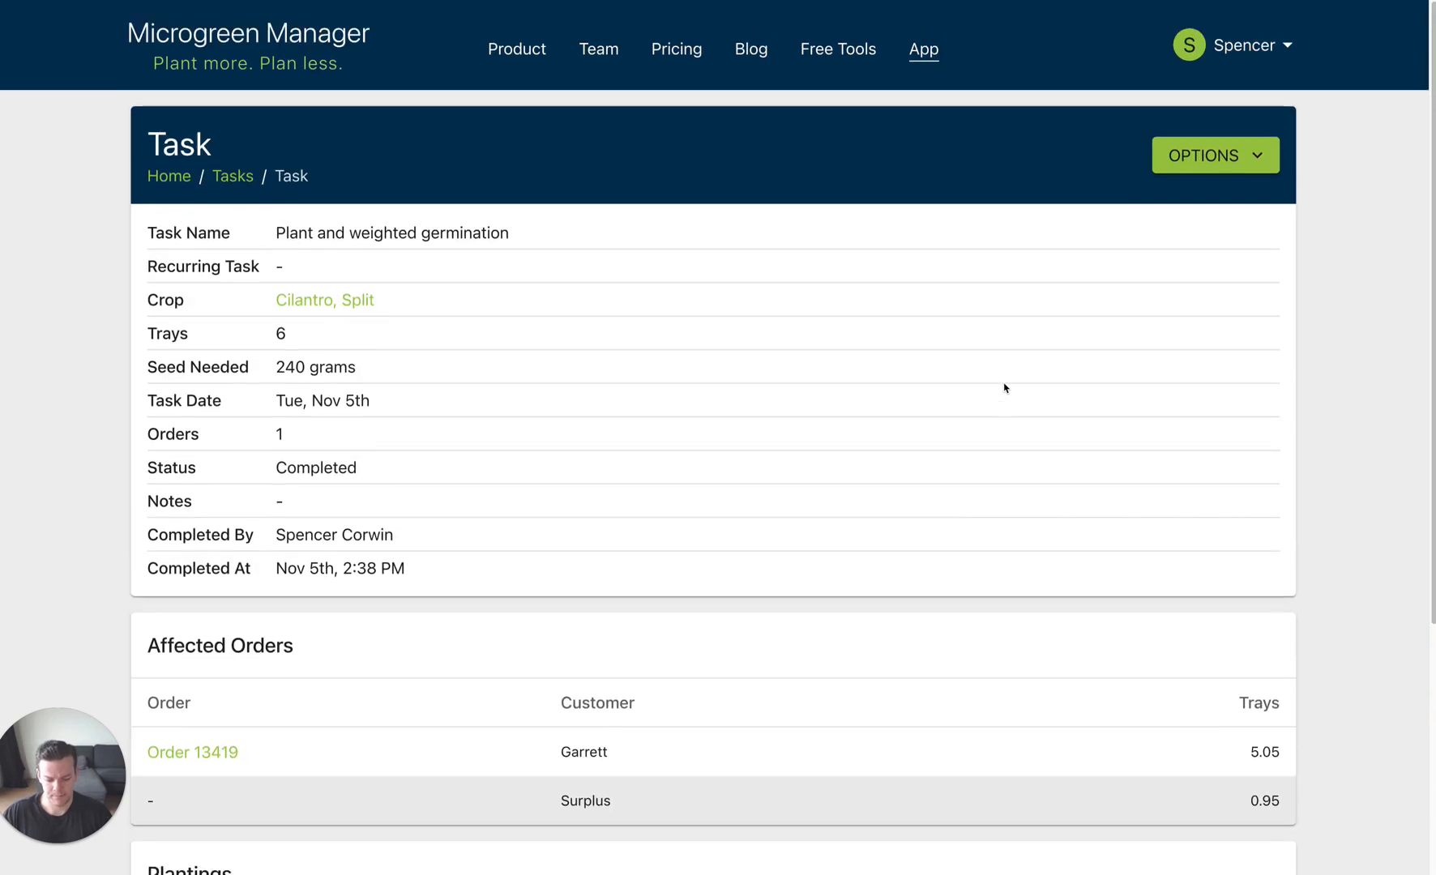
Step: Go to the dashboard and review the Nov 5th trays and seed needed for planting by crop
{"action": "left_click", "coordinate": [927, 59]}
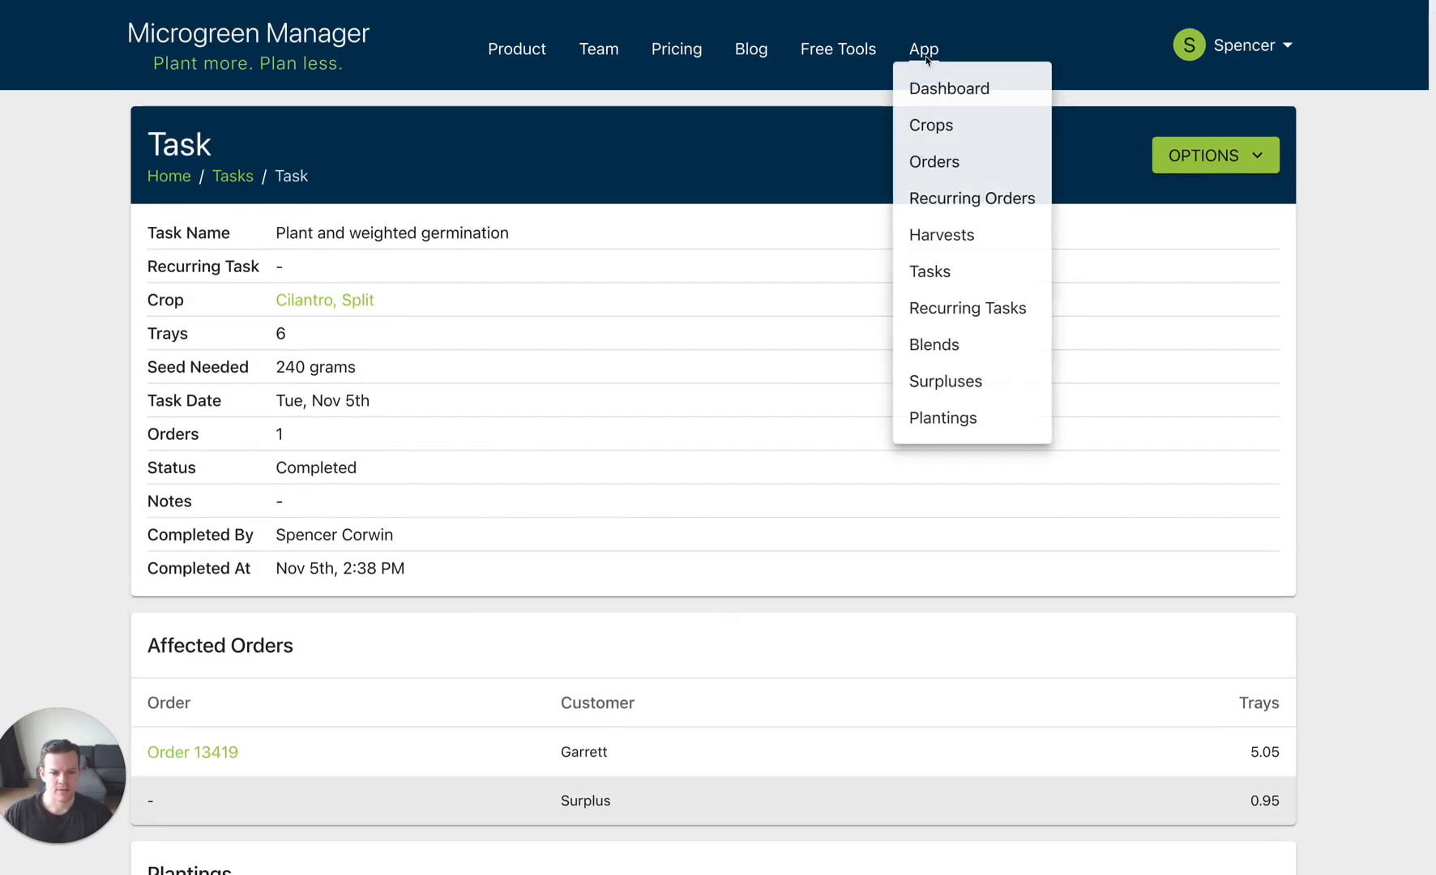
{"action": "left_click", "coordinate": [949, 88]}
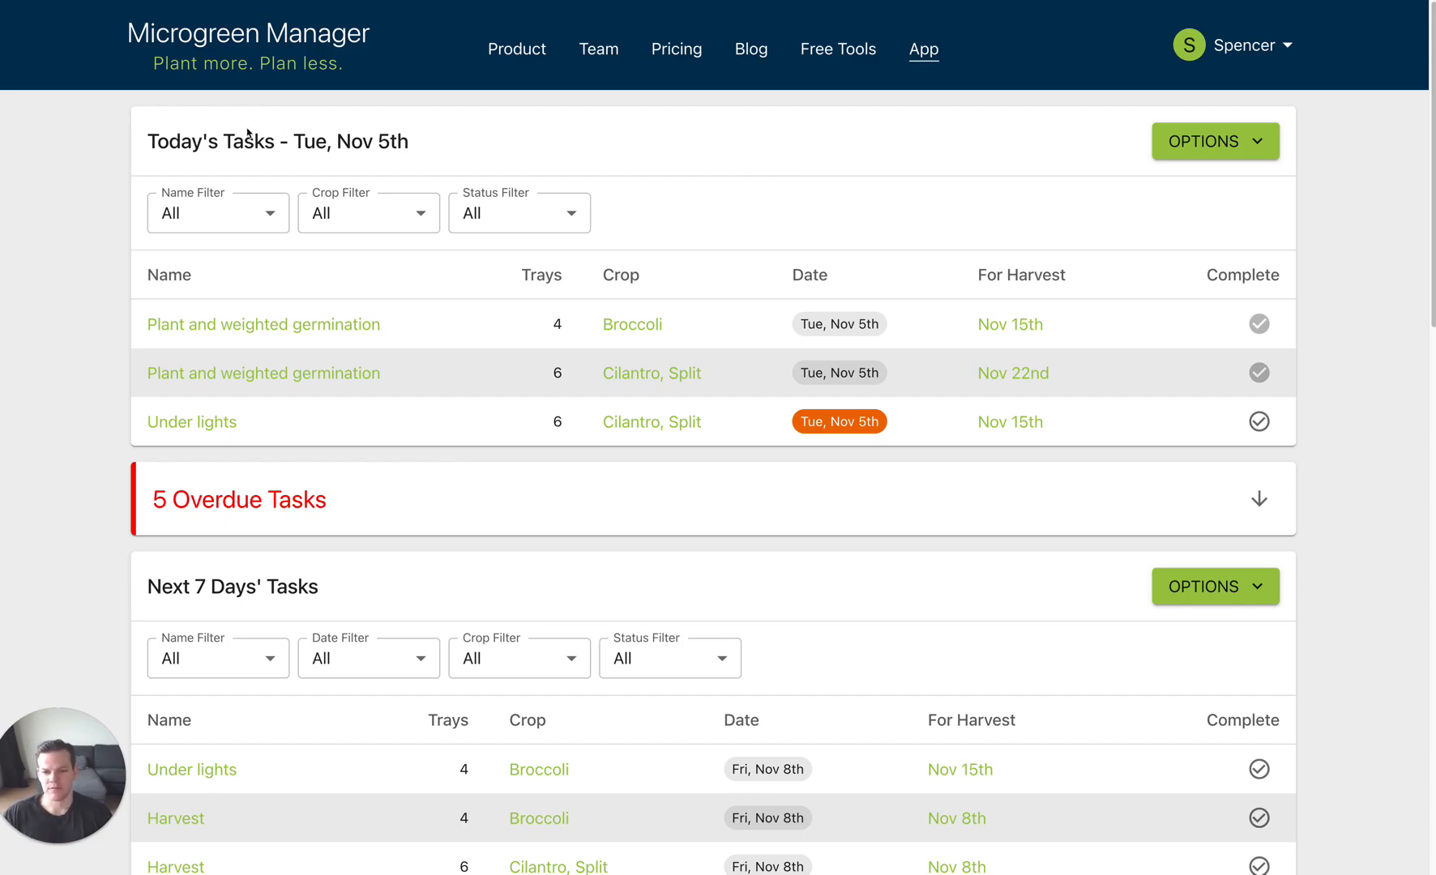
{"action": "scroll", "coordinate": [379, 143], "scroll_direction": "down", "scroll_amount": 3}
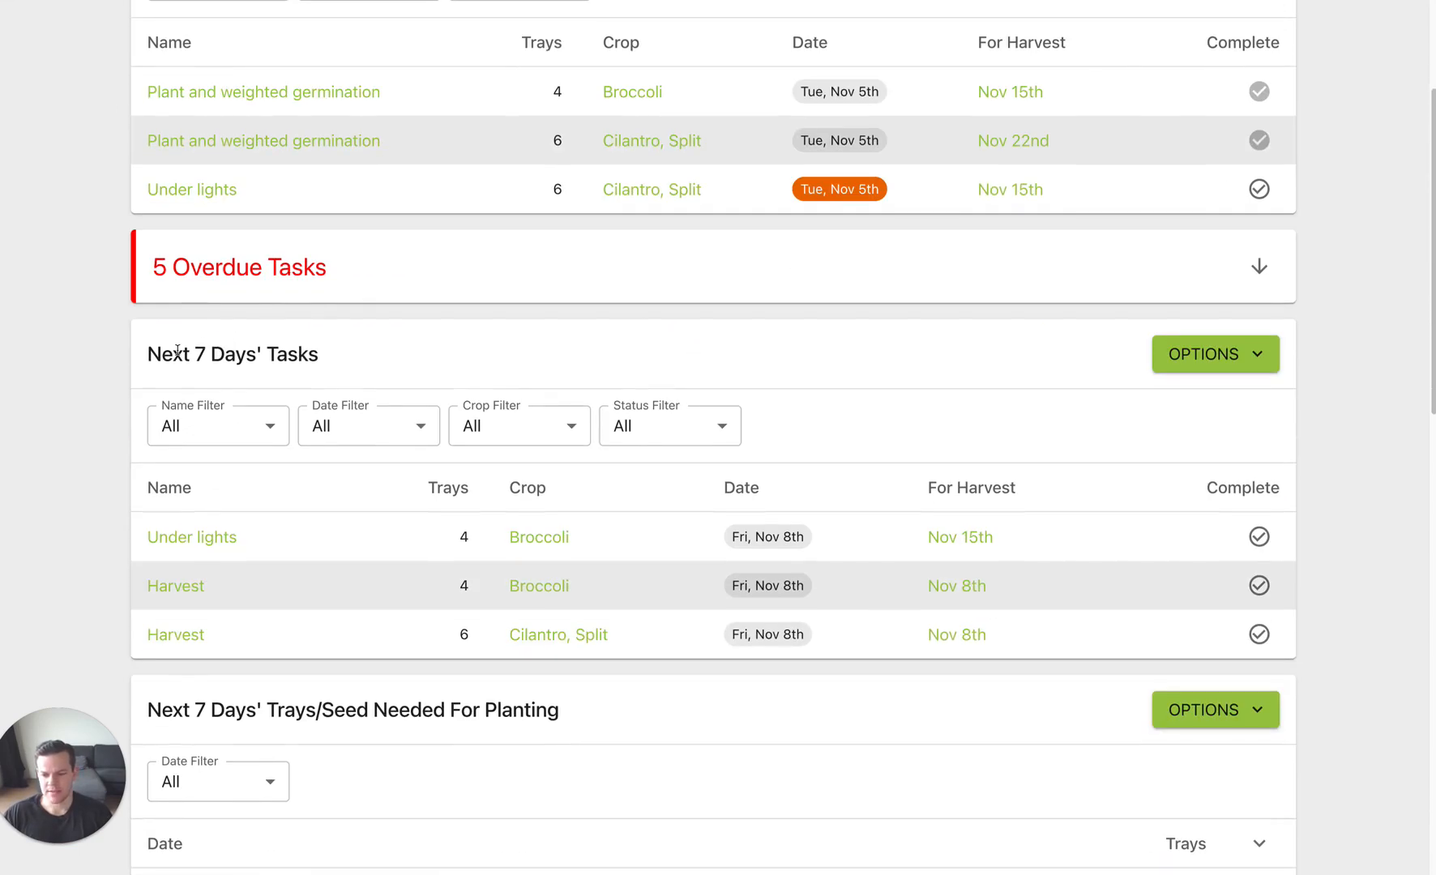
{"action": "scroll", "coordinate": [340, 356], "scroll_direction": "down", "scroll_amount": 5}
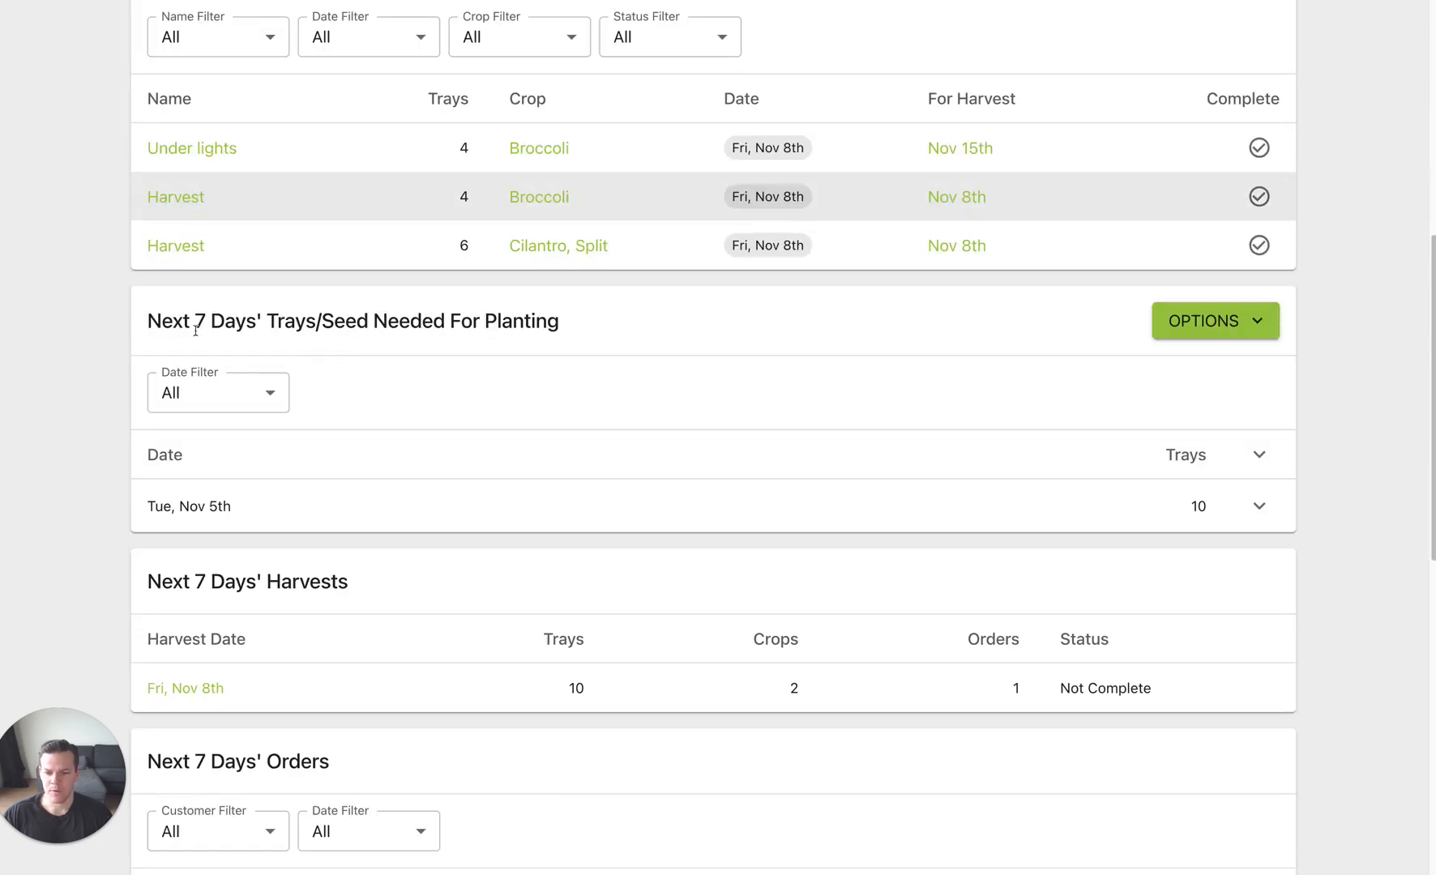
{"action": "left_click_drag", "start_coordinate": [196, 330], "coordinate": [512, 331]}
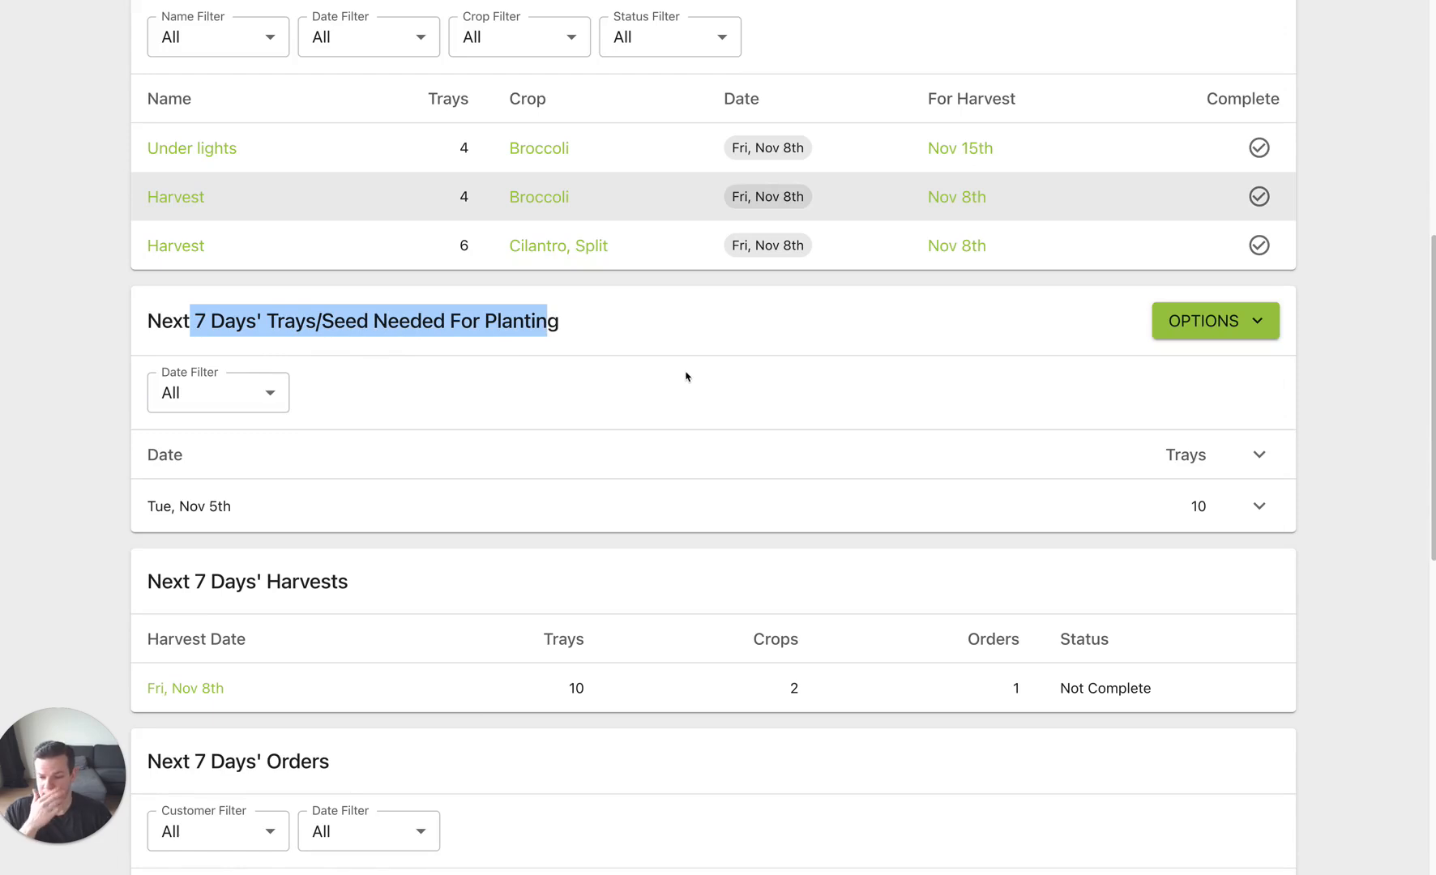
{"action": "left_click", "coordinate": [1026, 451]}
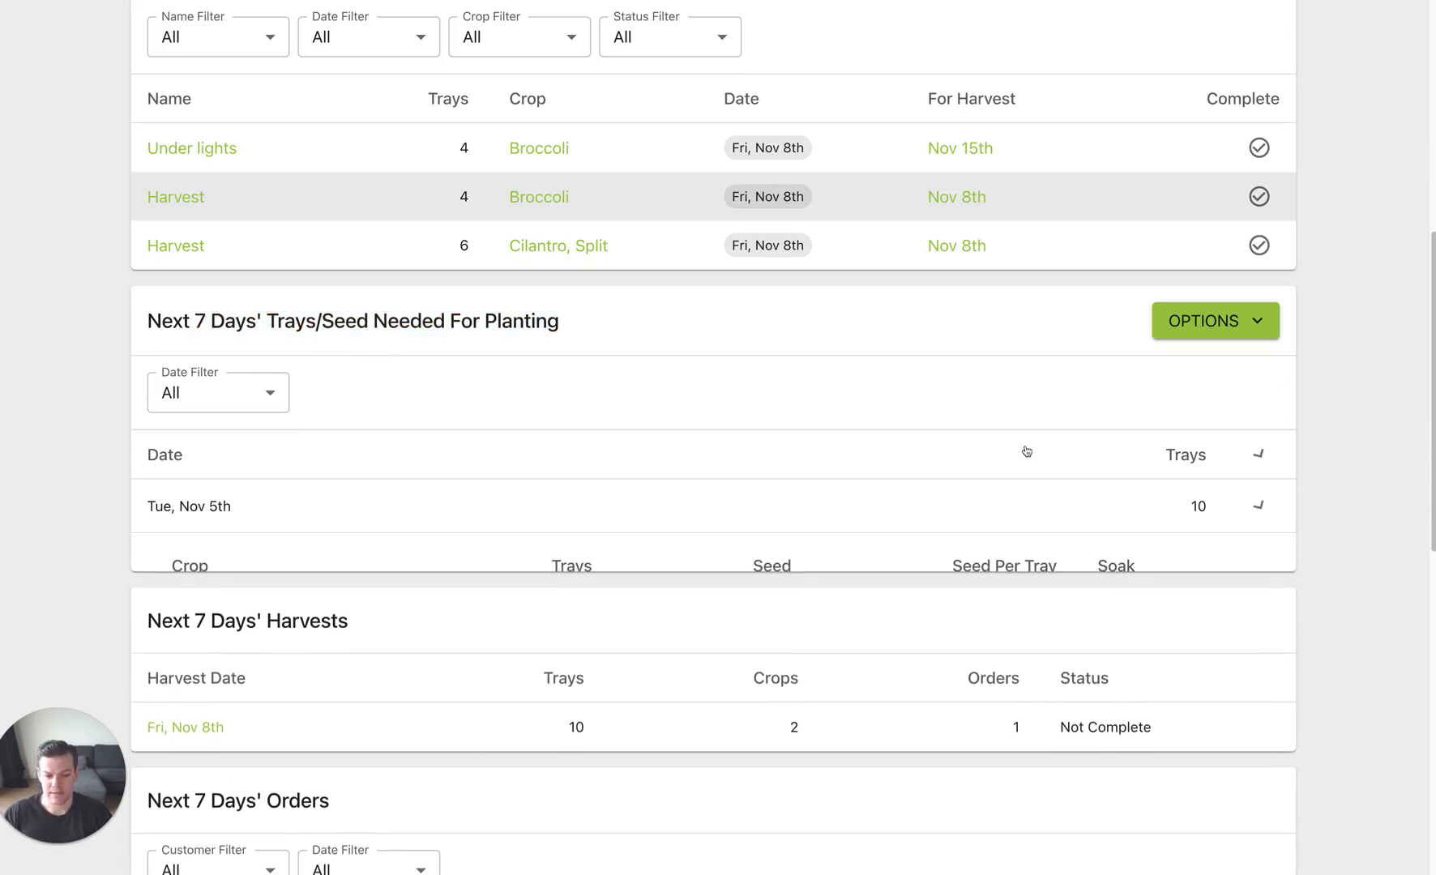
{"action": "left_click", "coordinate": [1026, 455]}
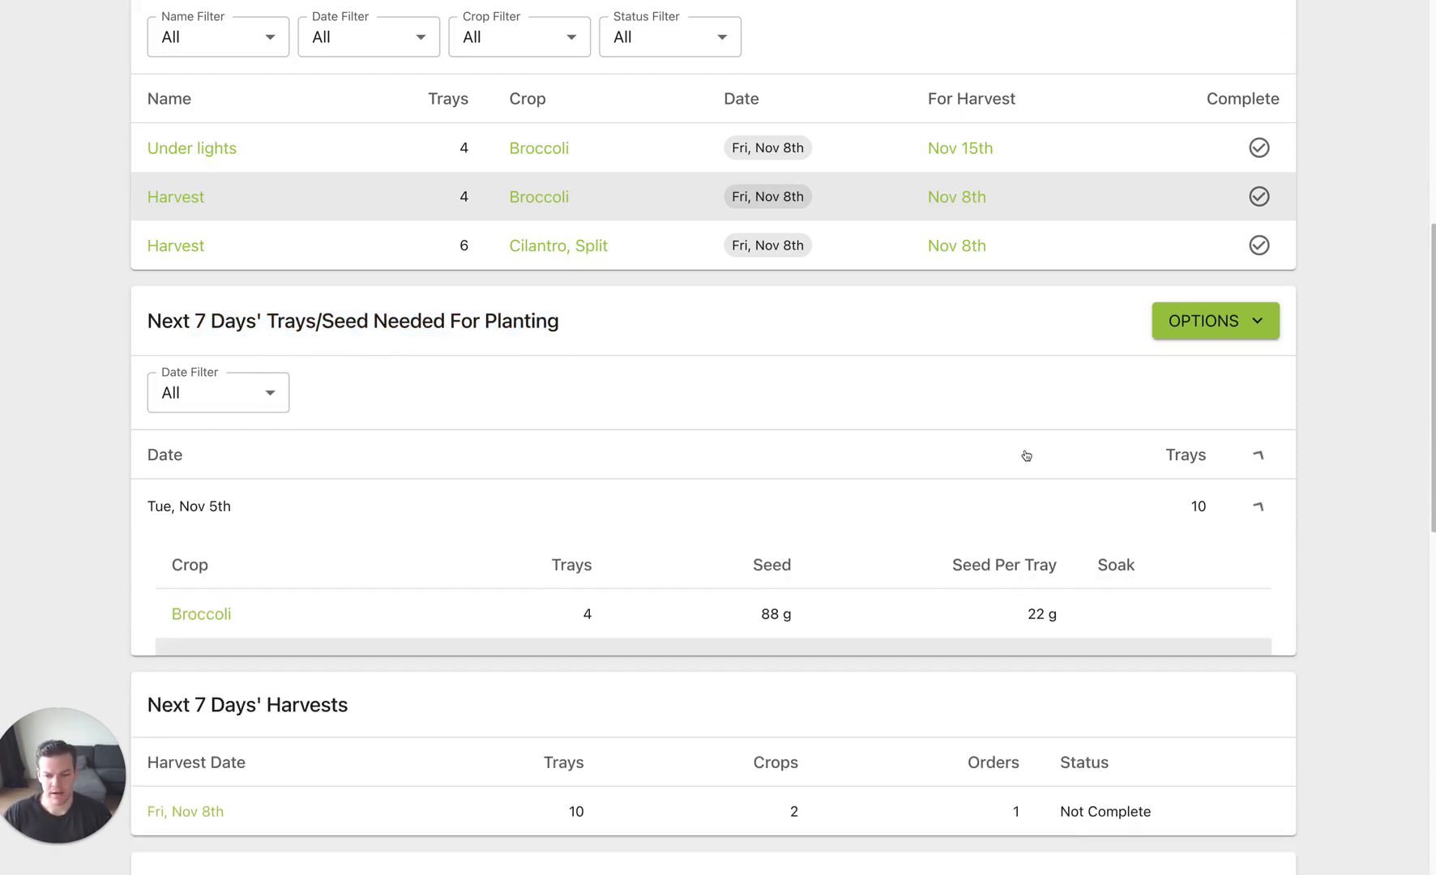
{"action": "scroll", "coordinate": [1023, 453], "scroll_direction": "down", "scroll_amount": 3}
{"action": "scroll", "coordinate": [316, 381], "scroll_direction": "down", "scroll_amount": 2}
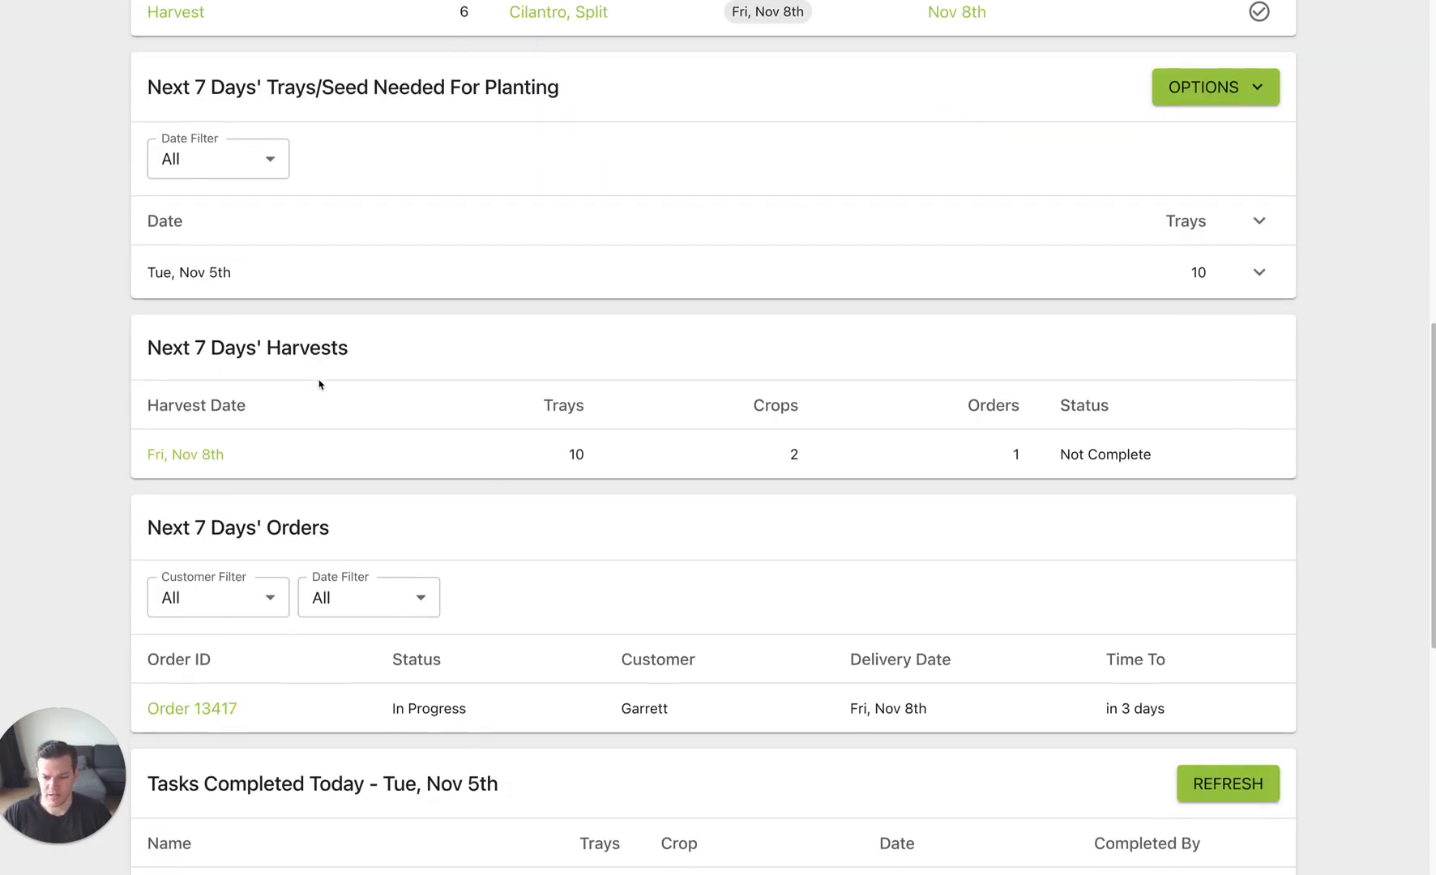
{"action": "scroll", "coordinate": [397, 416], "scroll_direction": "down", "scroll_amount": 4}
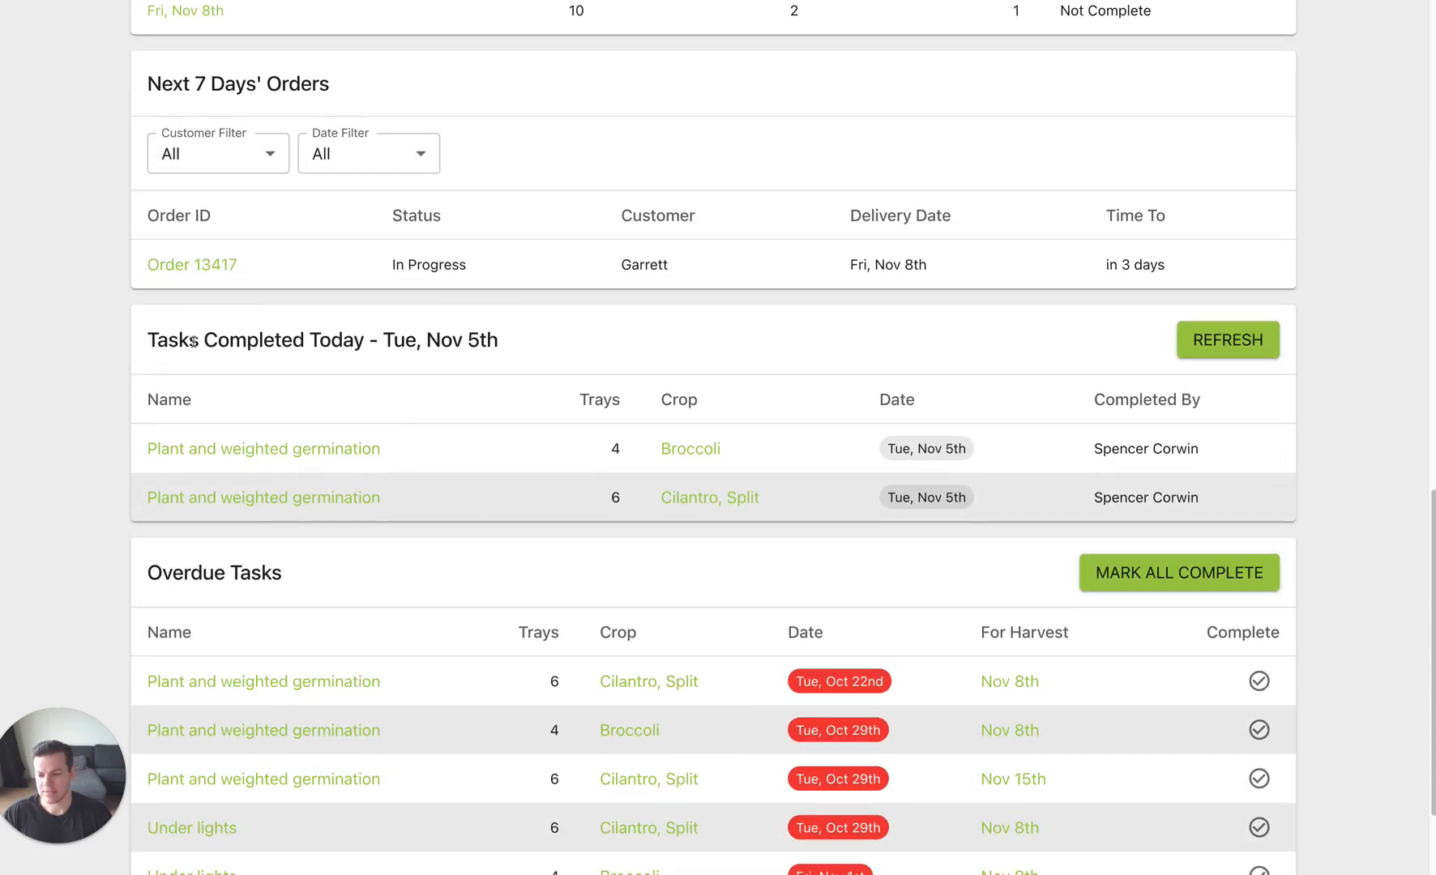
Step: Mark all five overdue tasks complete so Overdue Tasks shows 0
{"action": "left_click_drag", "start_coordinate": [169, 340], "coordinate": [486, 340]}
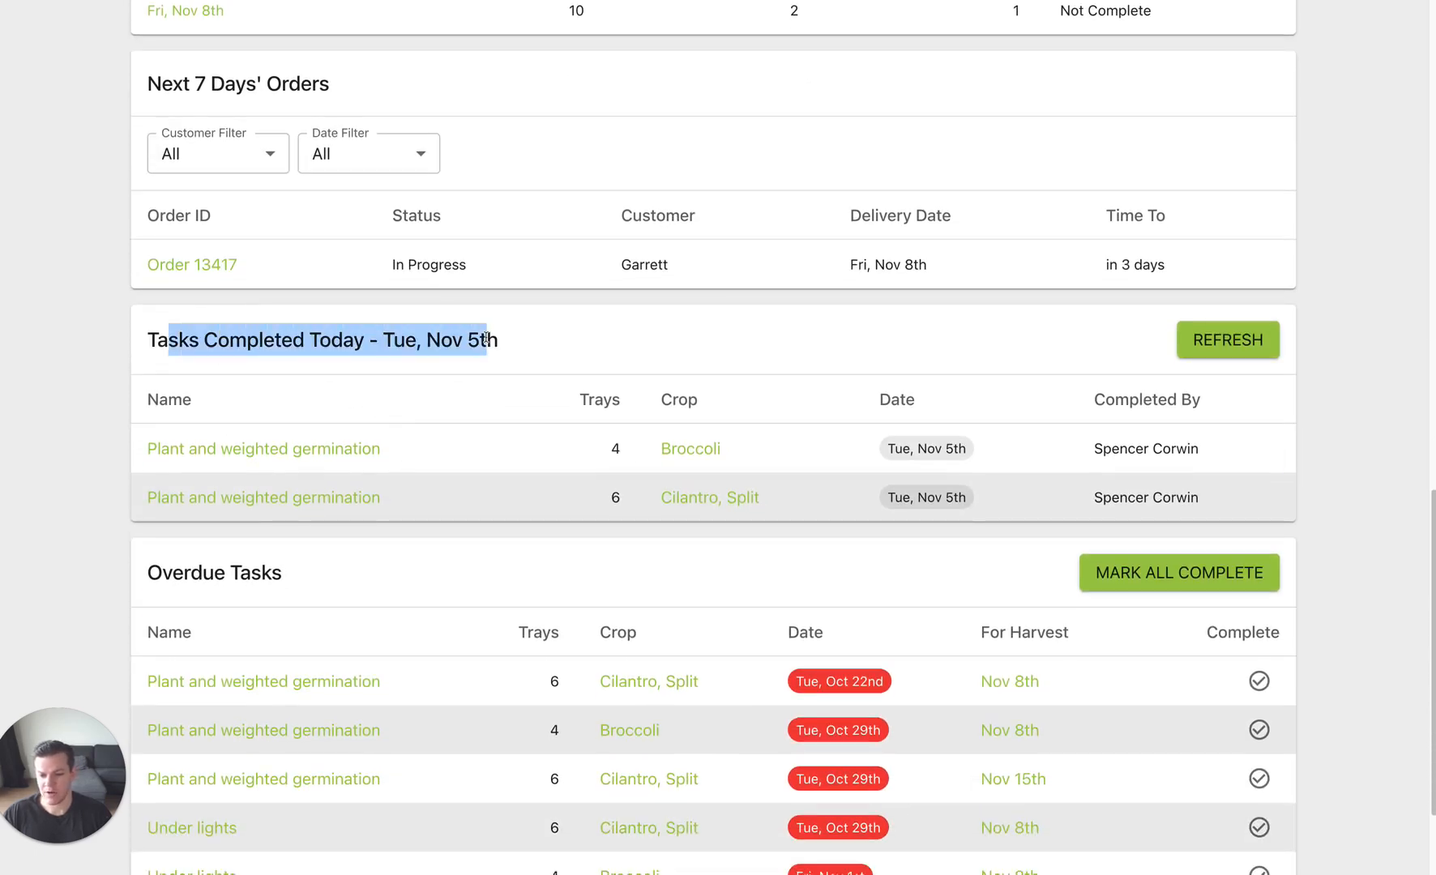
{"action": "scroll", "coordinate": [487, 336], "scroll_direction": "down", "scroll_amount": 2}
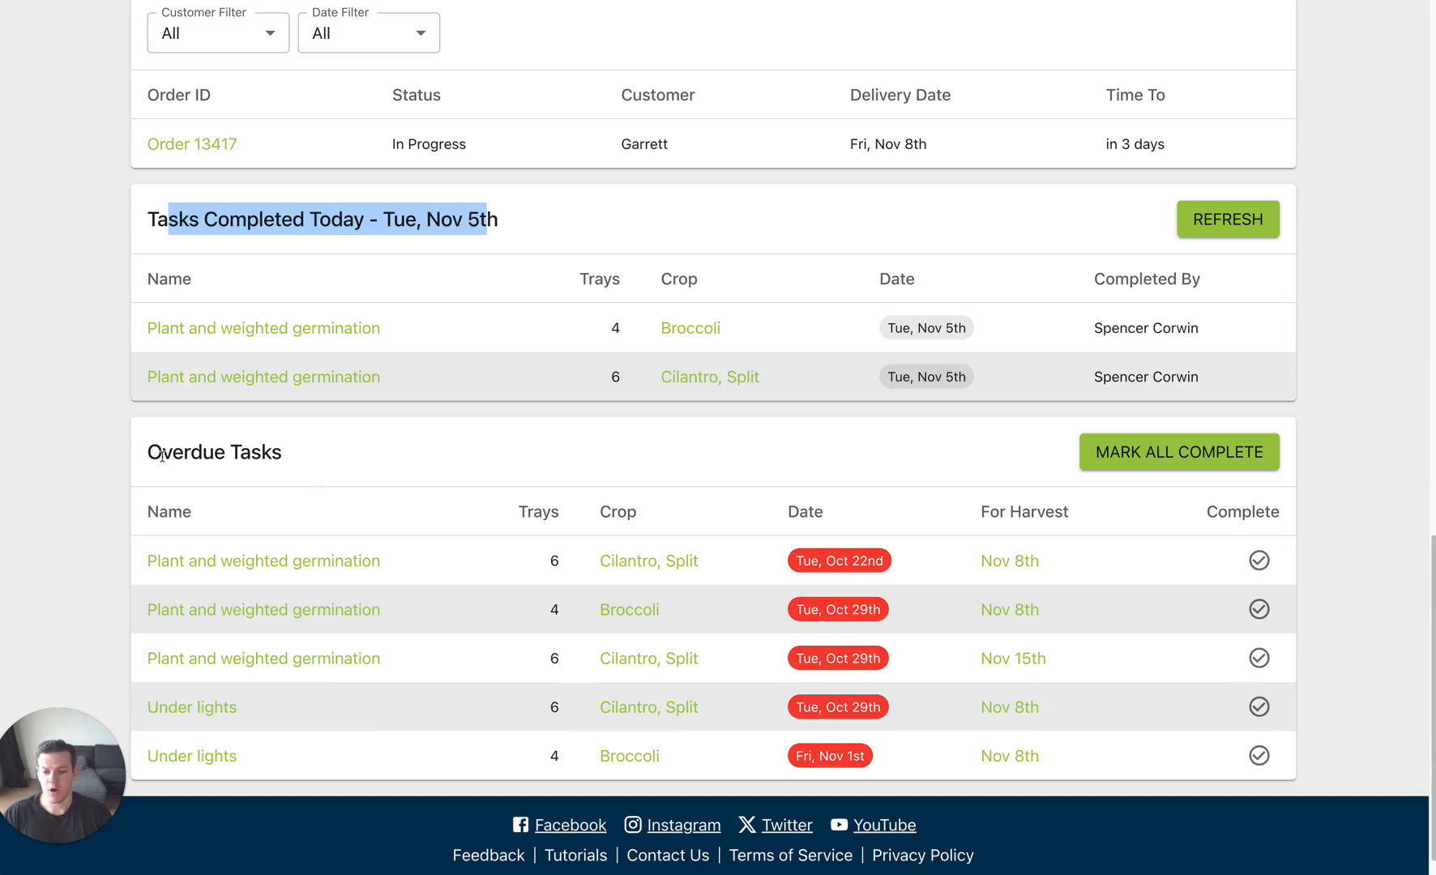
{"action": "left_click_drag", "start_coordinate": [162, 456], "coordinate": [321, 456]}
{"action": "left_click", "coordinate": [427, 452]}
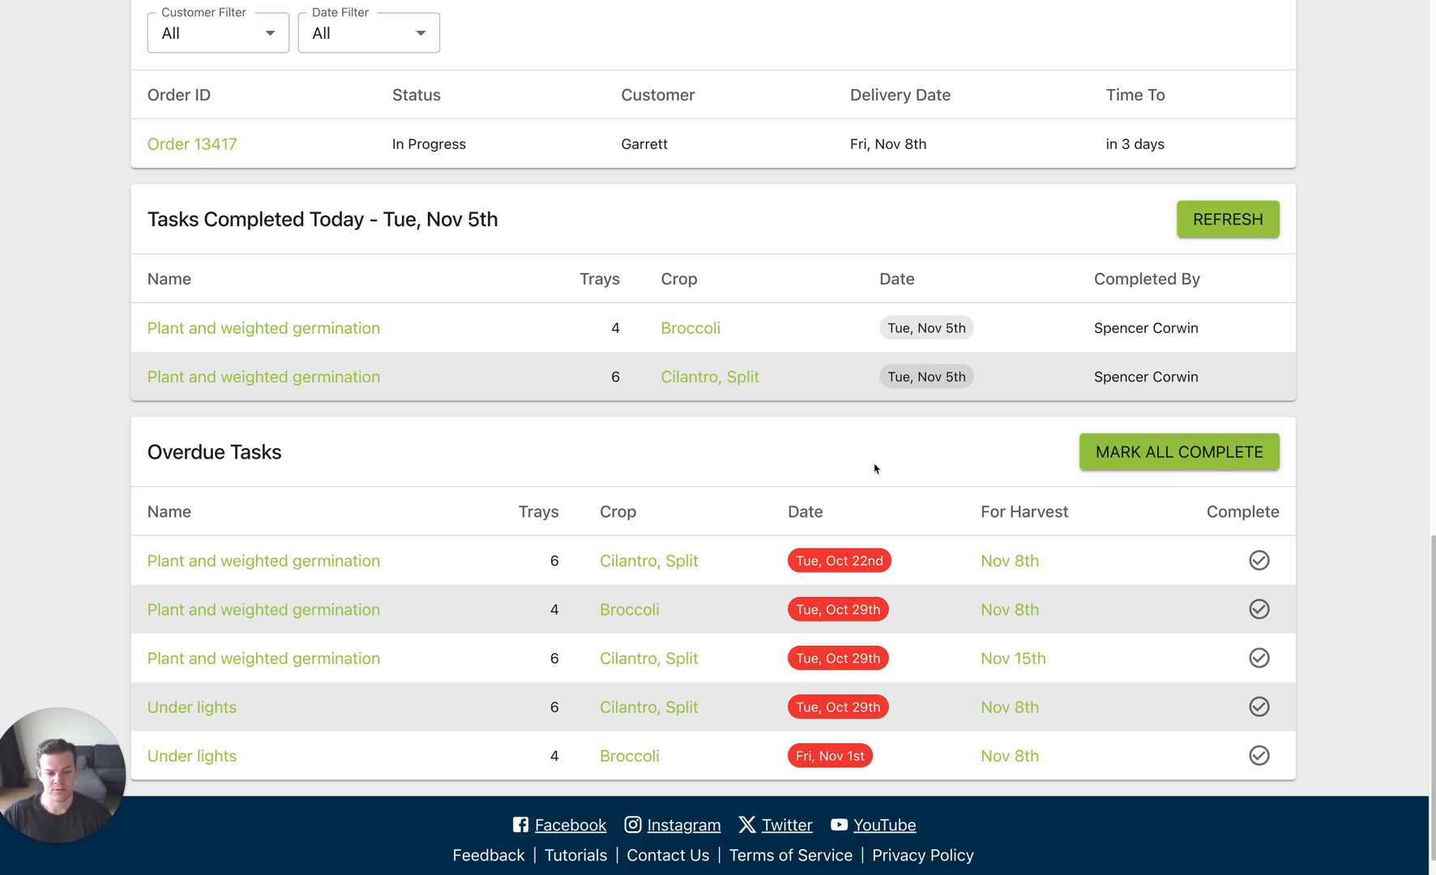
{"action": "left_click", "coordinate": [1161, 450]}
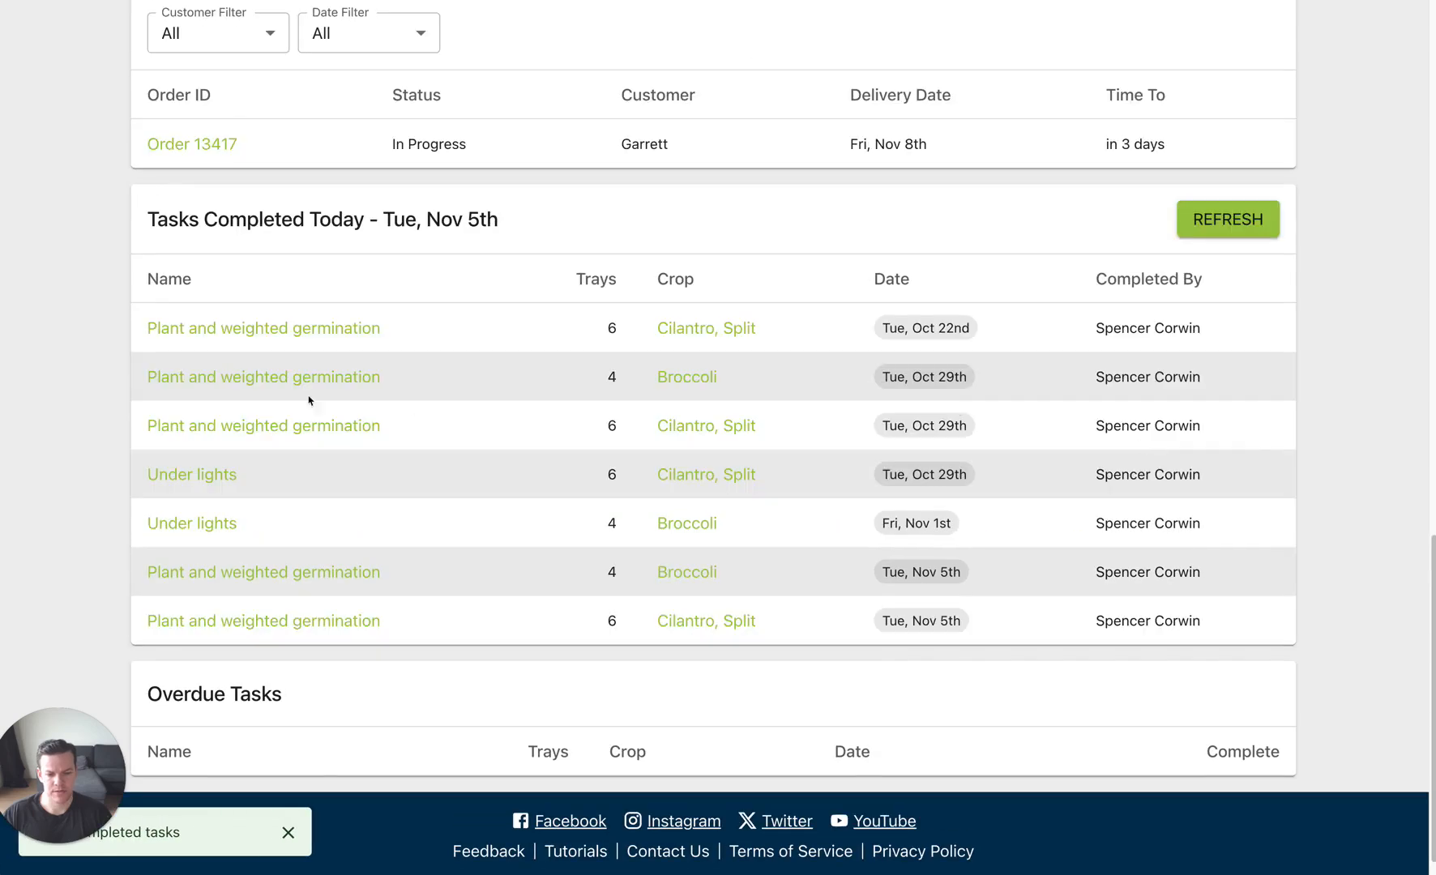
{"action": "left_click_drag", "start_coordinate": [154, 222], "coordinate": [466, 302]}
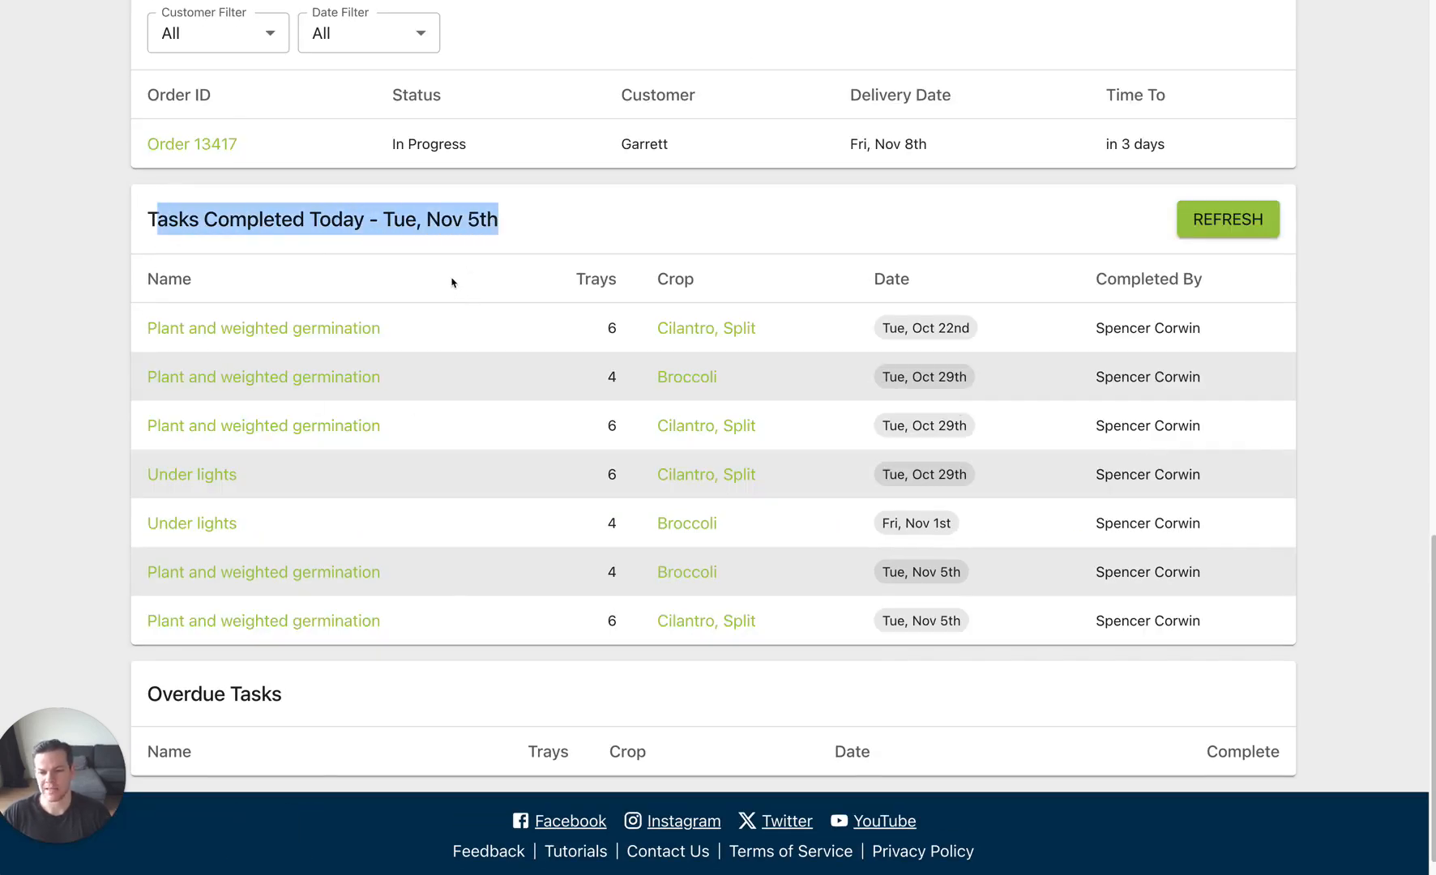
{"action": "left_click", "coordinate": [494, 283]}
{"action": "scroll", "coordinate": [513, 288], "scroll_direction": "up", "scroll_amount": 10}
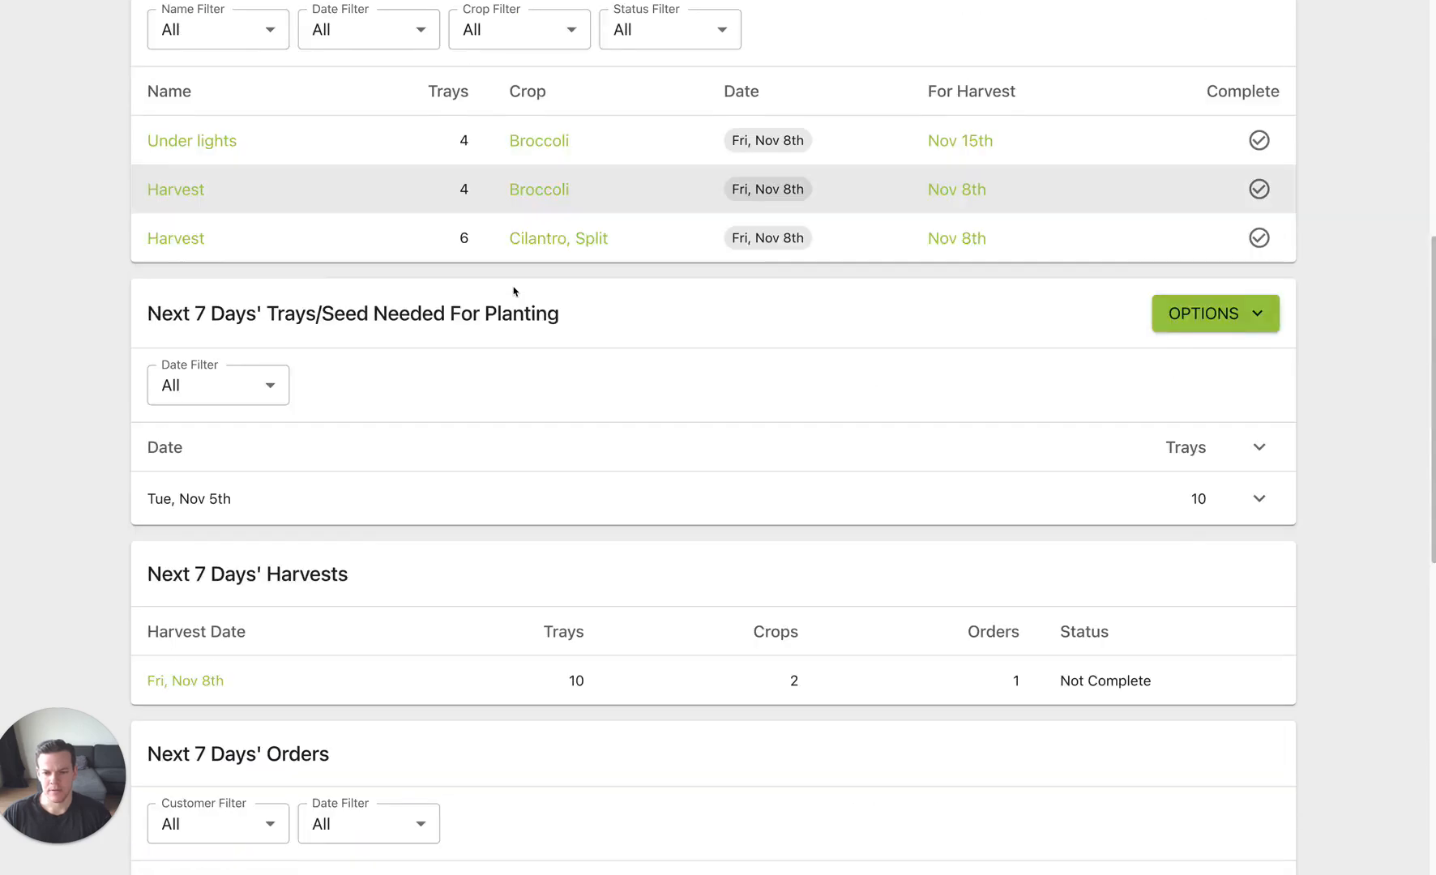
{"action": "scroll", "coordinate": [513, 288], "scroll_direction": "up", "scroll_amount": 8}
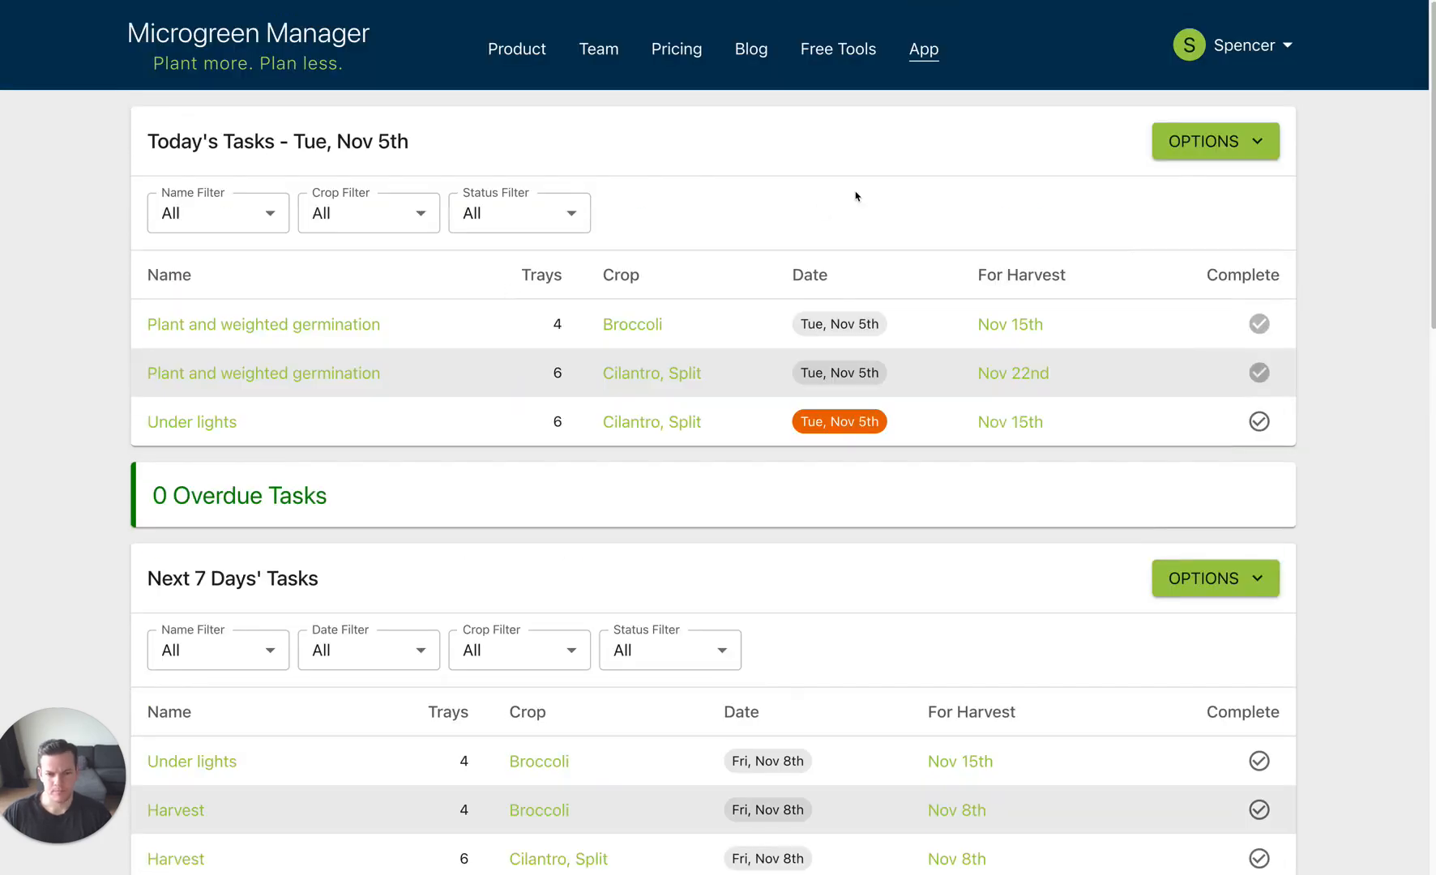
{"action": "left_click", "coordinate": [921, 65]}
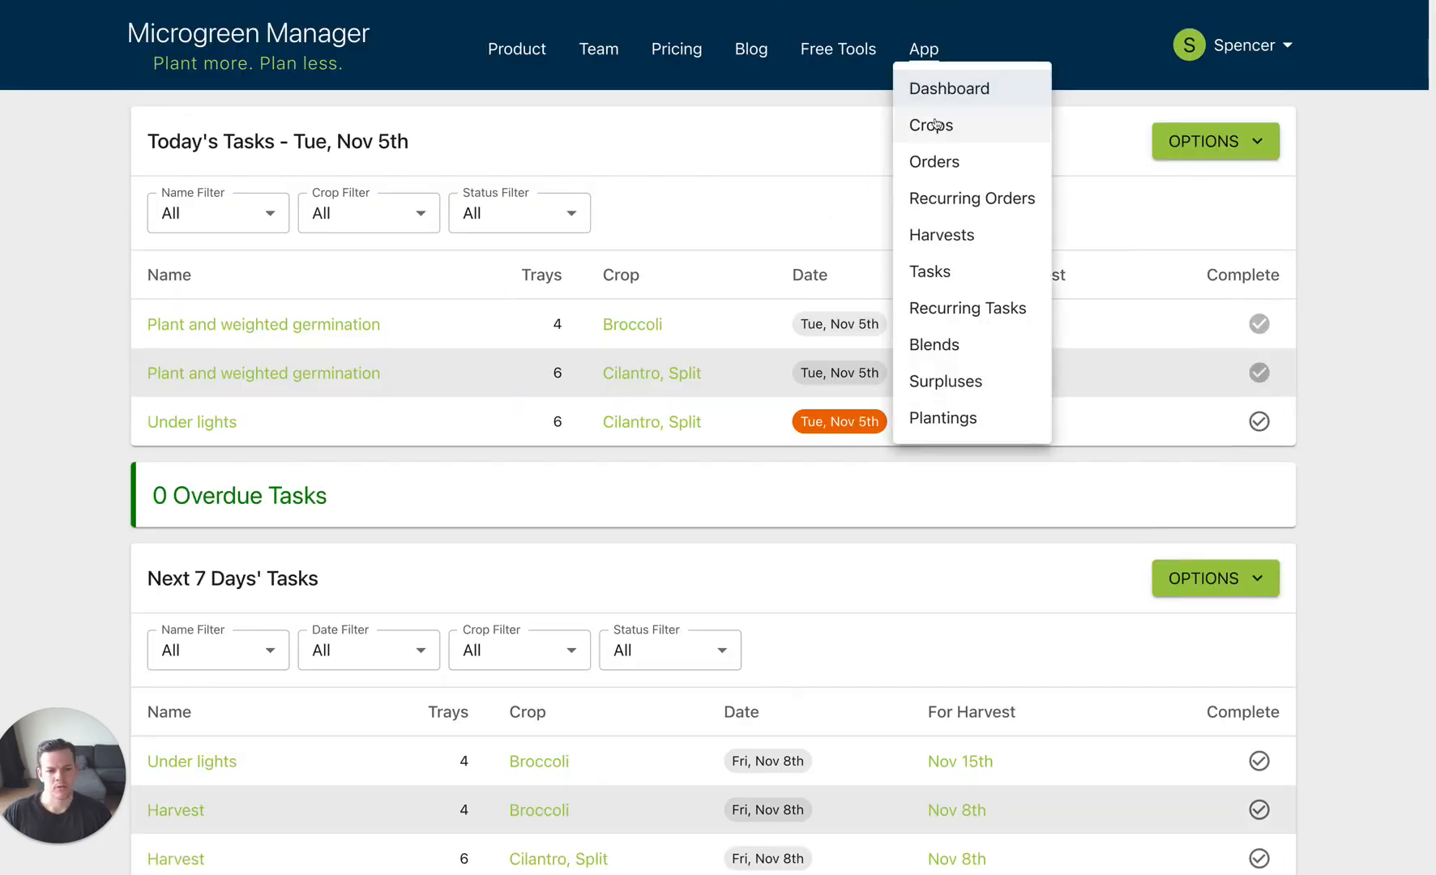
{"action": "left_click", "coordinate": [949, 236]}
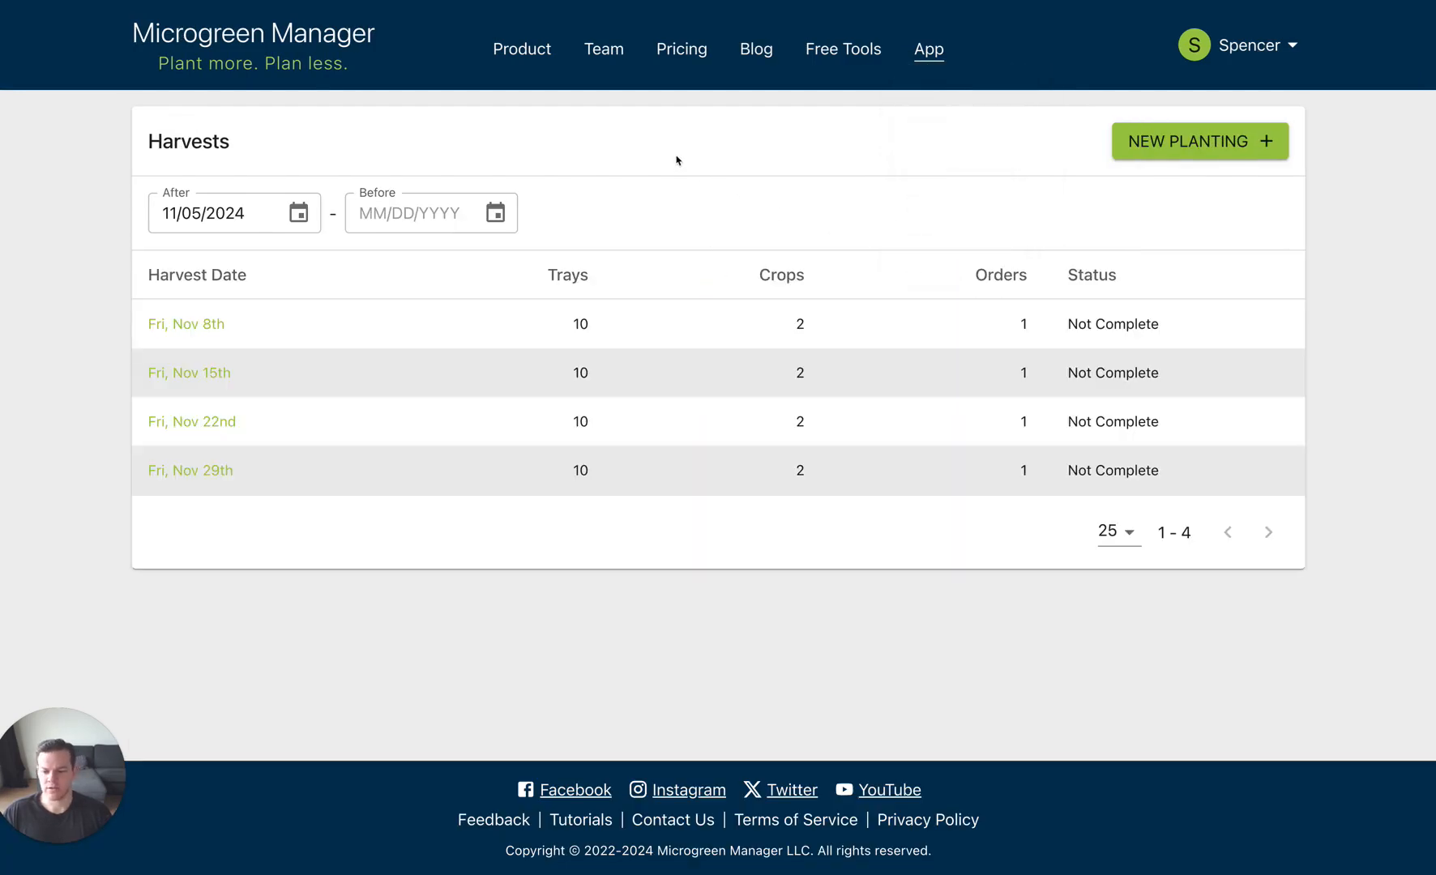
{"action": "left_click", "coordinate": [213, 327]}
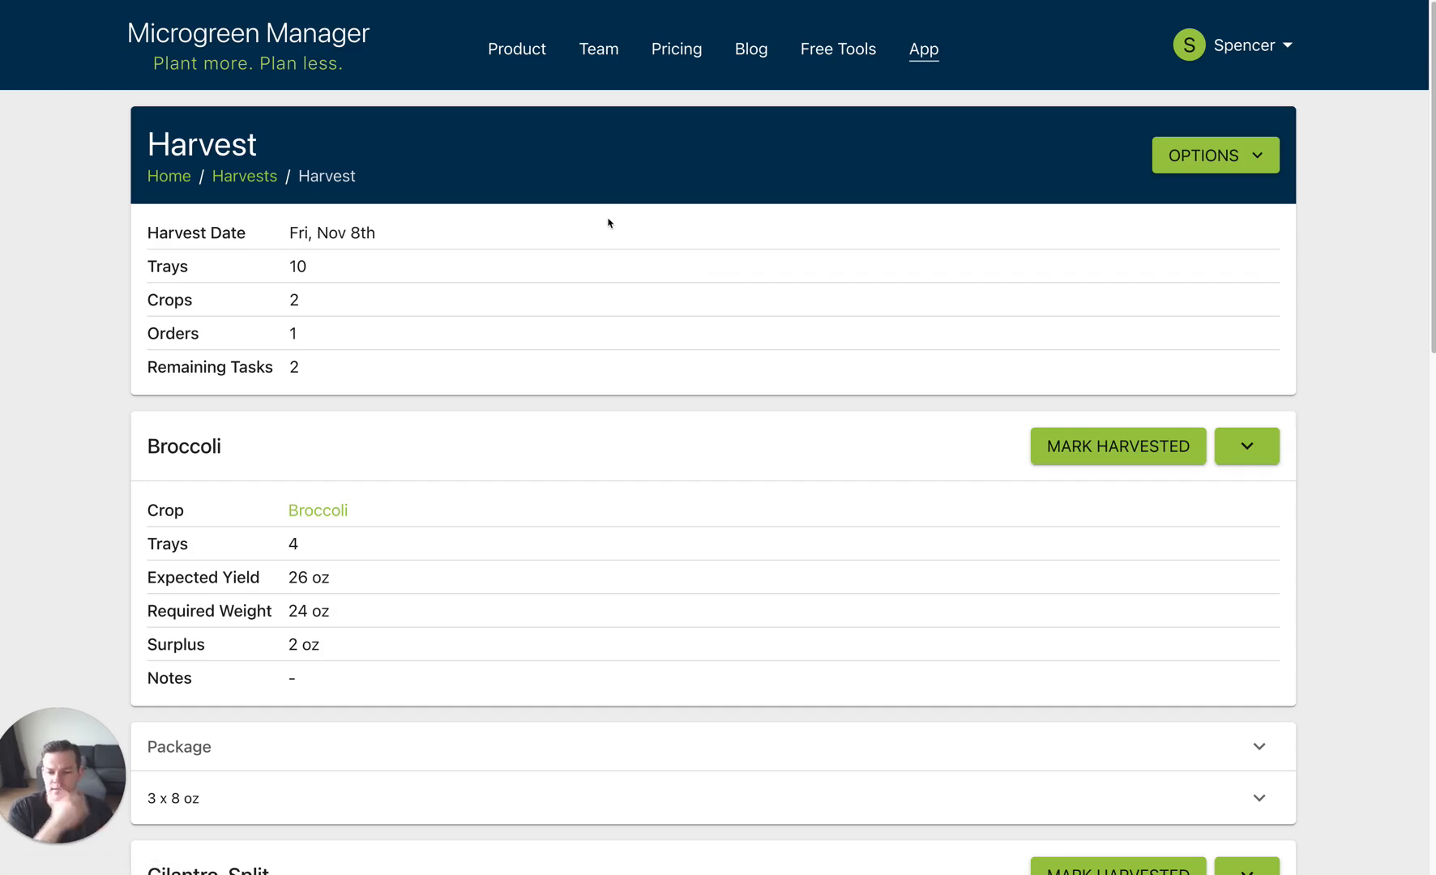
{"action": "scroll", "coordinate": [613, 217], "scroll_direction": "down", "scroll_amount": 1}
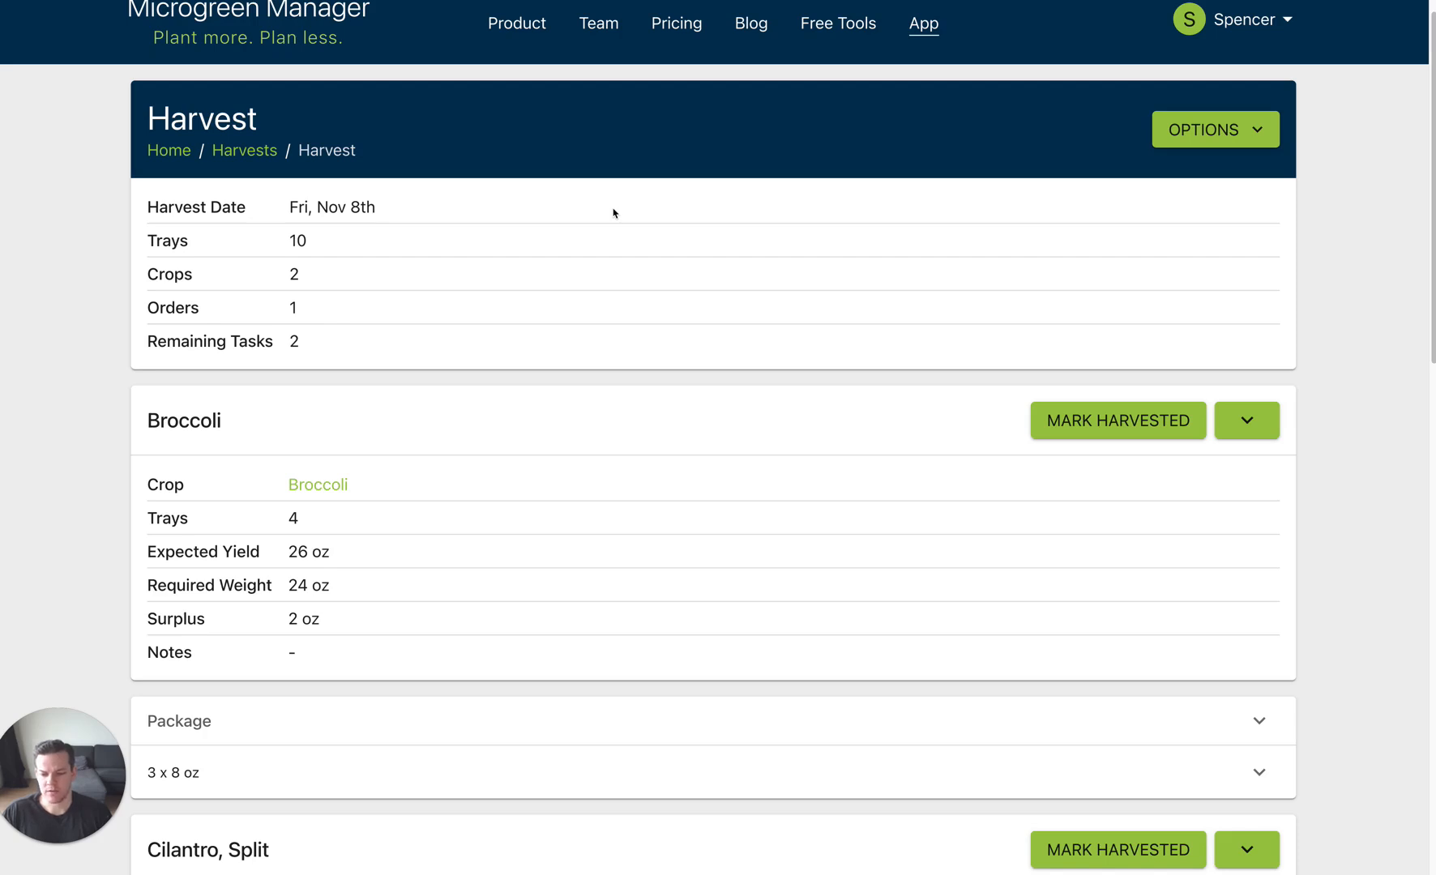
{"action": "scroll", "coordinate": [614, 213], "scroll_direction": "down", "scroll_amount": 4}
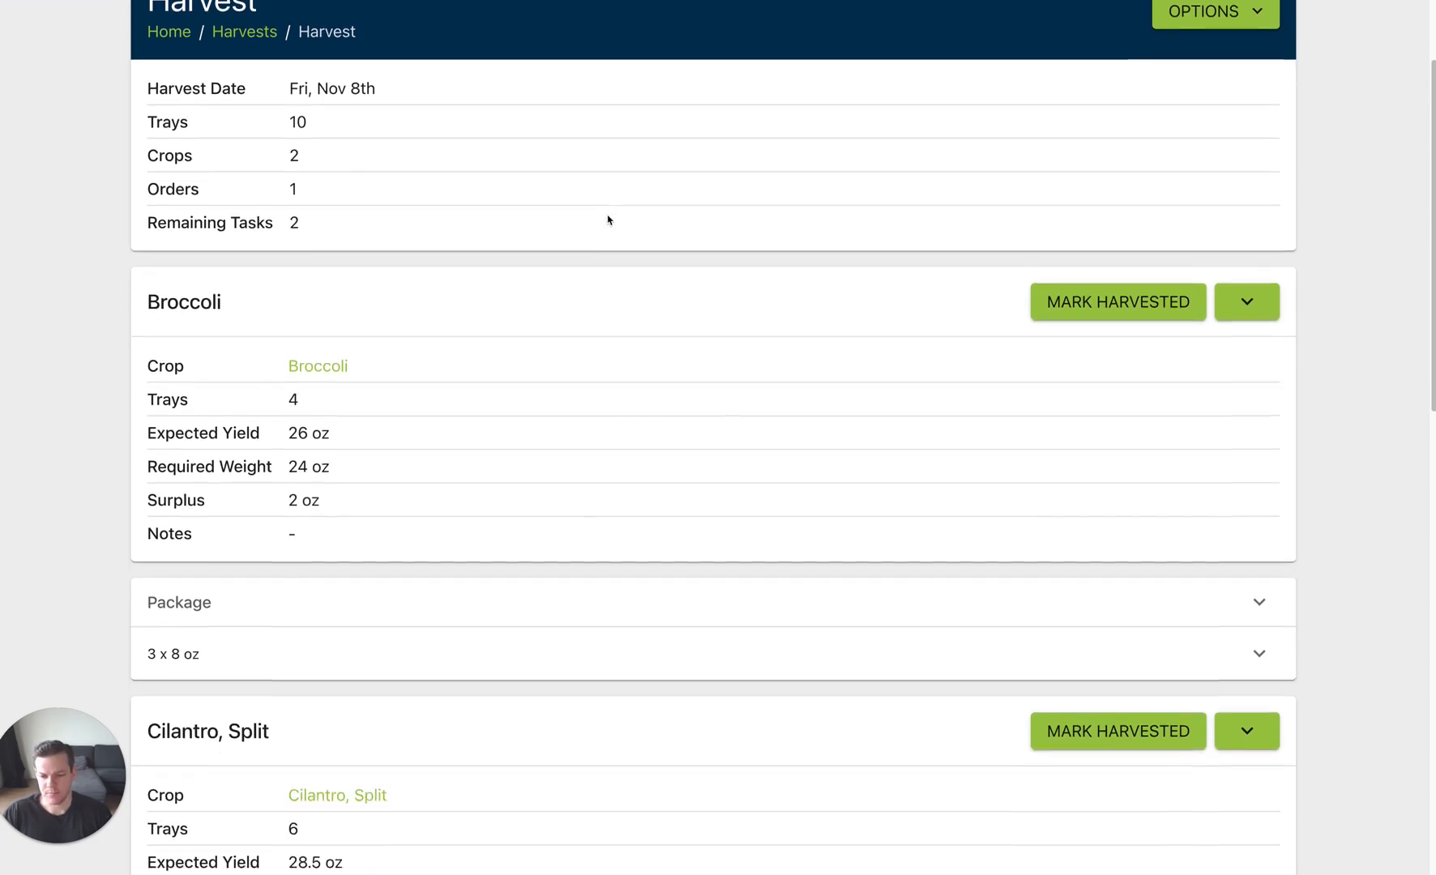
{"action": "scroll", "coordinate": [608, 219], "scroll_direction": "down", "scroll_amount": 1}
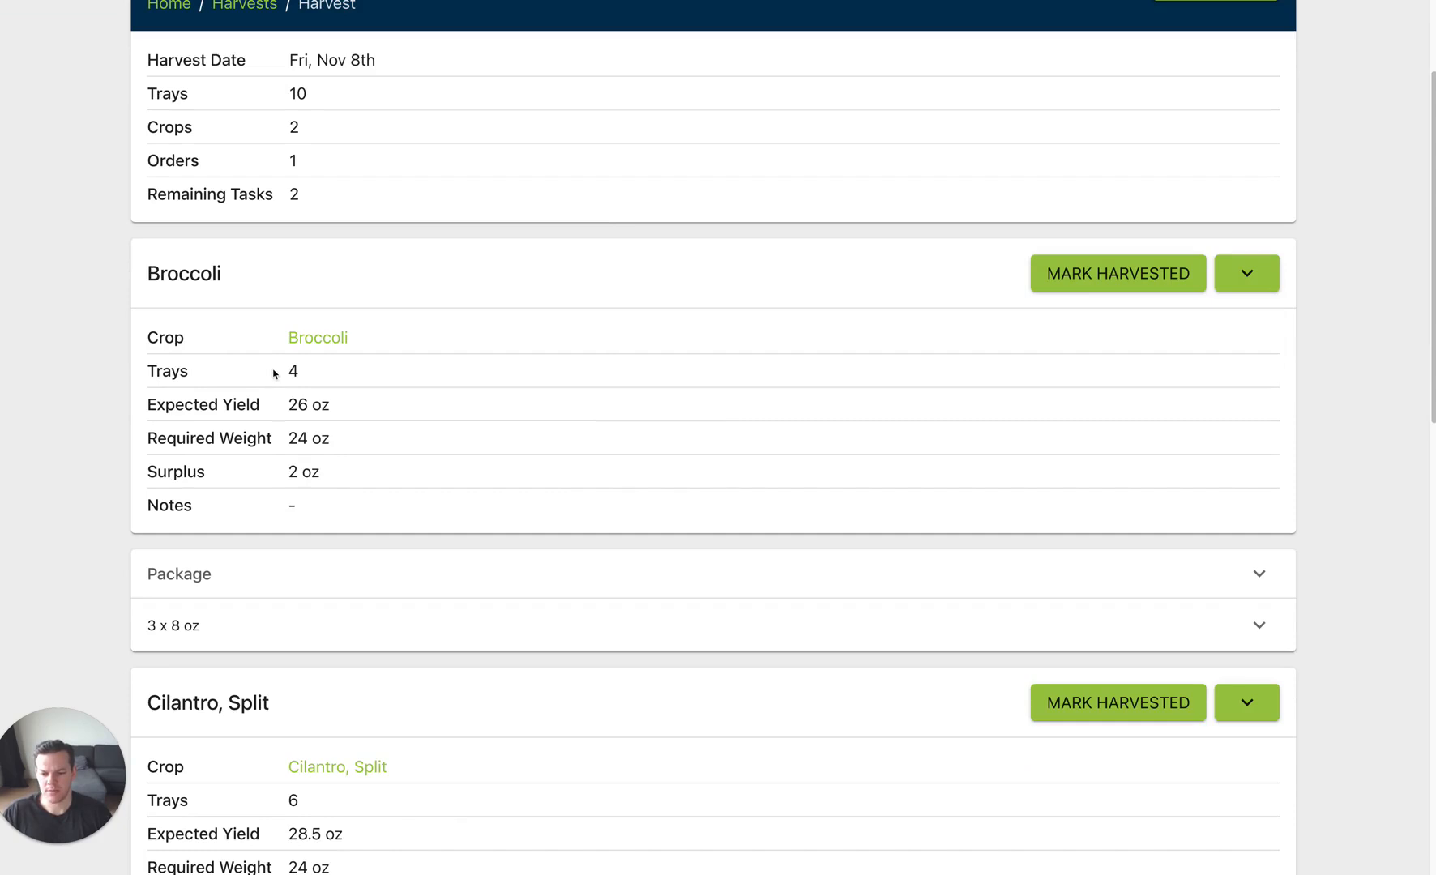
{"action": "double_click", "coordinate": [293, 370]}
{"action": "scroll", "coordinate": [430, 373], "scroll_direction": "down", "scroll_amount": 1}
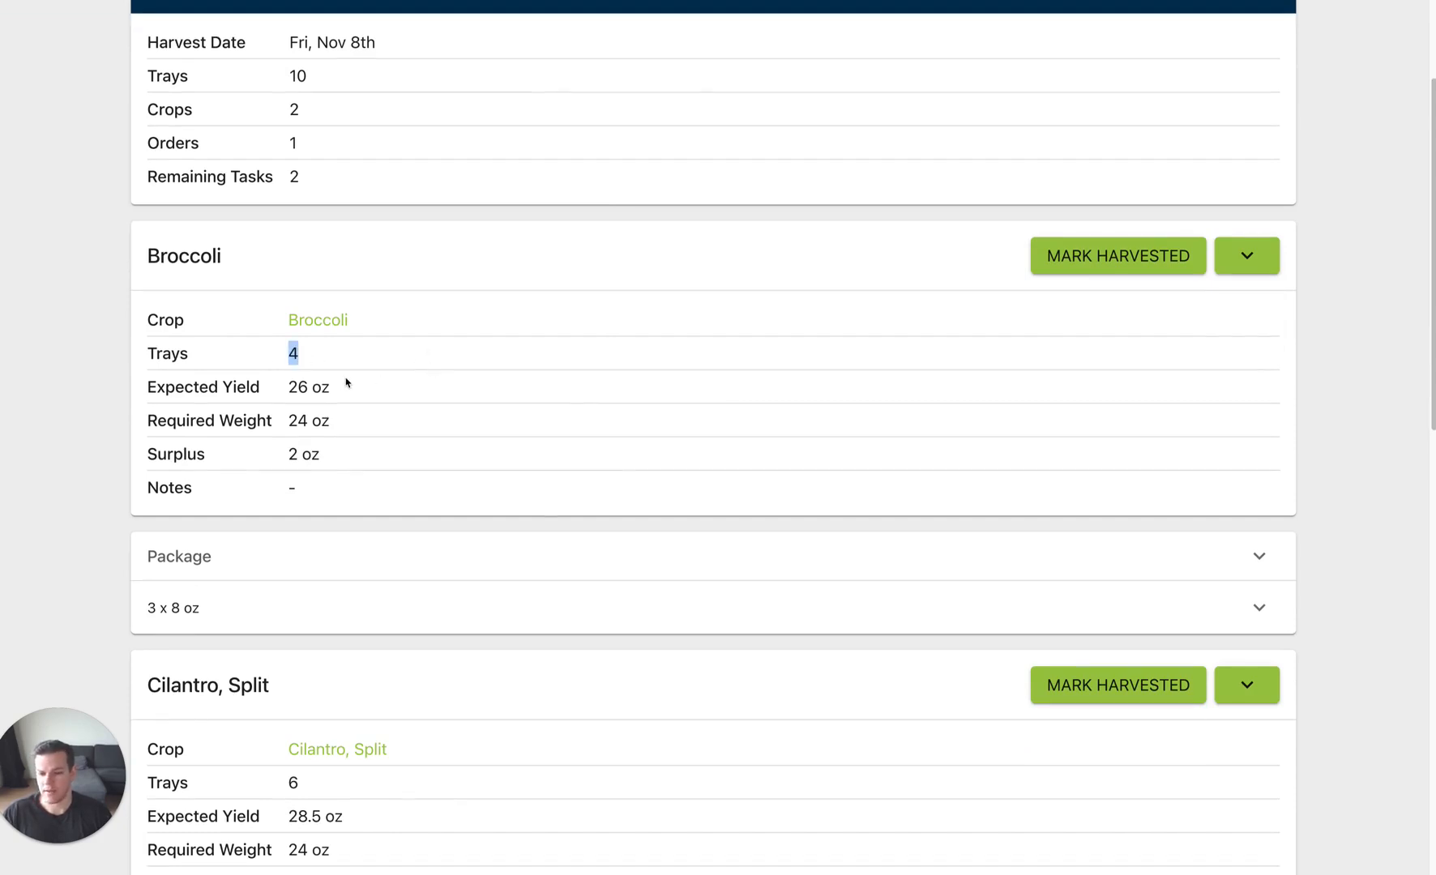
{"action": "left_click", "coordinate": [324, 387]}
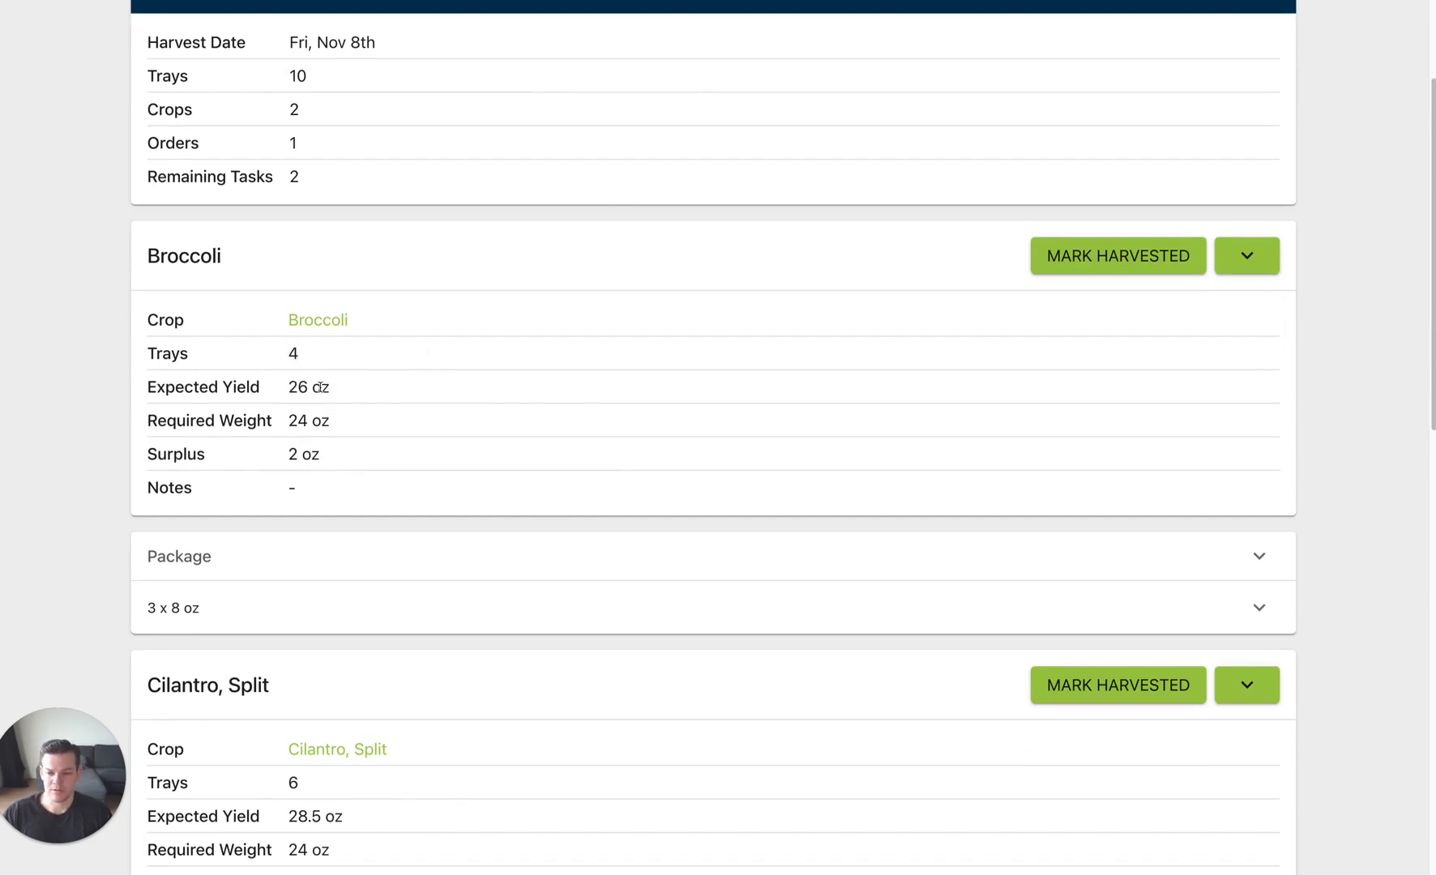
{"action": "scroll", "coordinate": [356, 393], "scroll_direction": "down", "scroll_amount": 1}
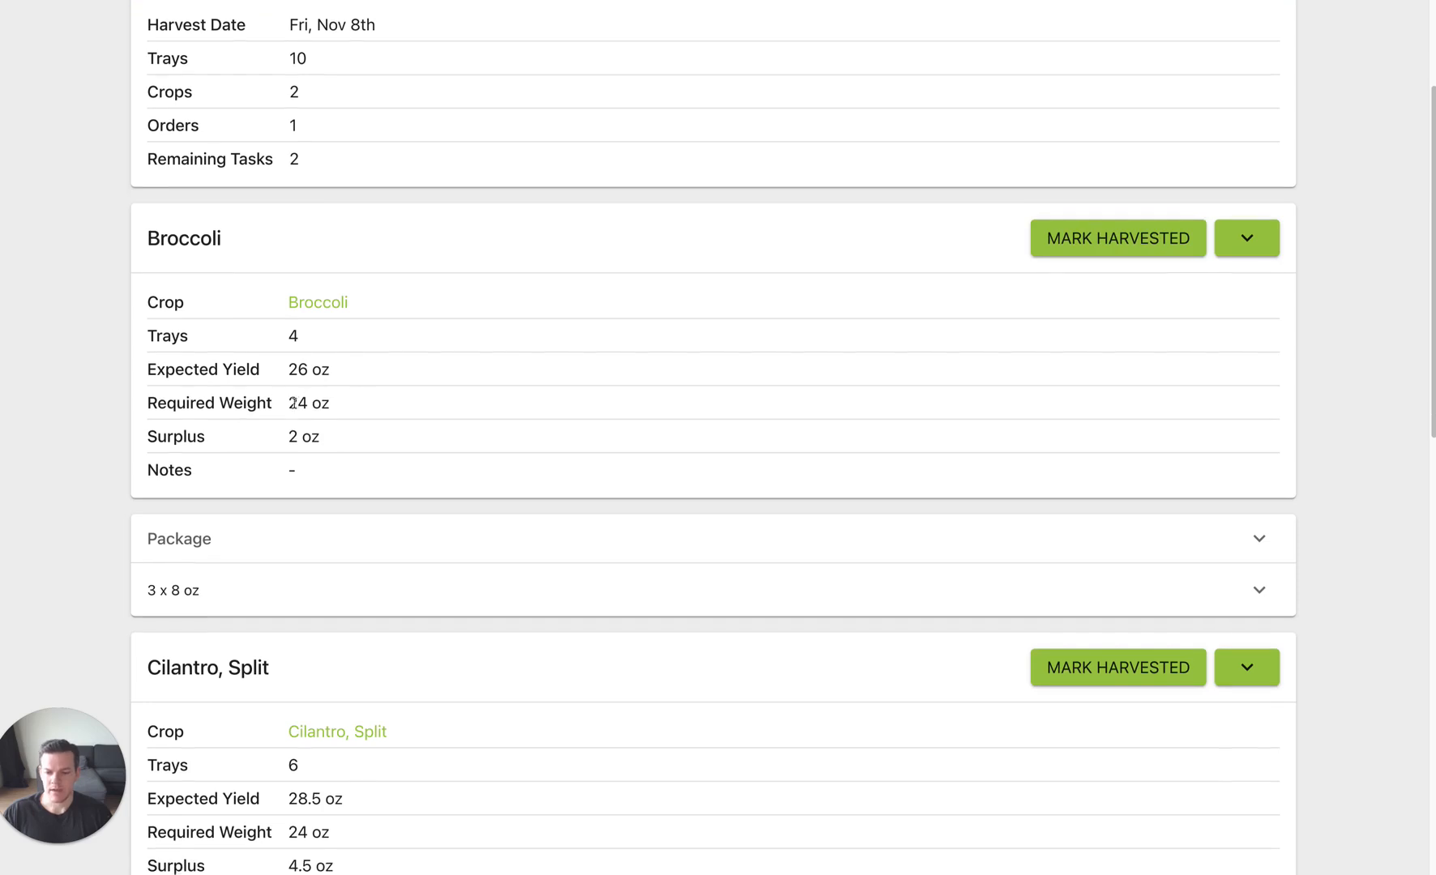
{"action": "left_click_drag", "start_coordinate": [294, 403], "coordinate": [328, 404]}
{"action": "left_click", "coordinate": [423, 397]}
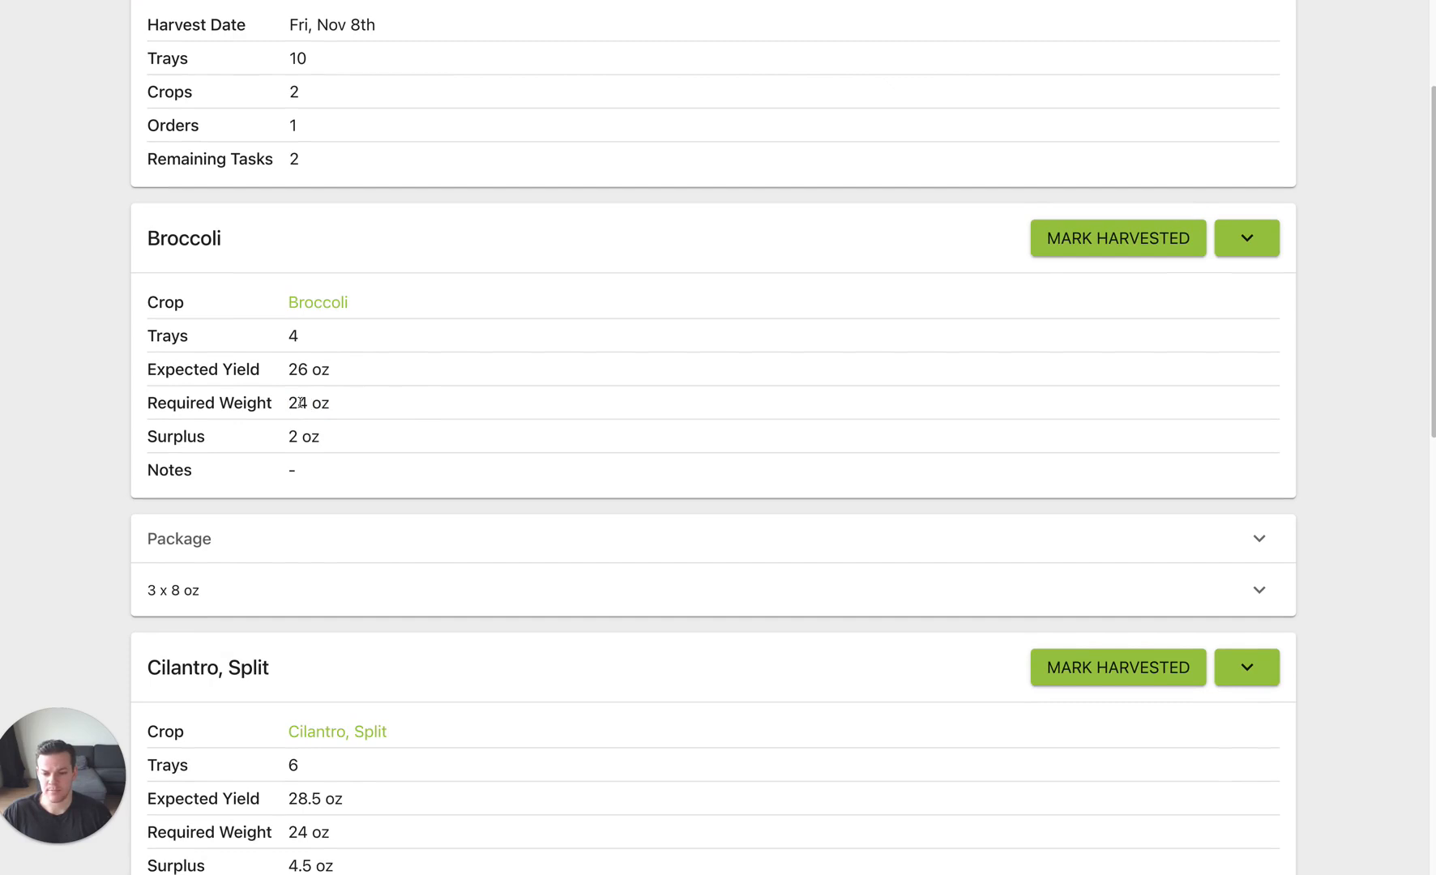
{"action": "left_click_drag", "start_coordinate": [291, 403], "coordinate": [383, 401]}
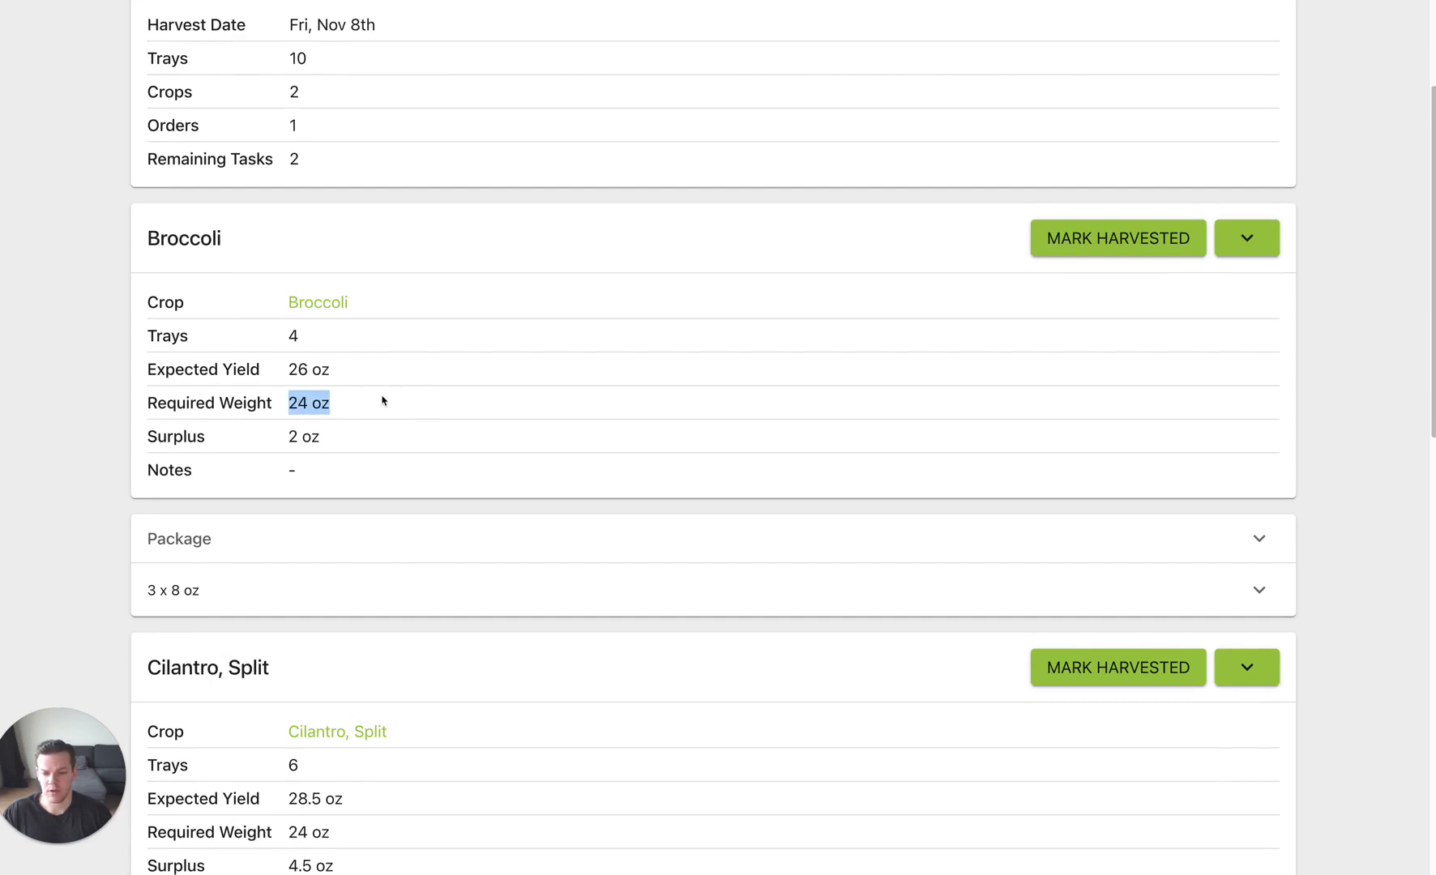
{"action": "left_click", "coordinate": [430, 362]}
{"action": "scroll", "coordinate": [444, 354], "scroll_direction": "down", "scroll_amount": 1}
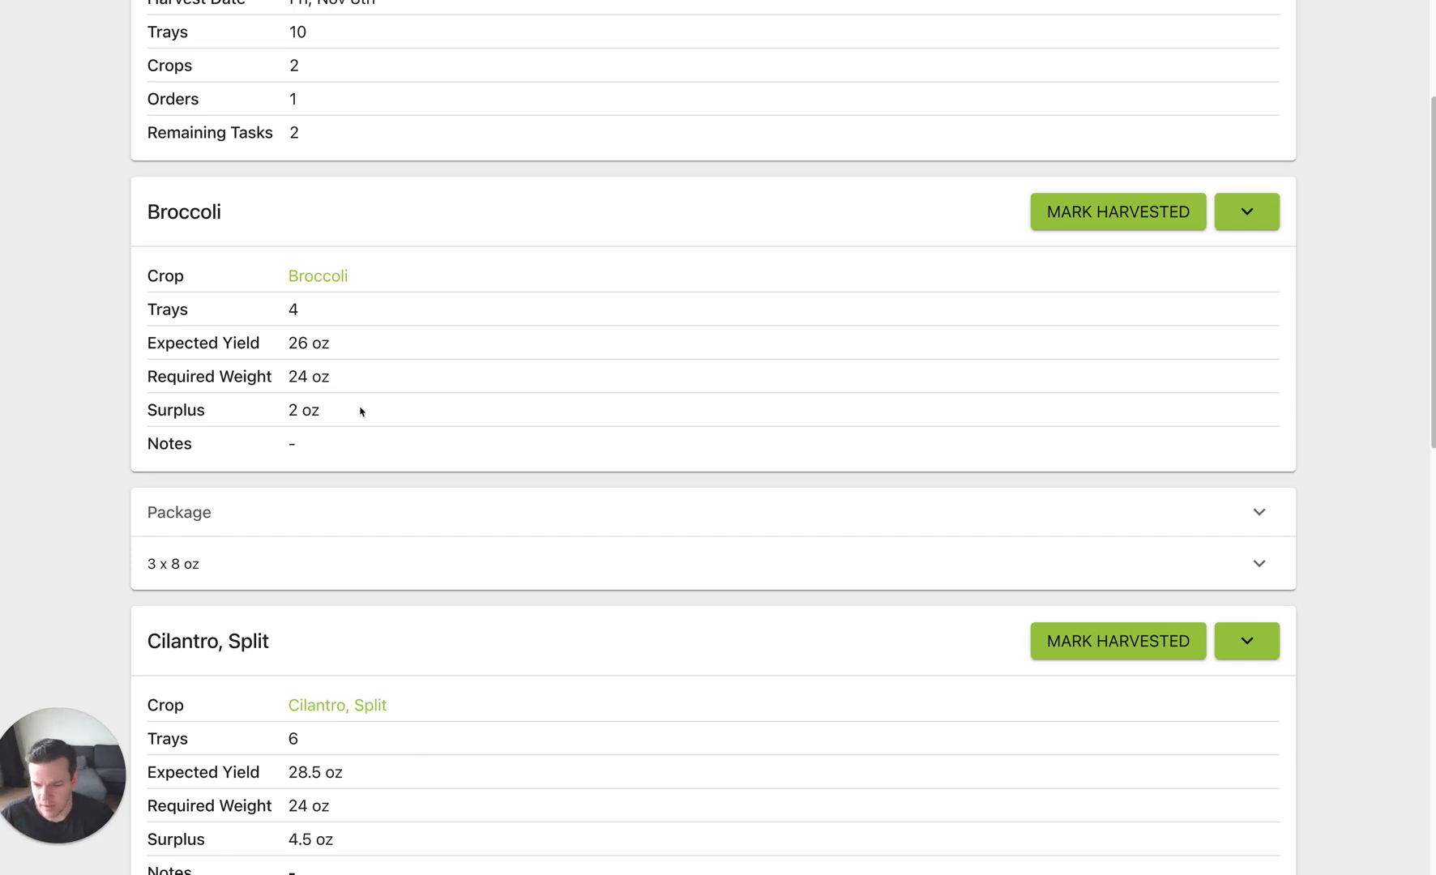
{"action": "left_click_drag", "start_coordinate": [294, 412], "coordinate": [326, 414]}
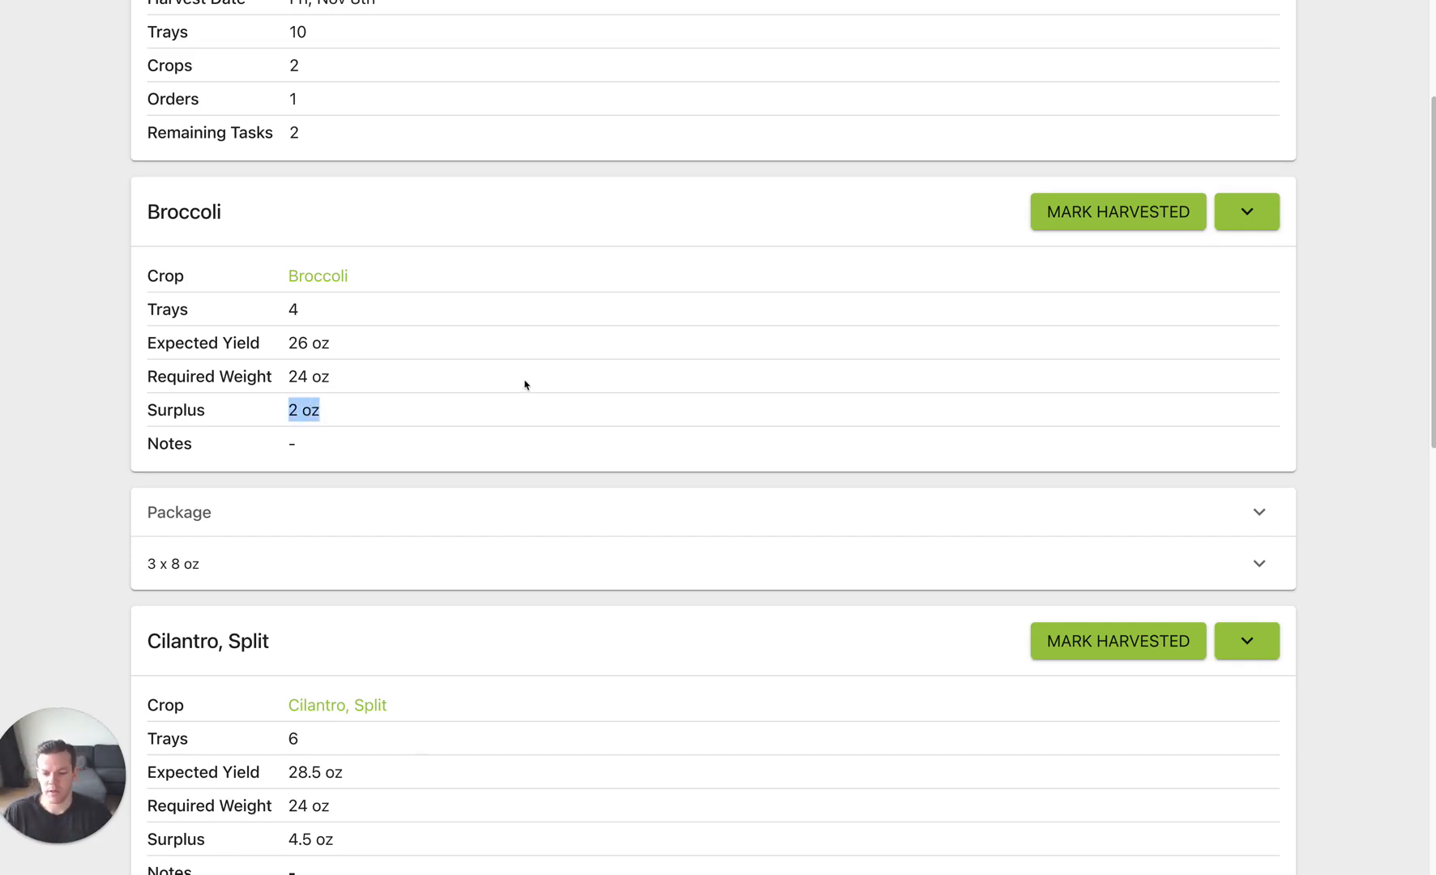
{"action": "left_click", "coordinate": [525, 383]}
{"action": "scroll", "coordinate": [542, 344], "scroll_direction": "down", "scroll_amount": 3}
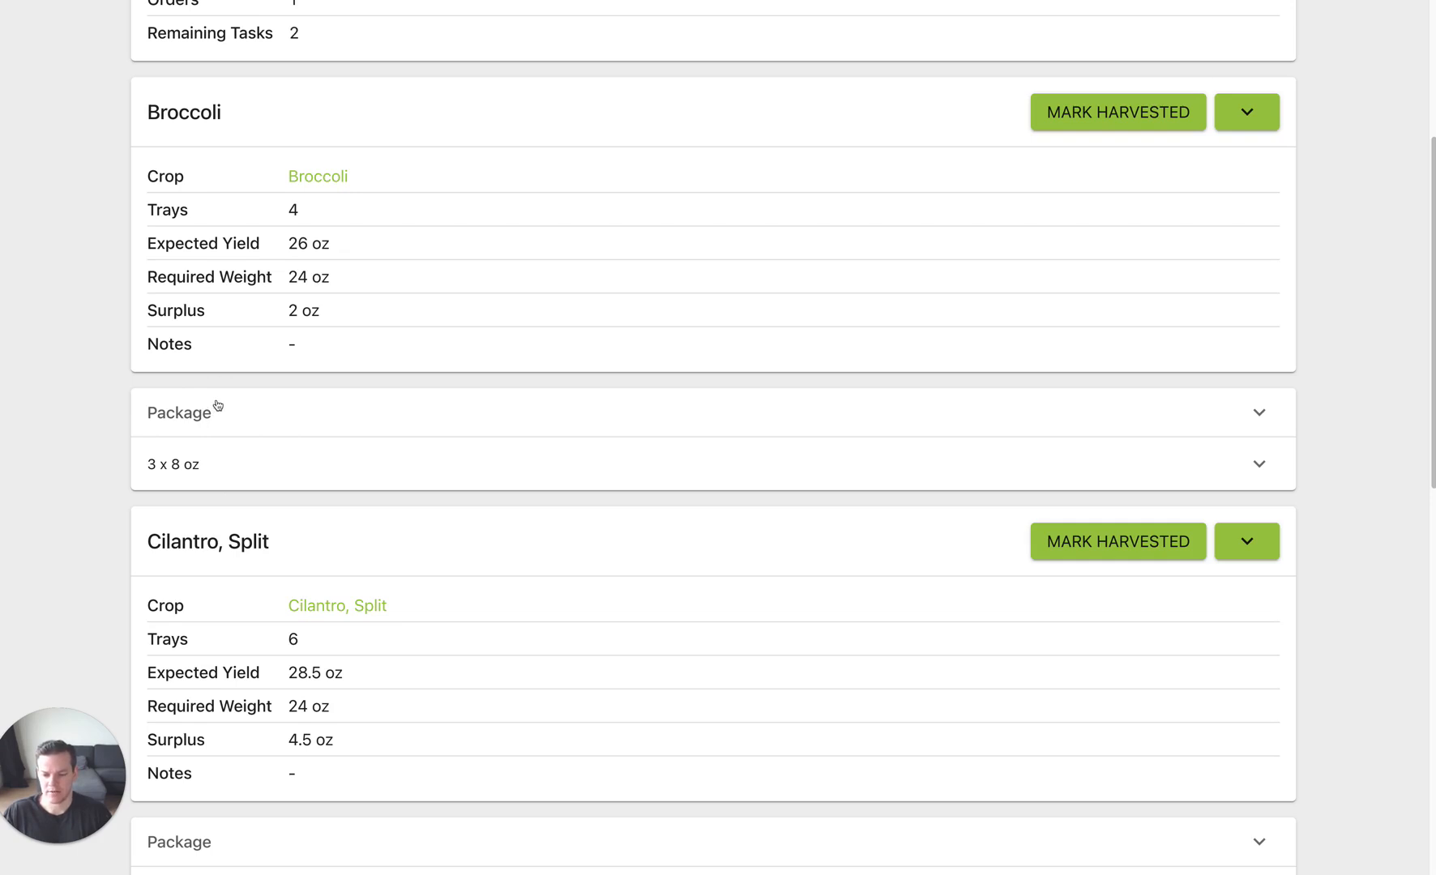
Step: Expand the Broccoli 3 x 8 oz package and check its order in the Pack List
{"action": "left_click", "coordinate": [281, 457]}
{"action": "scroll", "coordinate": [281, 457], "scroll_direction": "down", "scroll_amount": 1}
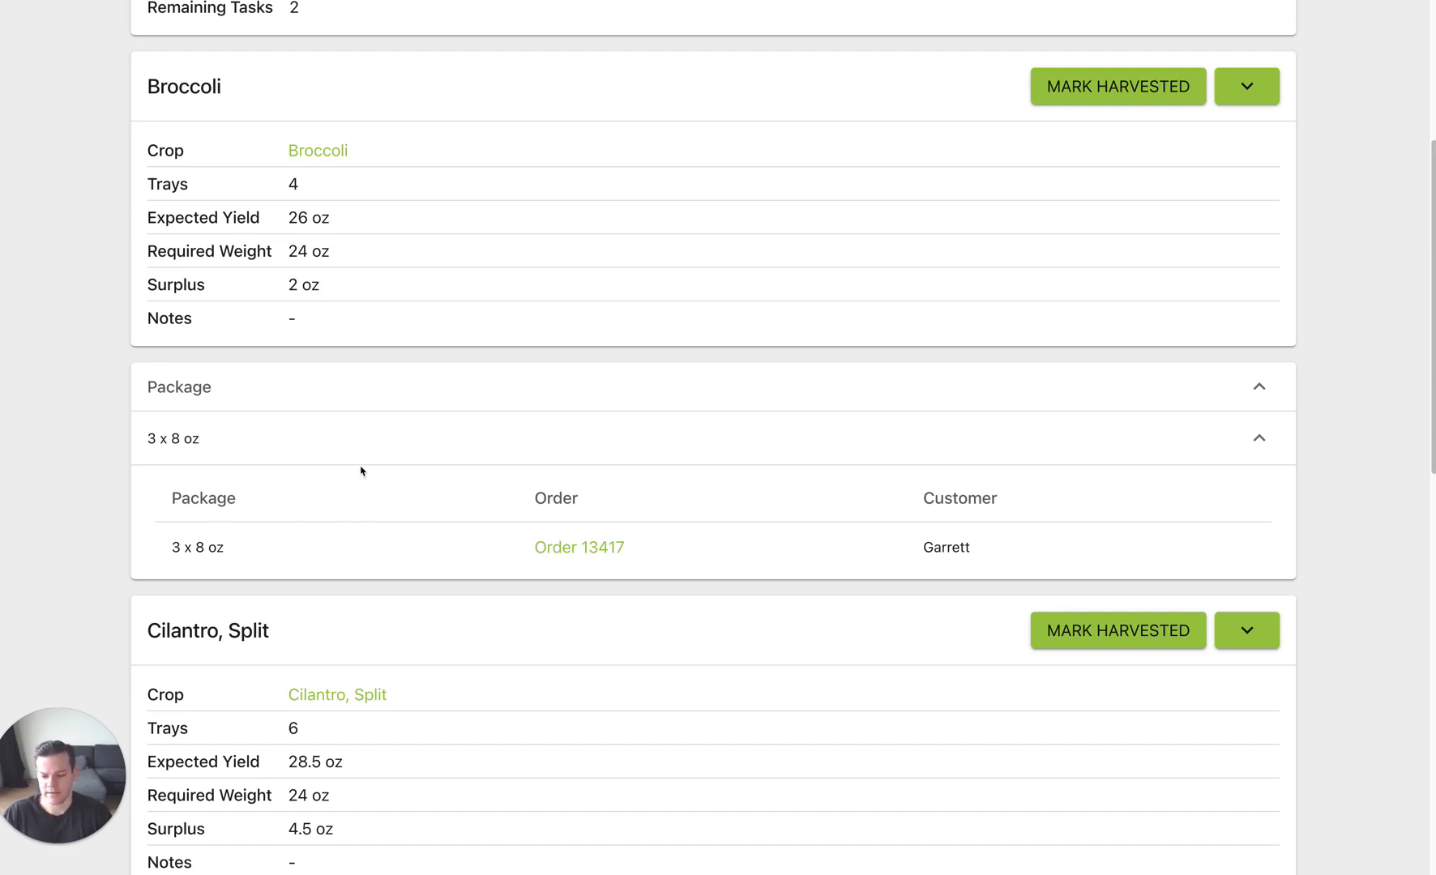
{"action": "scroll", "coordinate": [365, 470], "scroll_direction": "down", "scroll_amount": 3}
{"action": "scroll", "coordinate": [339, 396], "scroll_direction": "down", "scroll_amount": 10}
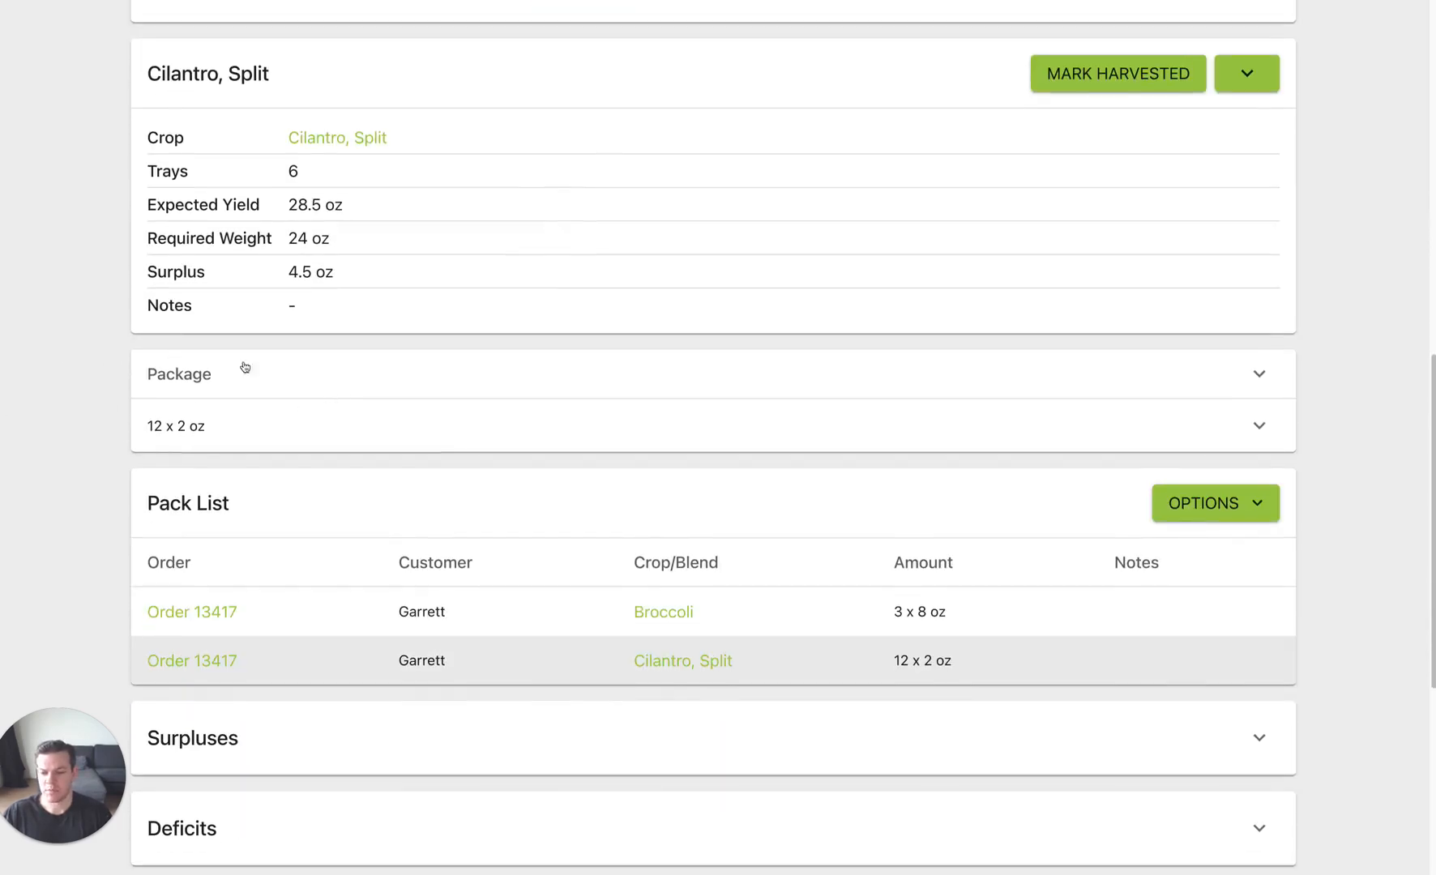
{"action": "scroll", "coordinate": [426, 385], "scroll_direction": "down", "scroll_amount": 3}
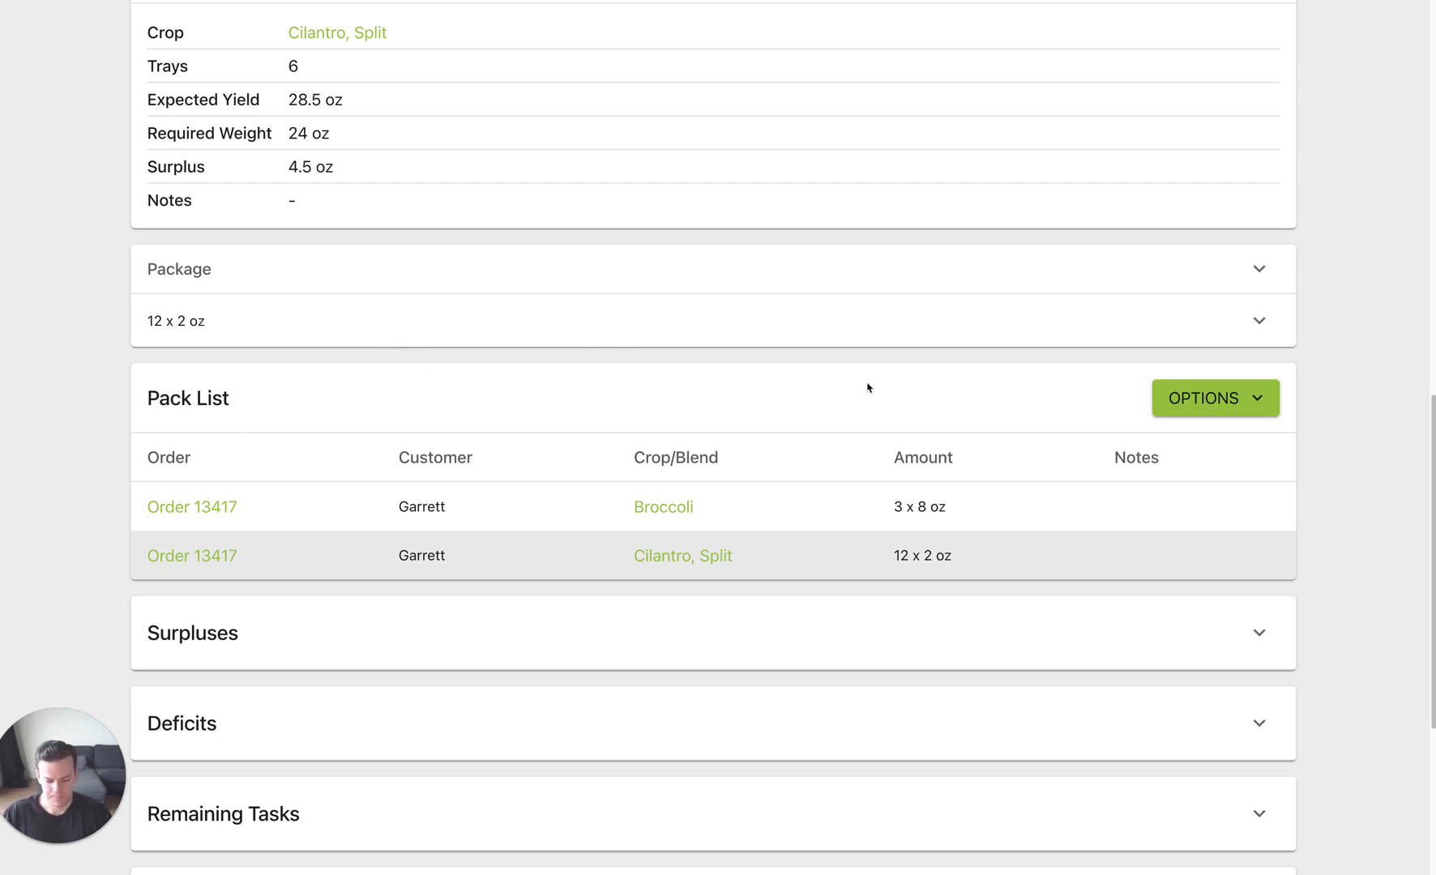
{"action": "scroll", "coordinate": [879, 356], "scroll_direction": "up", "scroll_amount": 6}
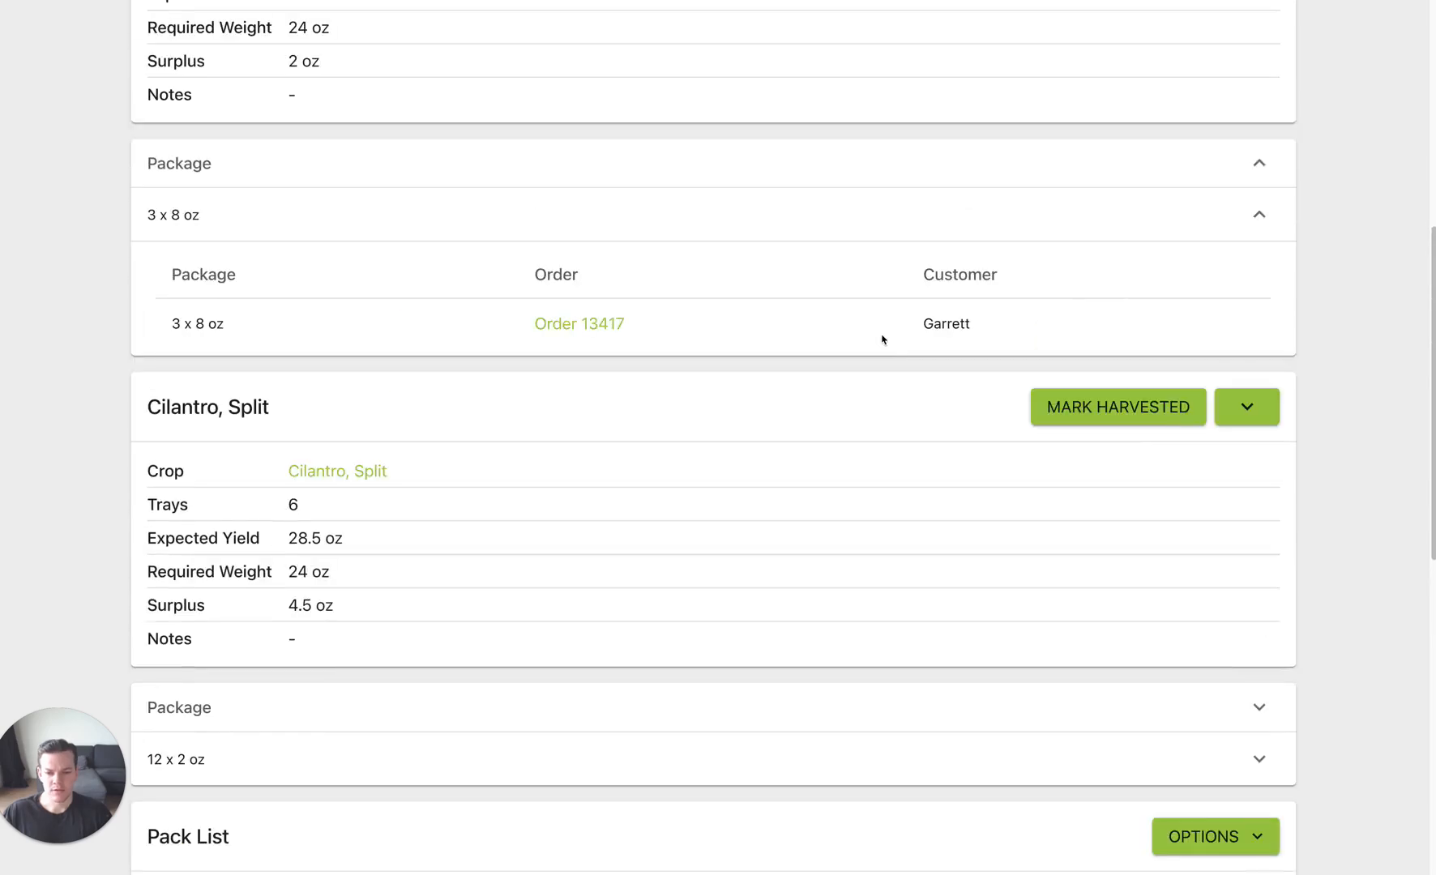
{"action": "scroll", "coordinate": [882, 322], "scroll_direction": "up", "scroll_amount": 7}
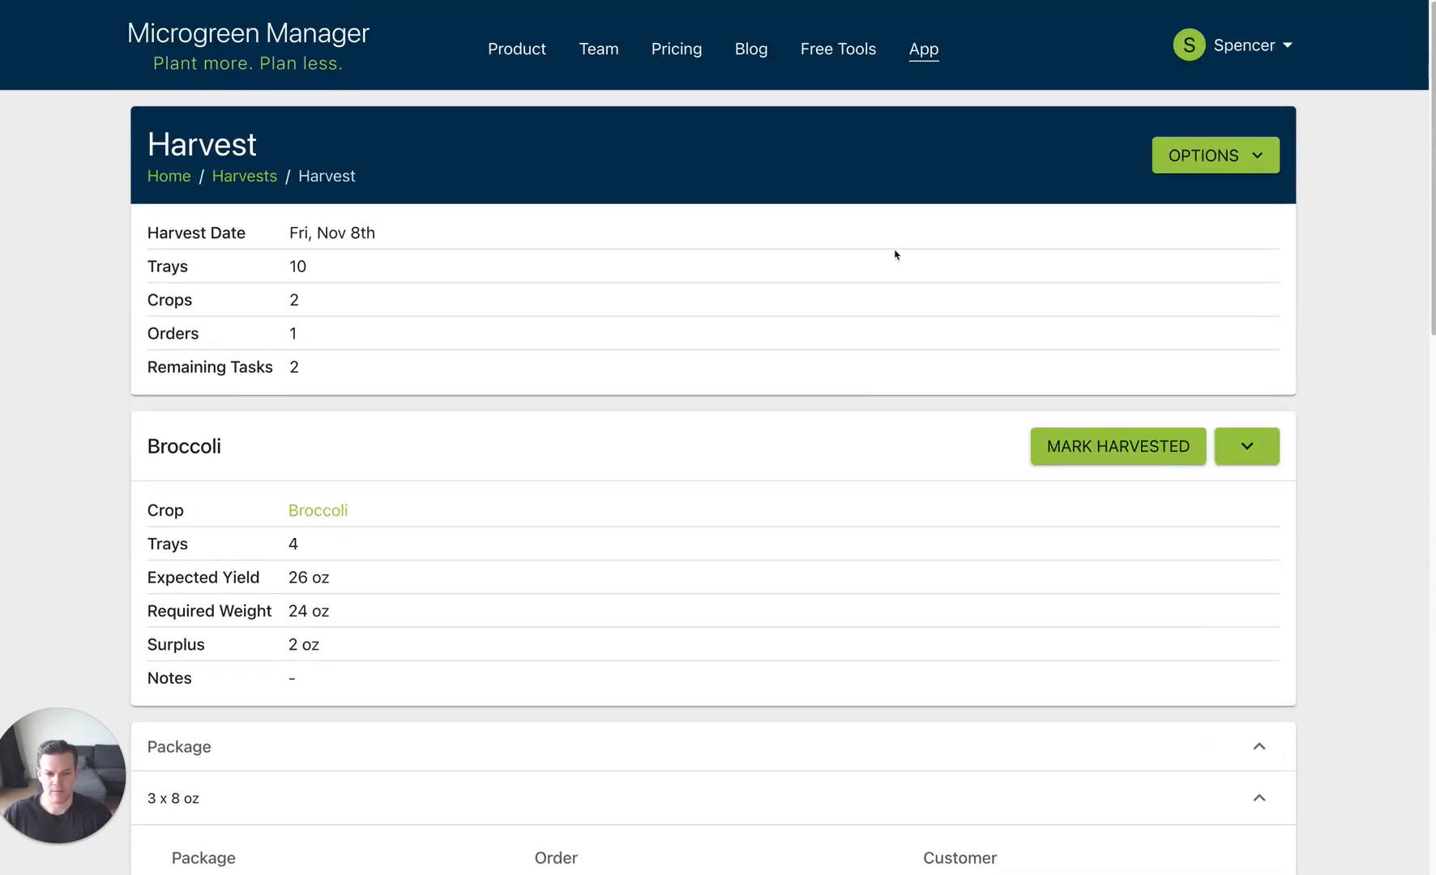
Step: Open Account Info from the user menu and scroll to the farm data Delete/Reset buttons
{"action": "left_click", "coordinate": [1191, 52]}
{"action": "left_click", "coordinate": [1171, 99]}
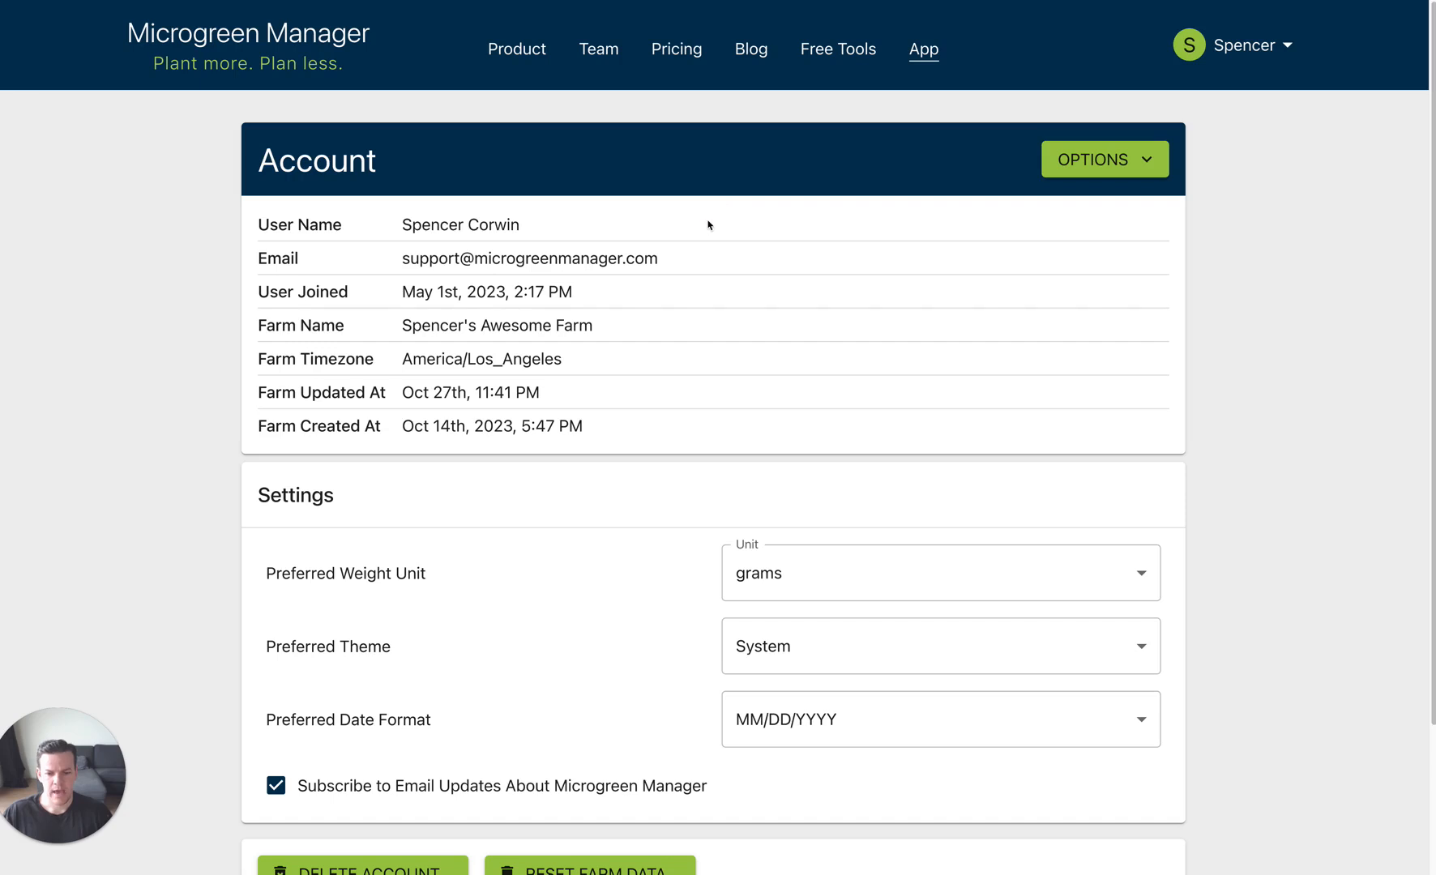
{"action": "scroll", "coordinate": [707, 224], "scroll_direction": "down", "scroll_amount": 2}
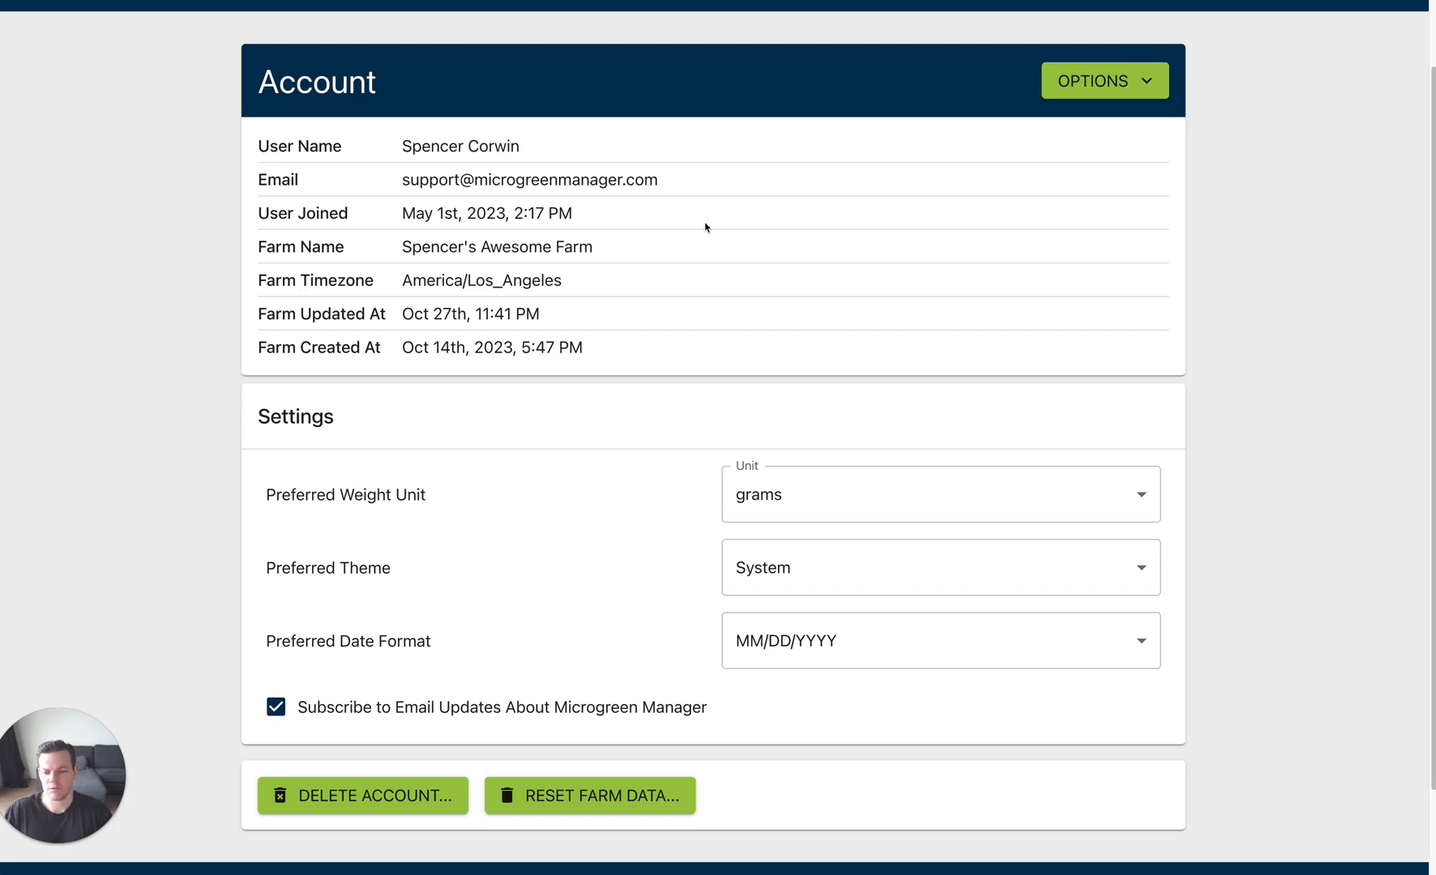
{"action": "scroll", "coordinate": [702, 231], "scroll_direction": "down", "scroll_amount": 1}
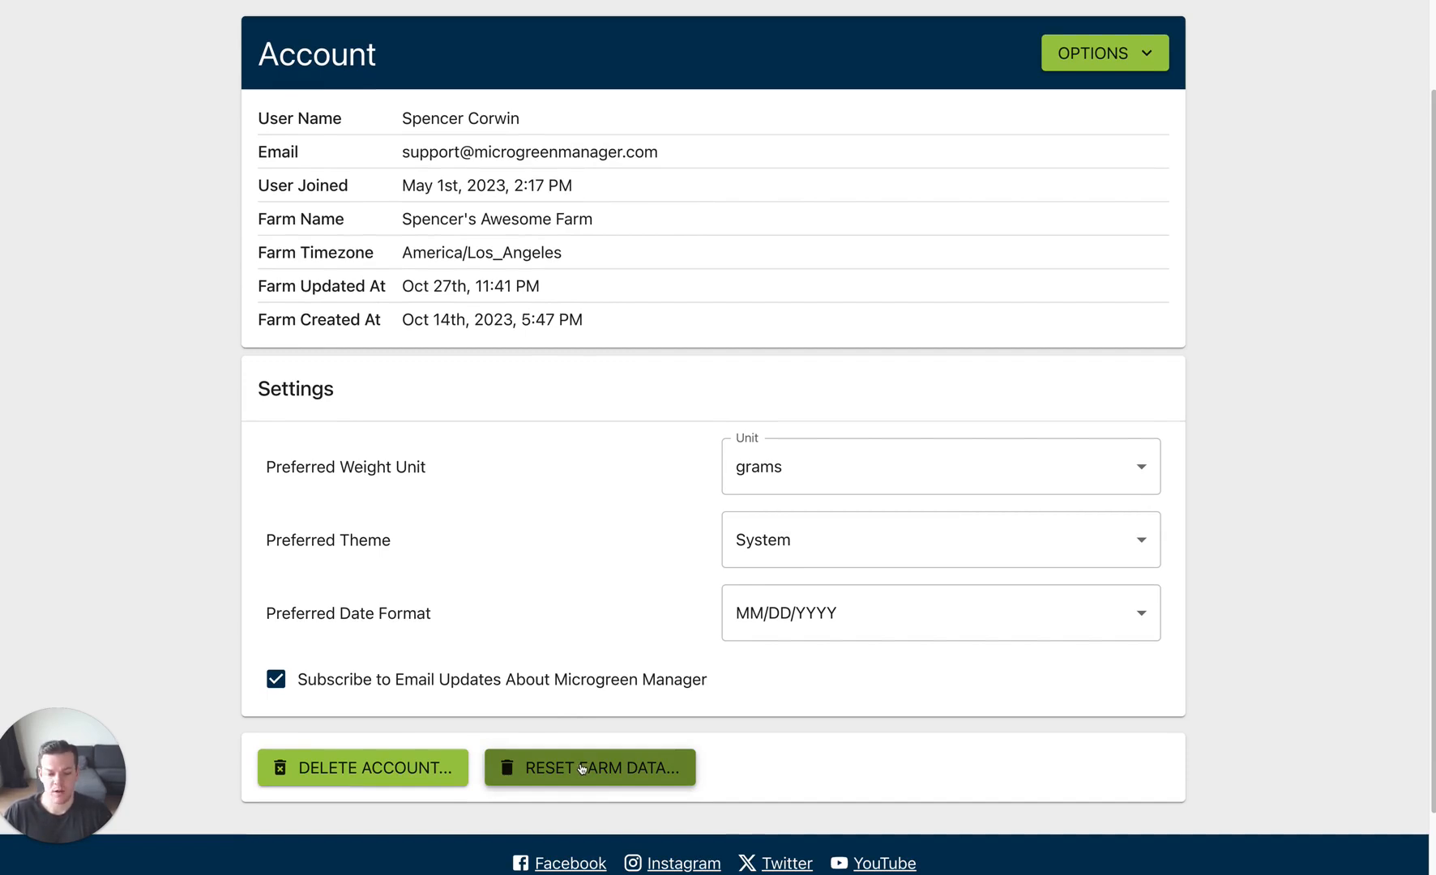
Step: Reset farm data, deleting everything except crops plus all recurring tasks, confirmed with the user's name
{"action": "left_click", "coordinate": [636, 772]}
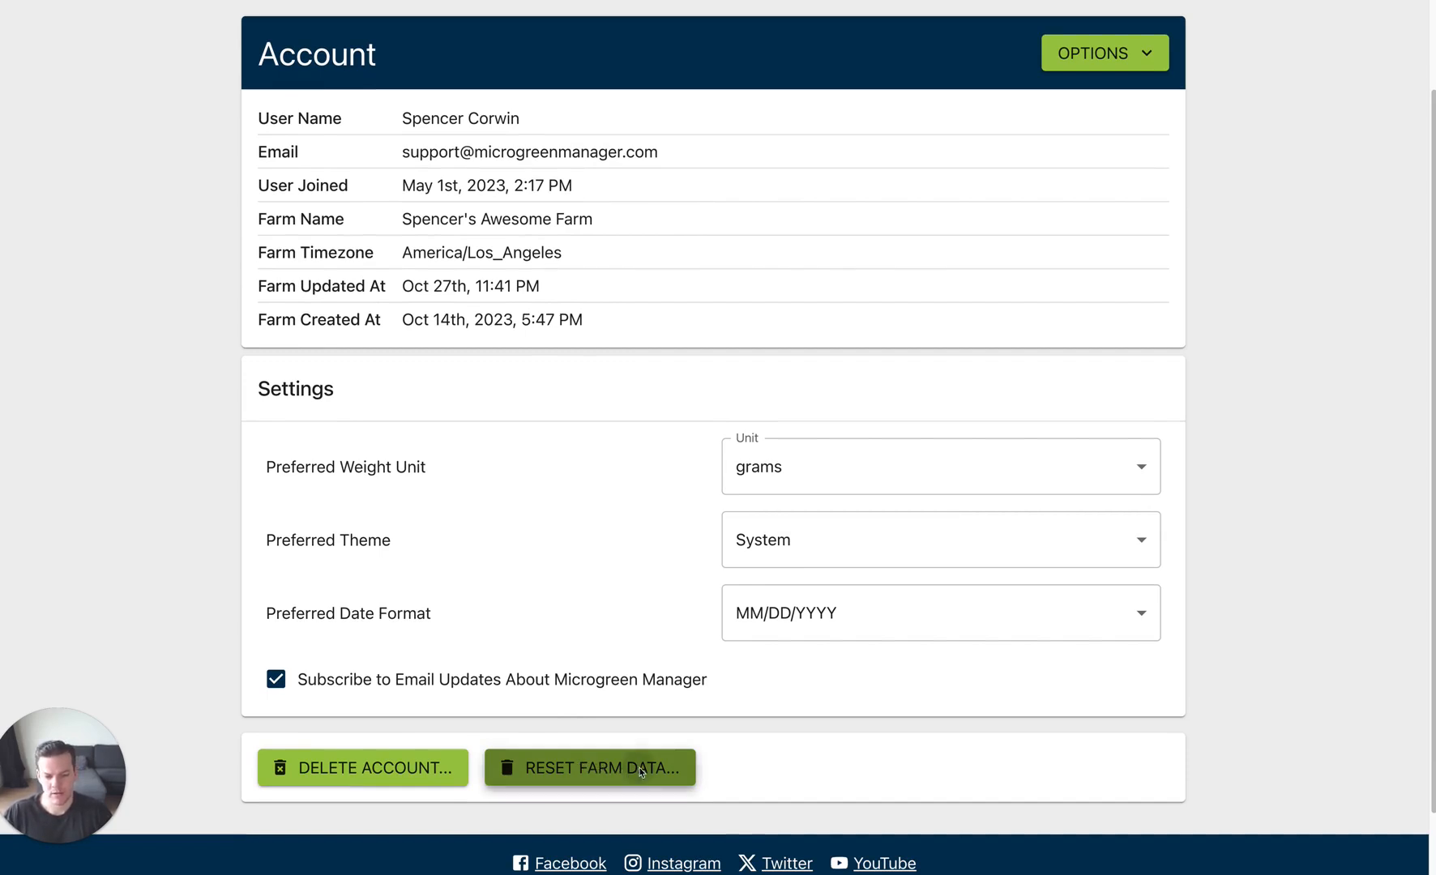
{"action": "left_click", "coordinate": [466, 315]}
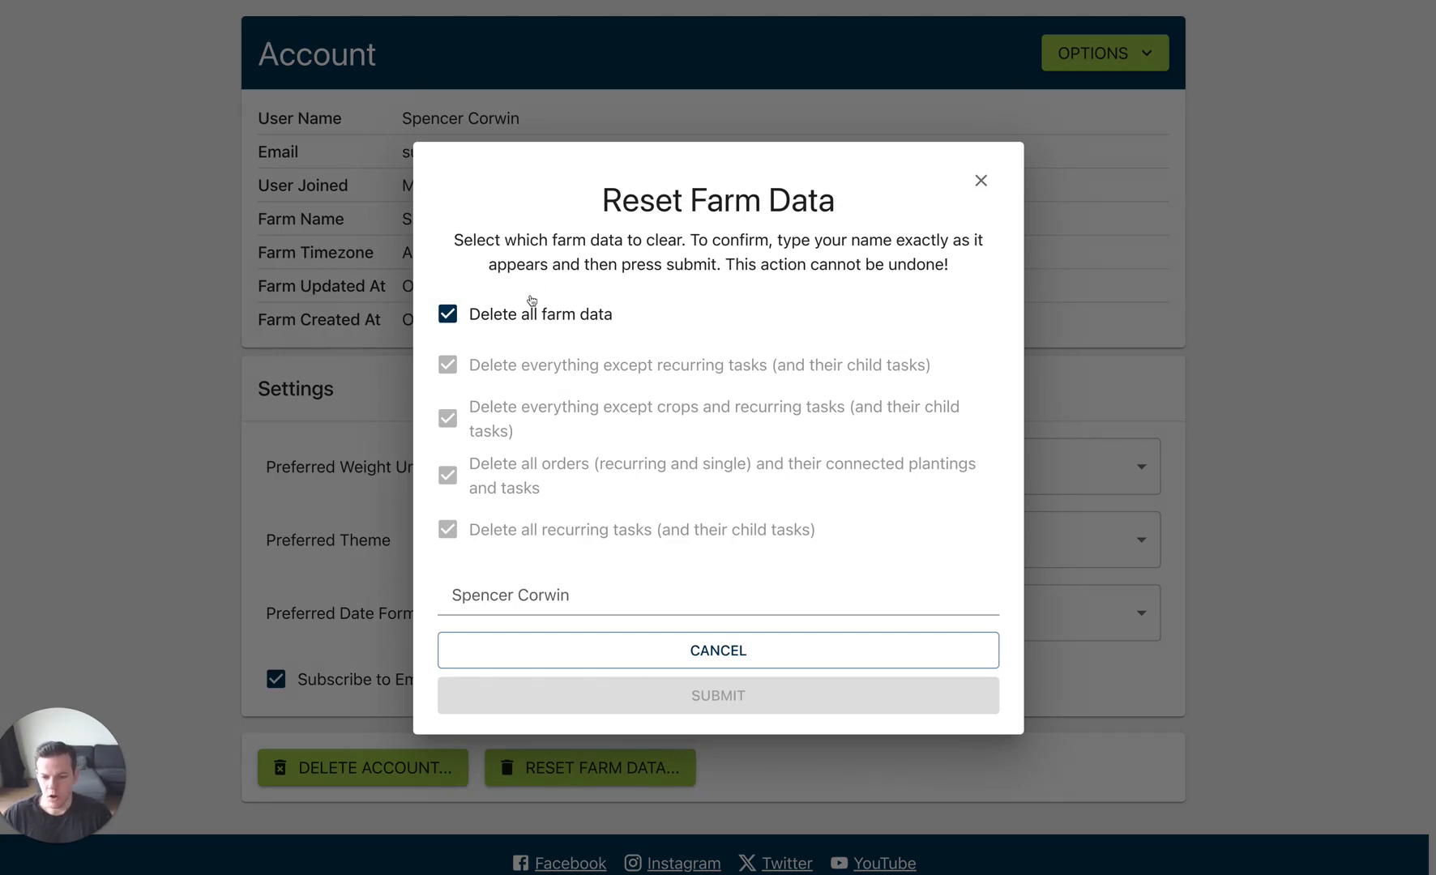
{"action": "left_click", "coordinate": [448, 315]}
{"action": "left_click", "coordinate": [447, 418]}
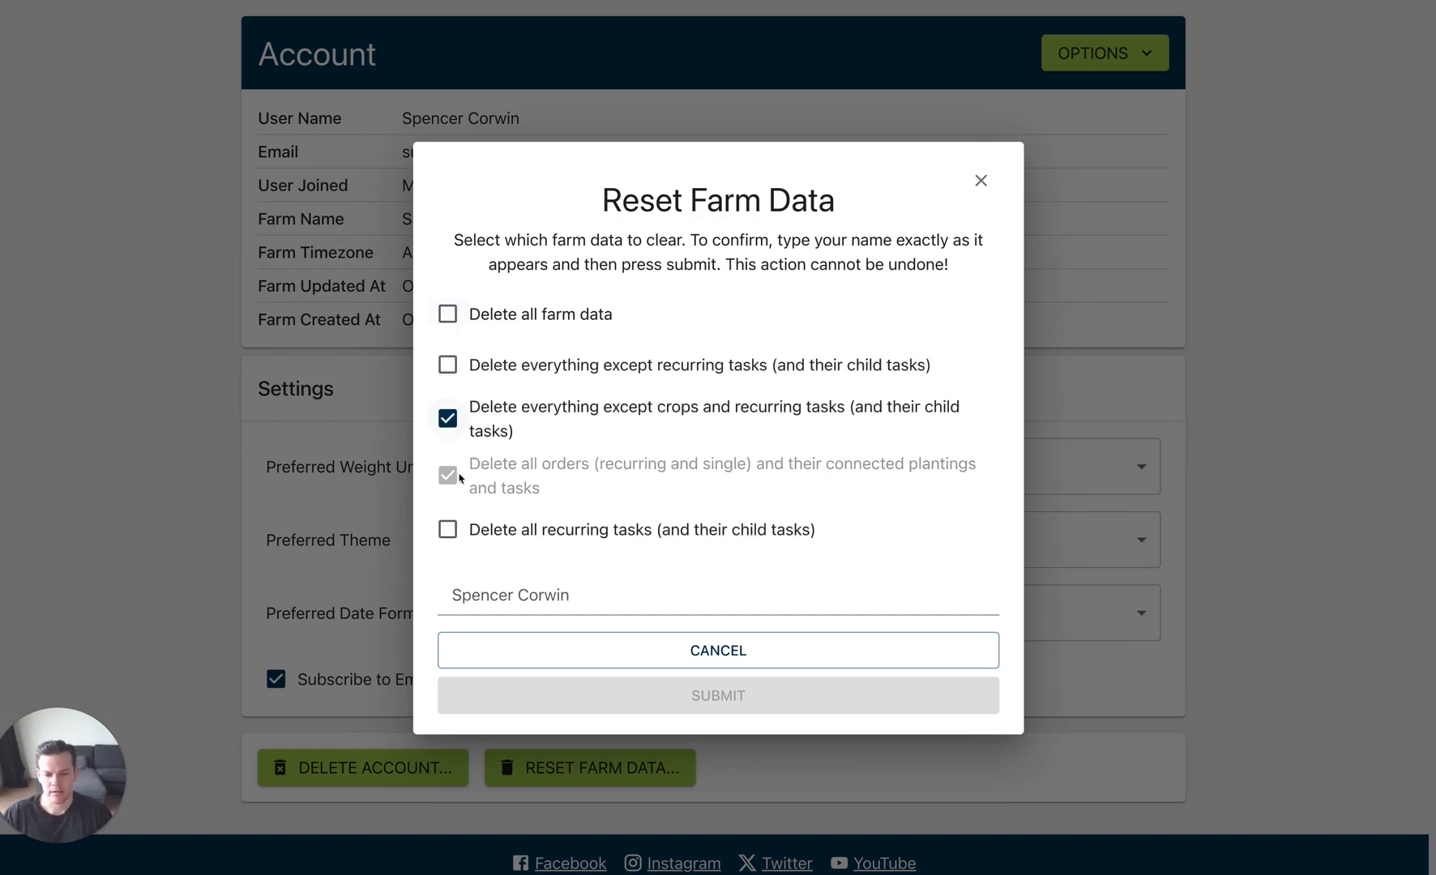
{"action": "left_click", "coordinate": [449, 530]}
{"action": "left_click", "coordinate": [520, 590]}
{"action": "type", "text": "S"}
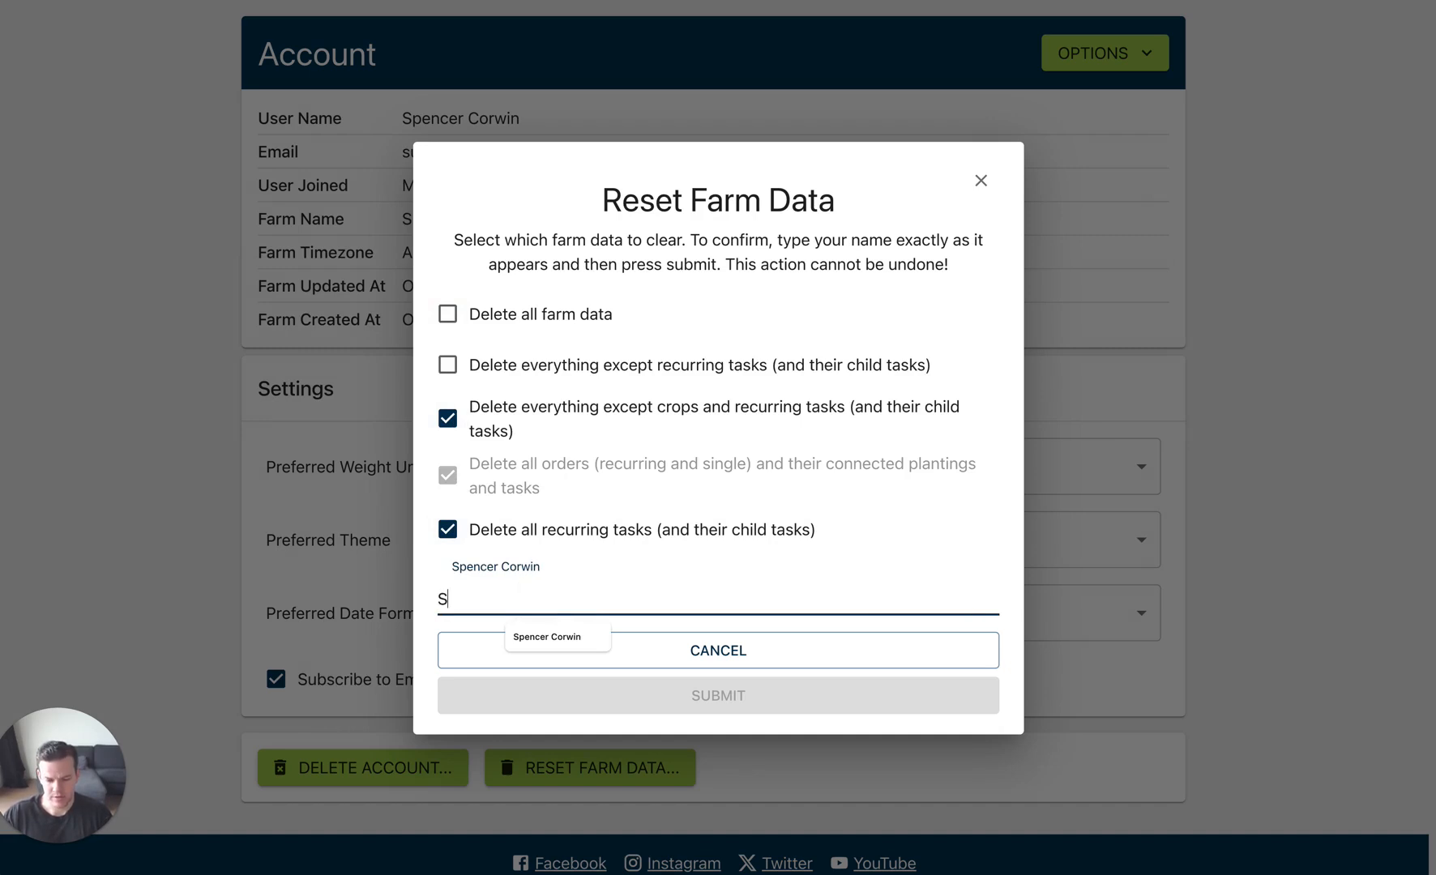
{"action": "type", "text": "pencer Corwin"}
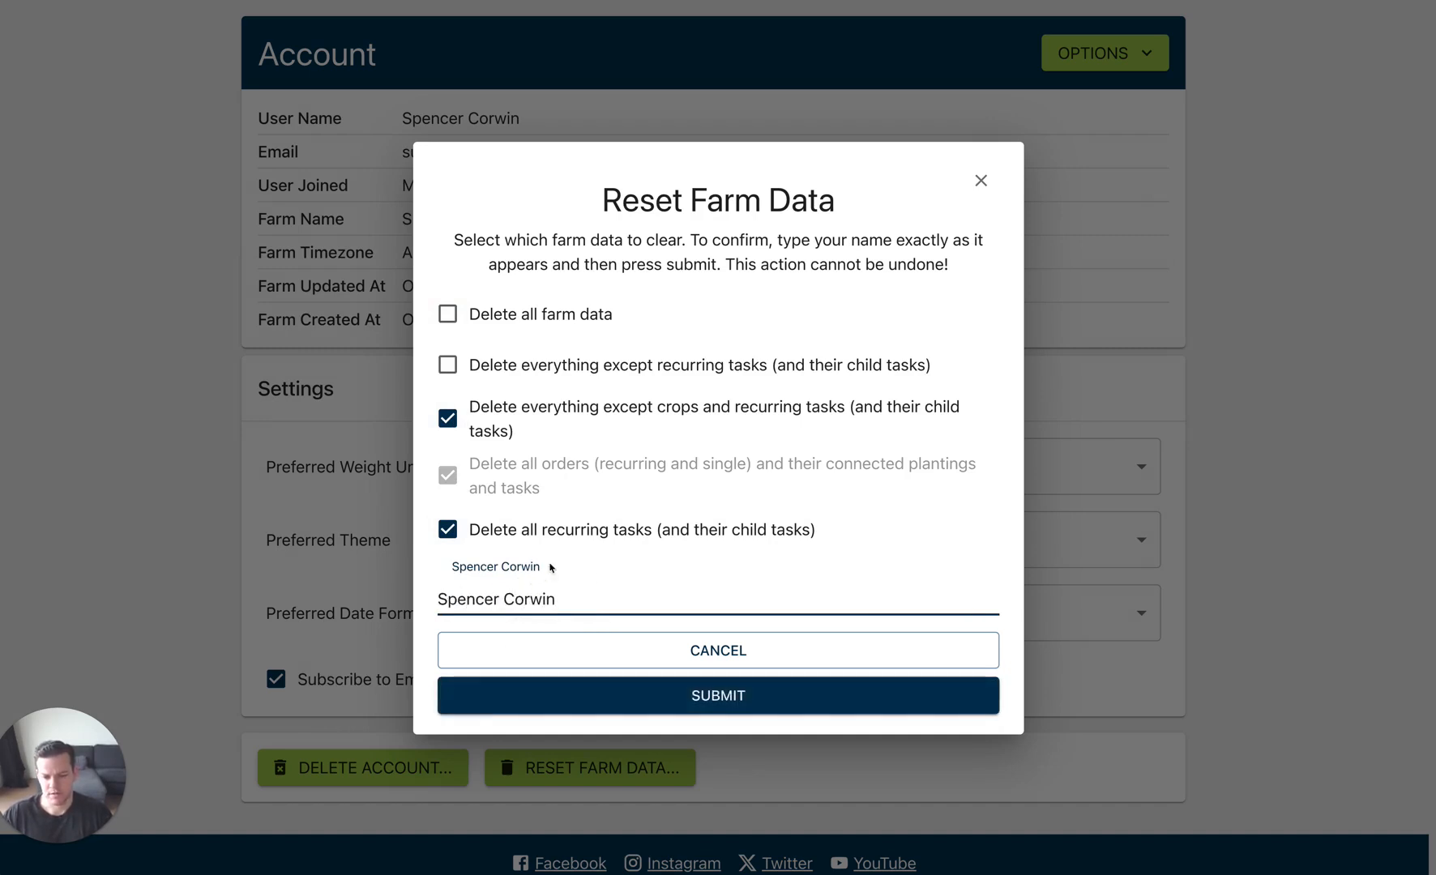
{"action": "left_click", "coordinate": [718, 695]}
Step: Confirm Recurring Orders is empty, then view the Crops list with Broccoli and Cilantro, Split
{"action": "scroll", "coordinate": [952, 233], "scroll_direction": "up", "scroll_amount": 2}
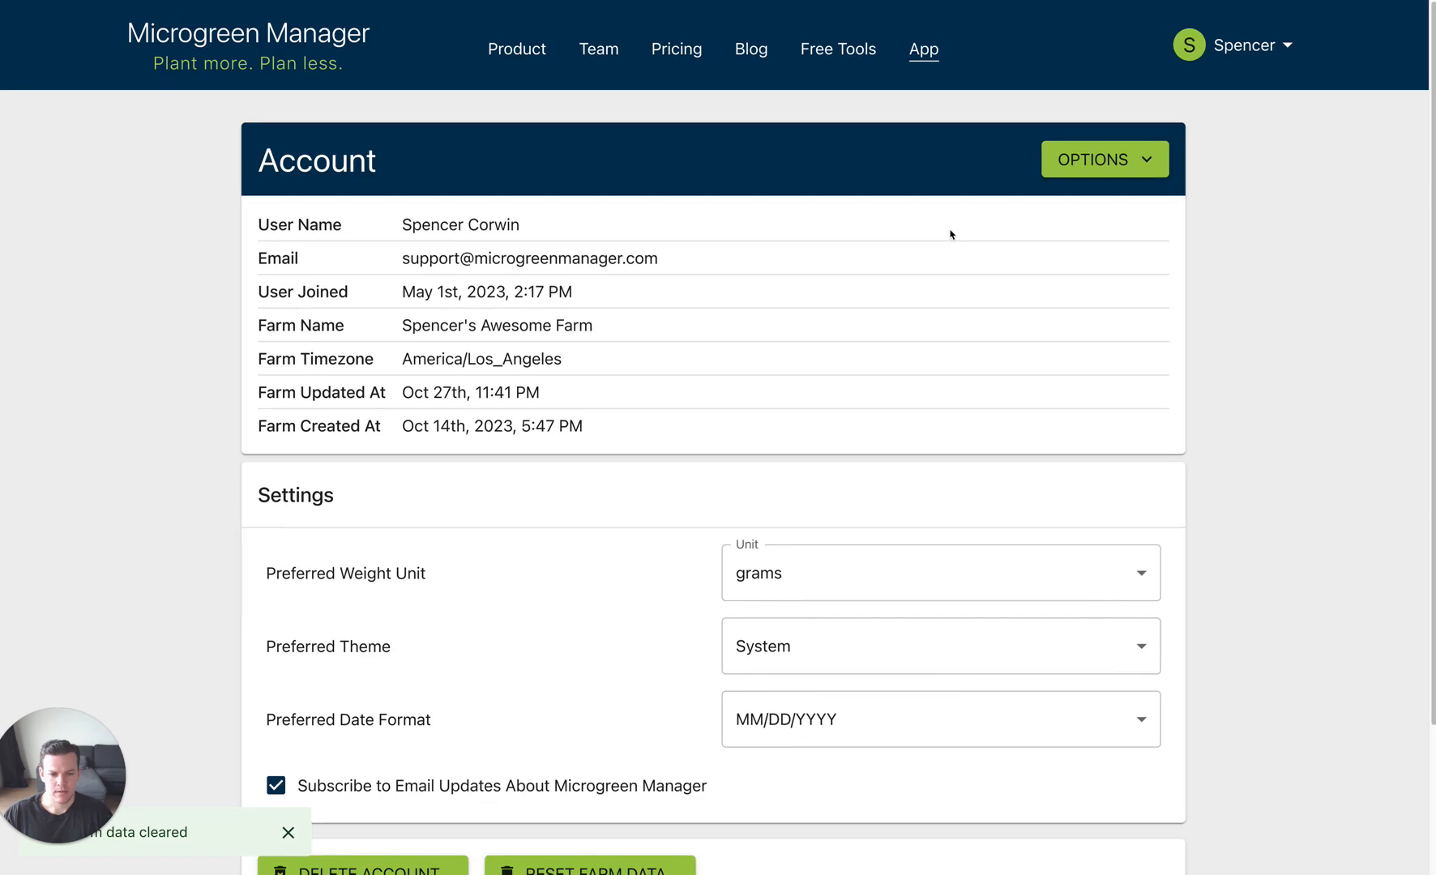
{"action": "mouse_move", "coordinate": [925, 54]}
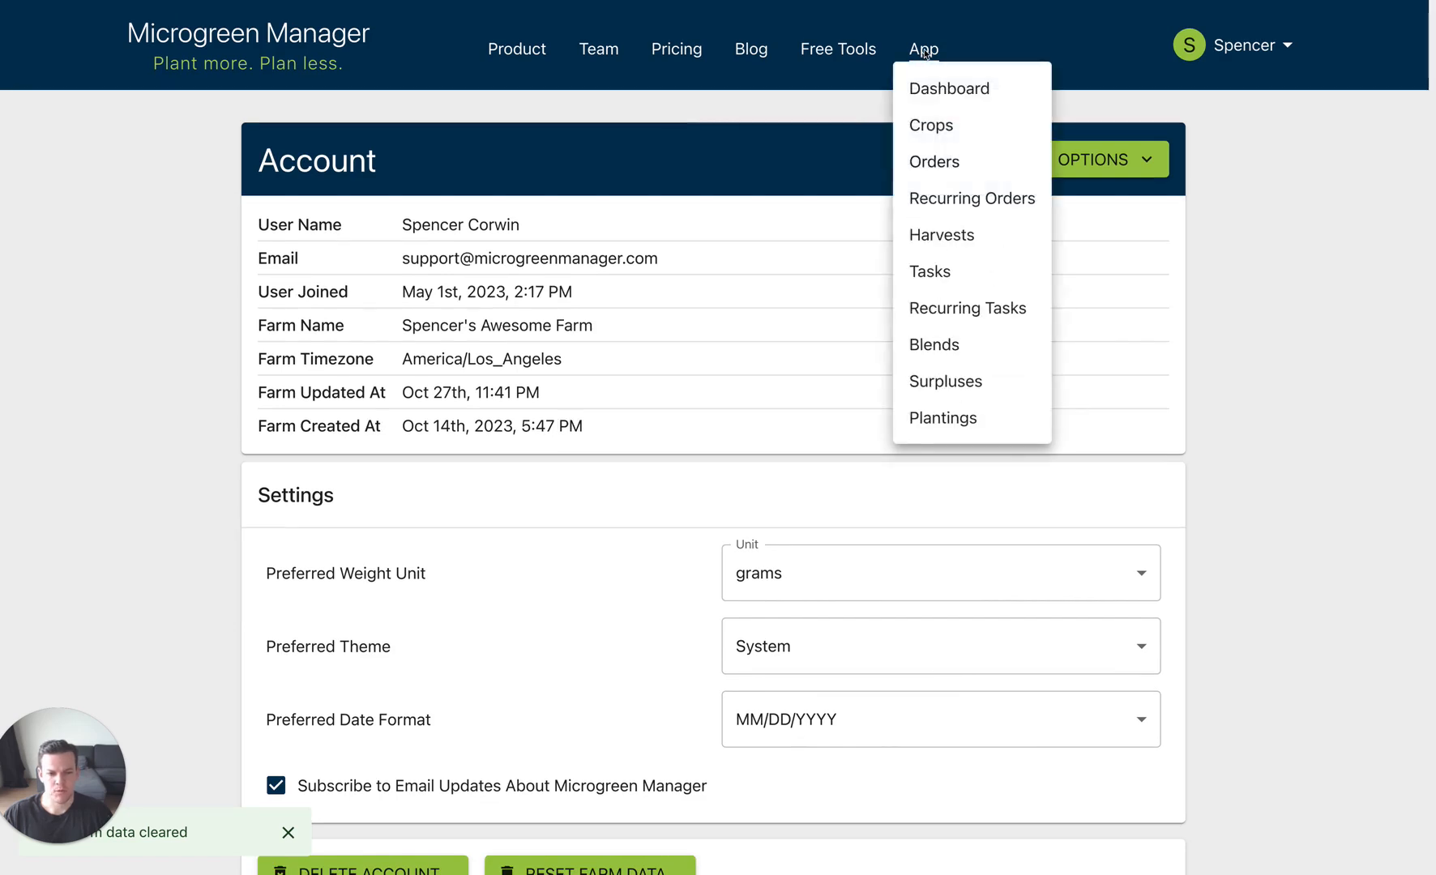
{"action": "left_click", "coordinate": [948, 195]}
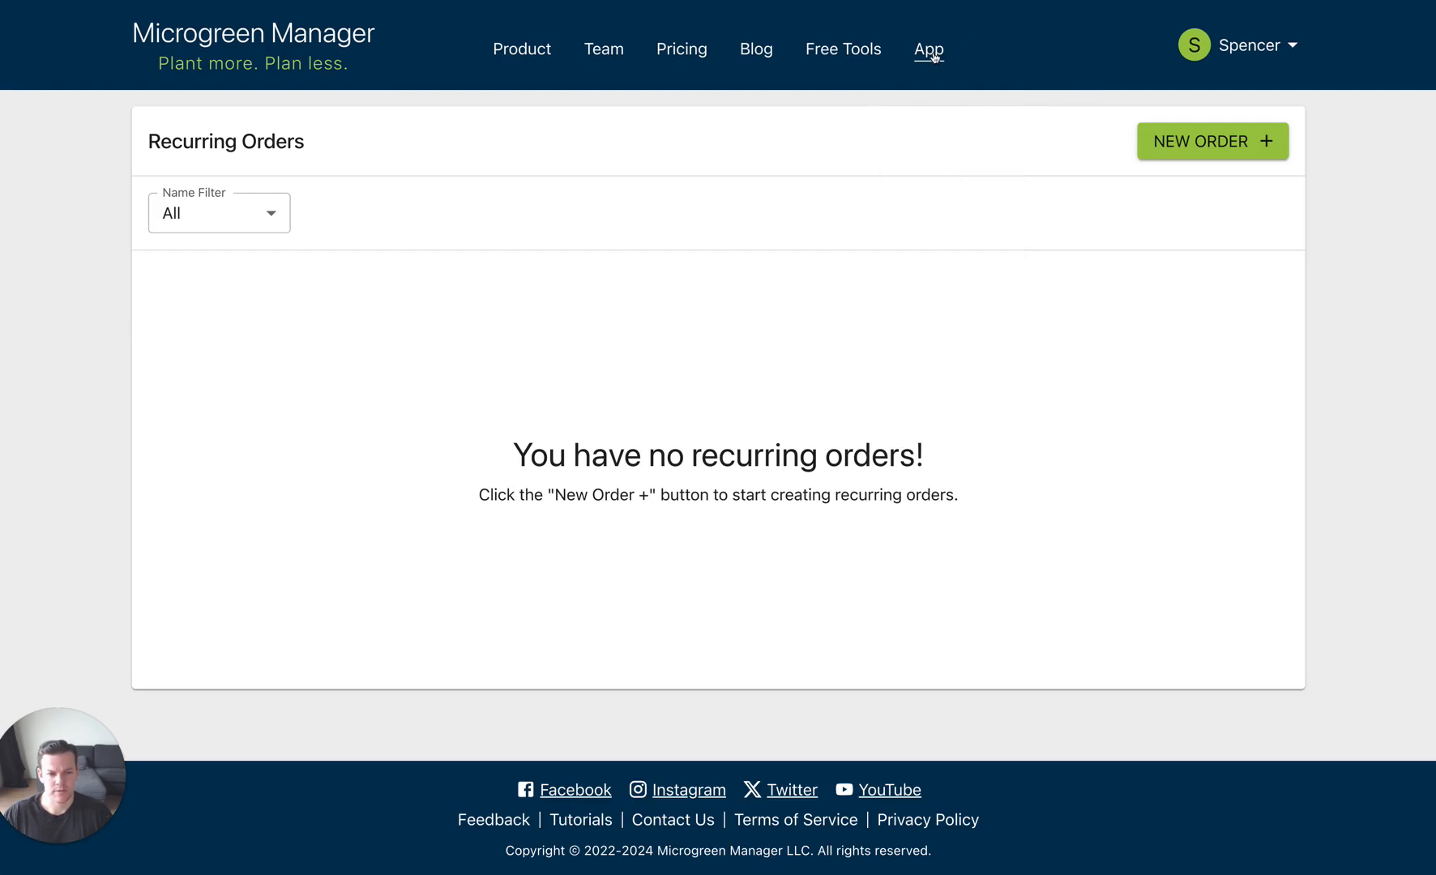
{"action": "mouse_move", "coordinate": [932, 51]}
{"action": "left_click", "coordinate": [939, 124]}
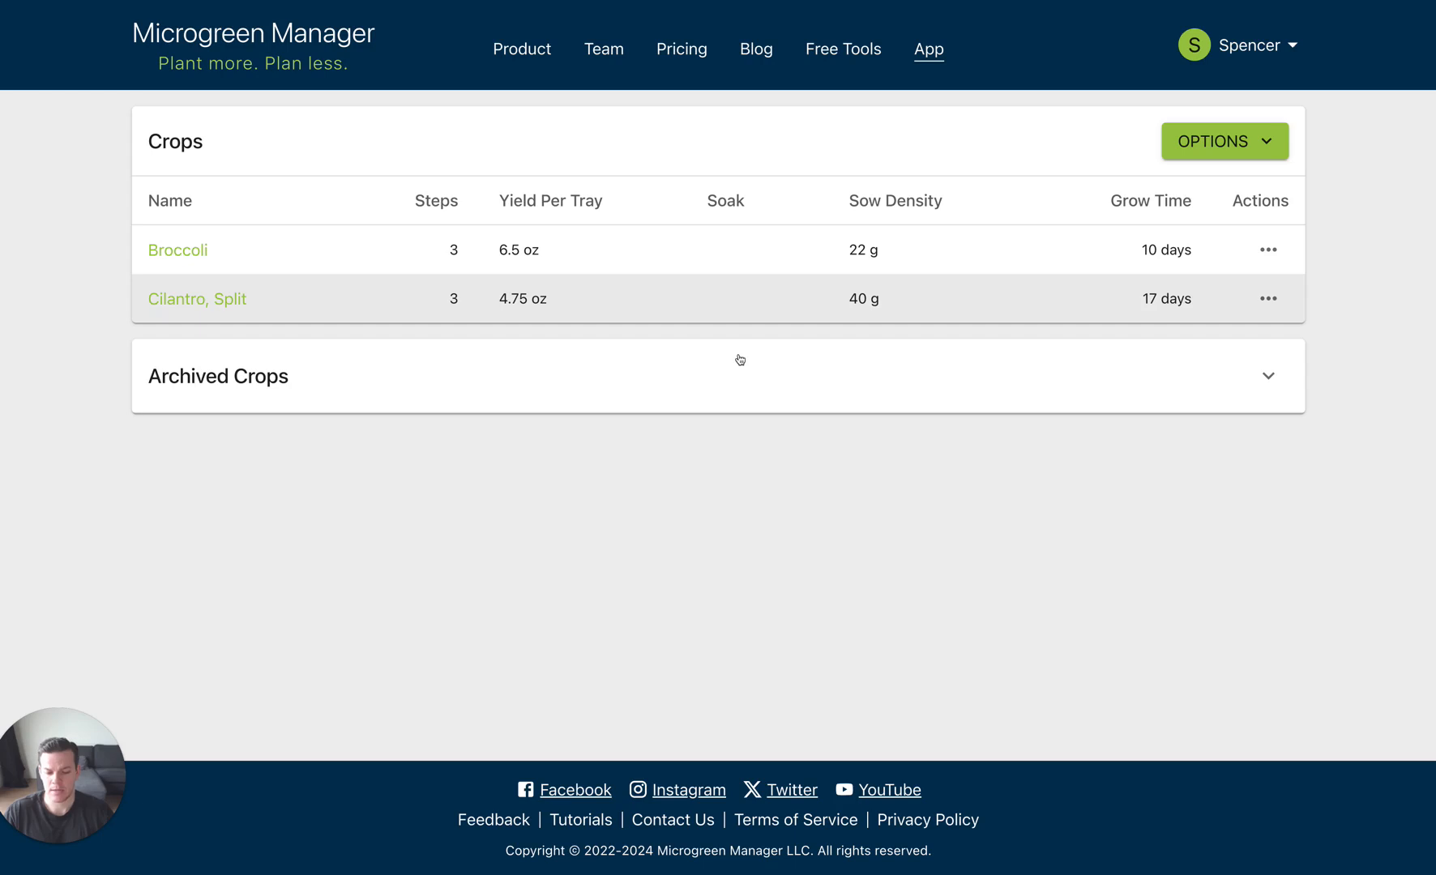
Step: Open the Contact Us feedback form from the footer link
{"action": "left_click", "coordinate": [697, 820]}
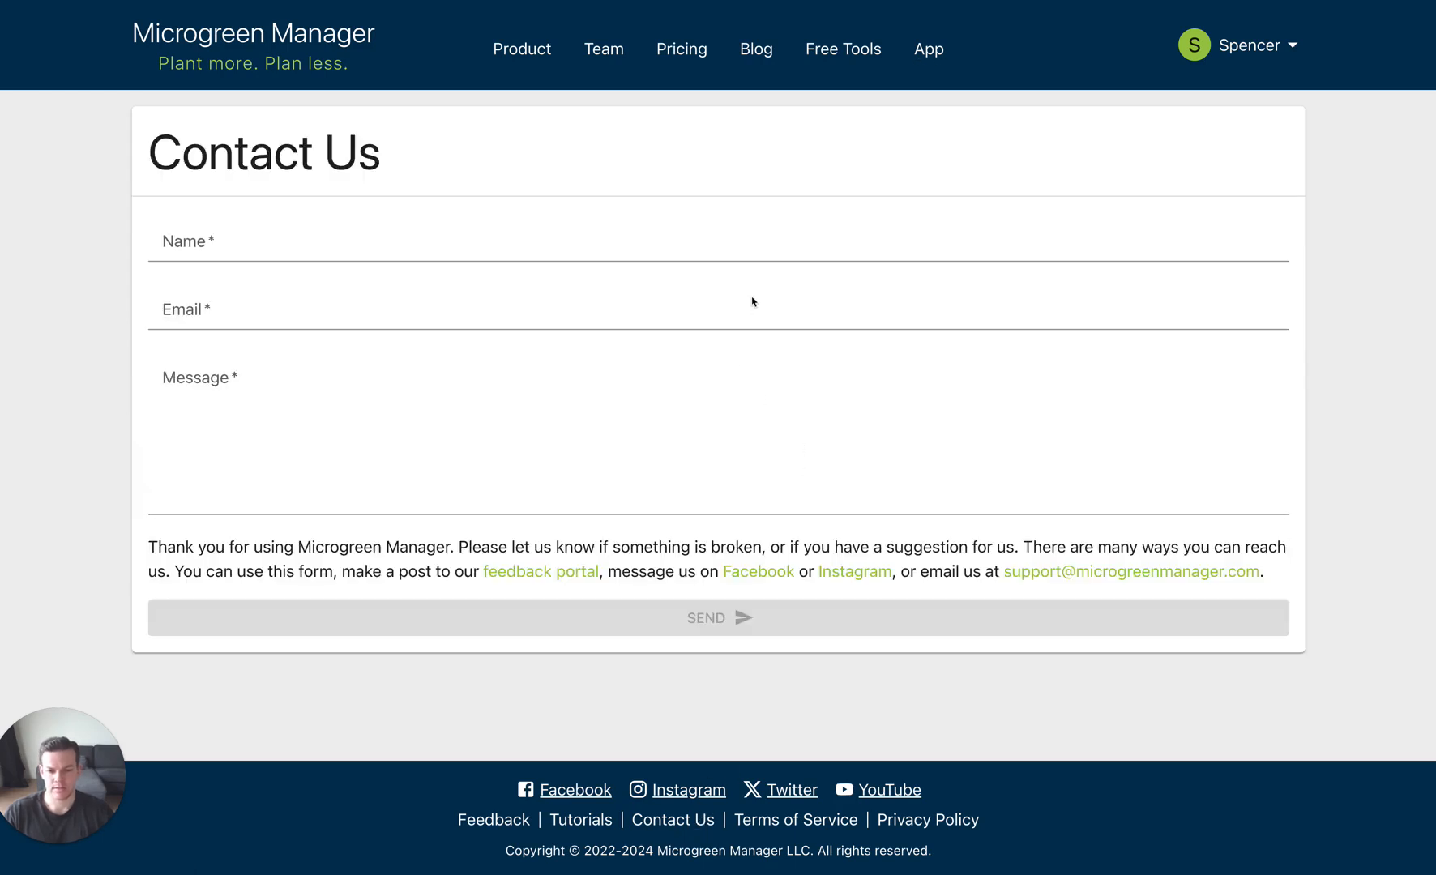